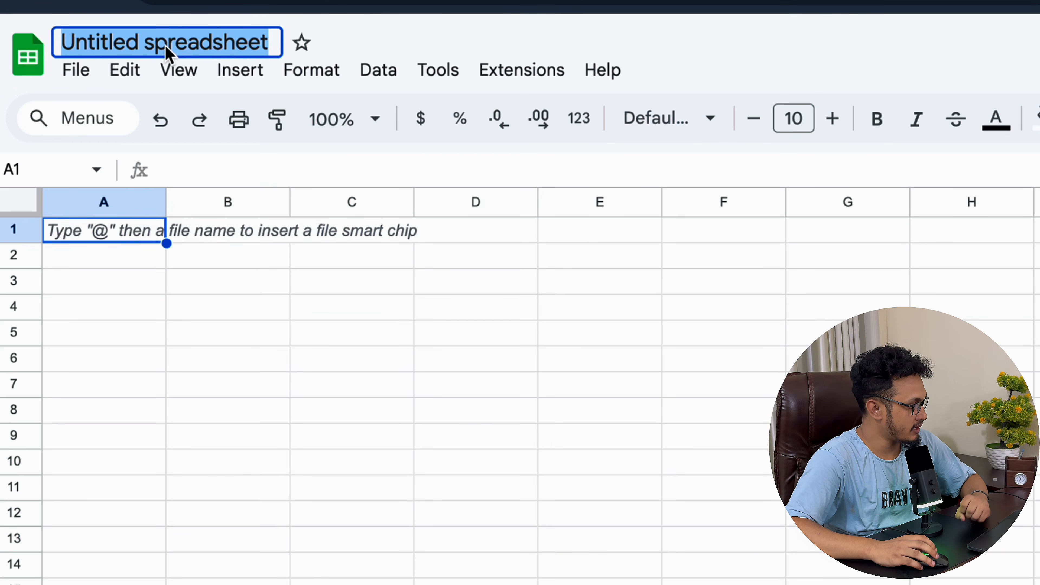
Step: Rename the spreadsheet to 'Data Entry Part 2'
triple_click(226, 43)
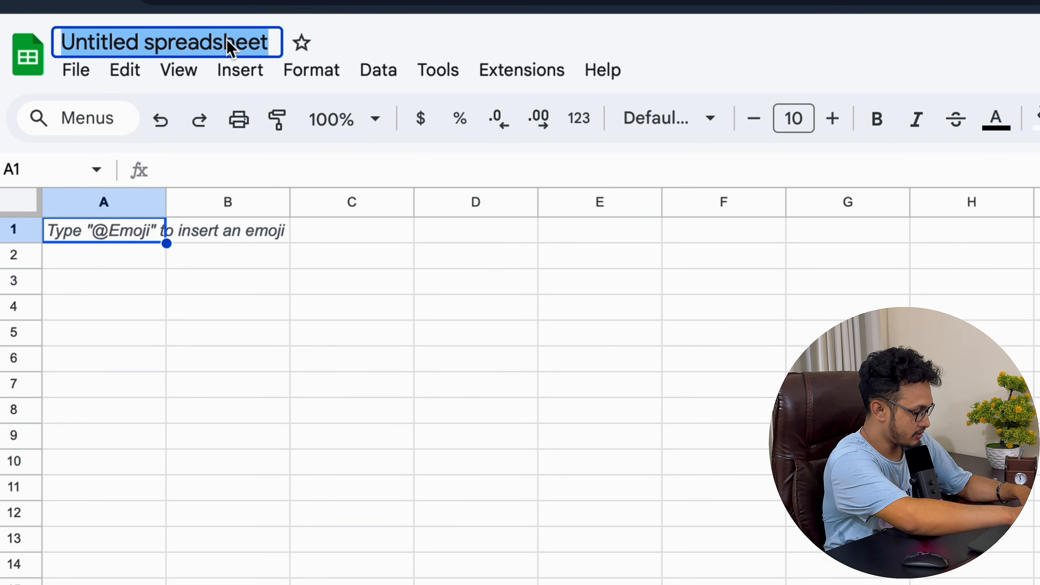
type("Data")
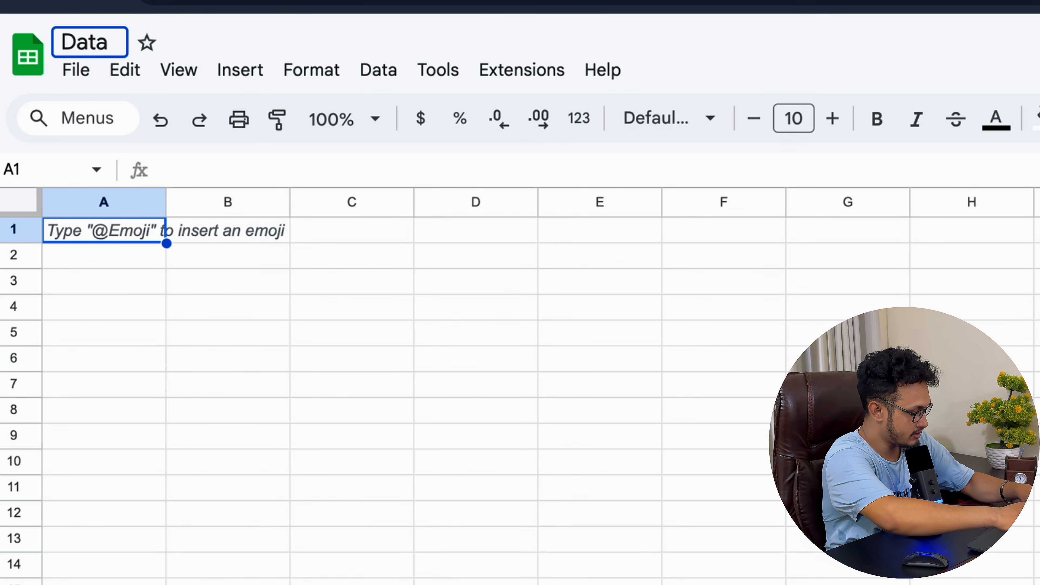
type(" Entry")
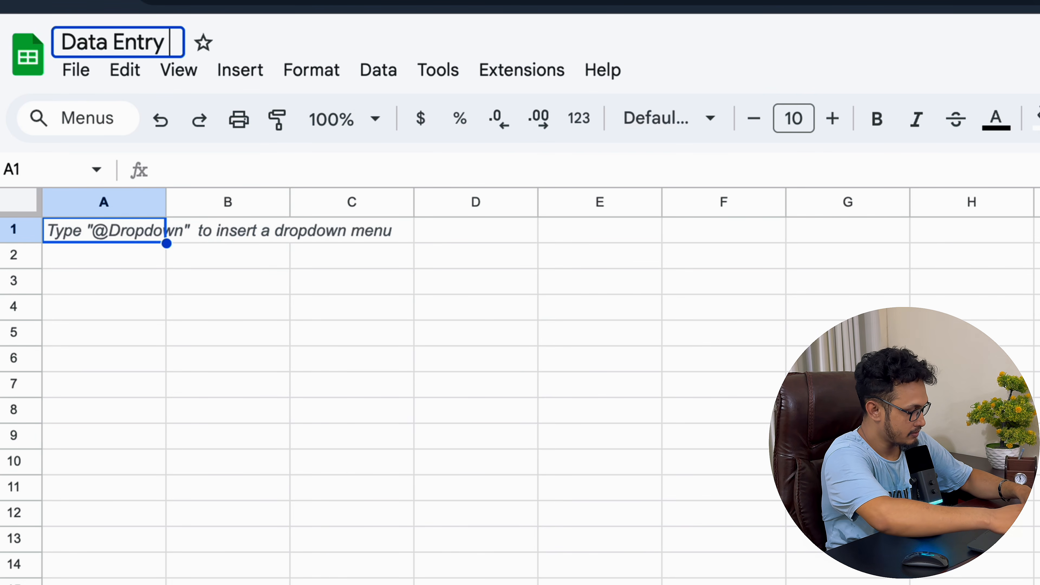
type(" Part")
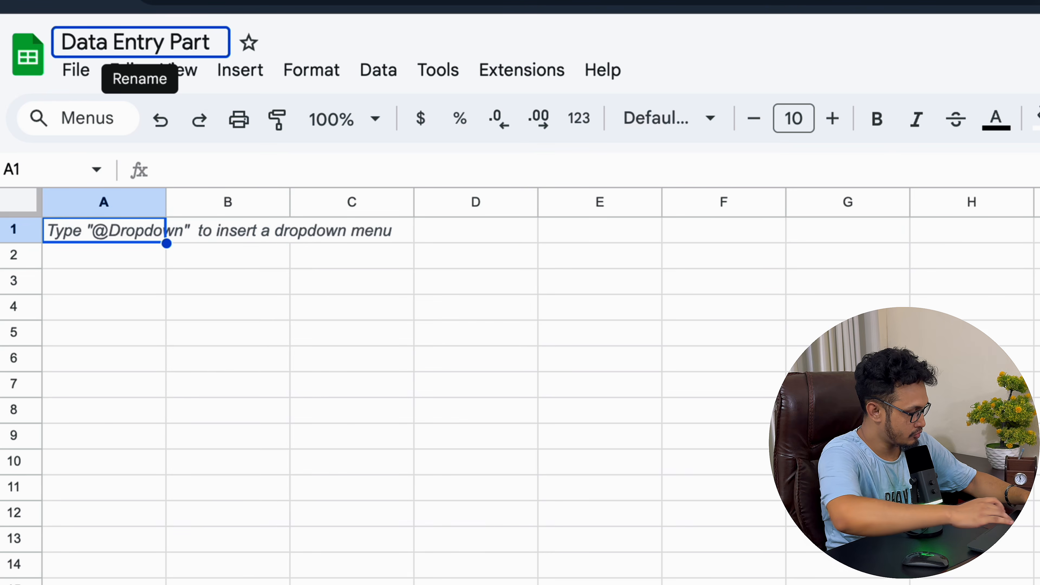
type(" 2")
left_click(148, 308)
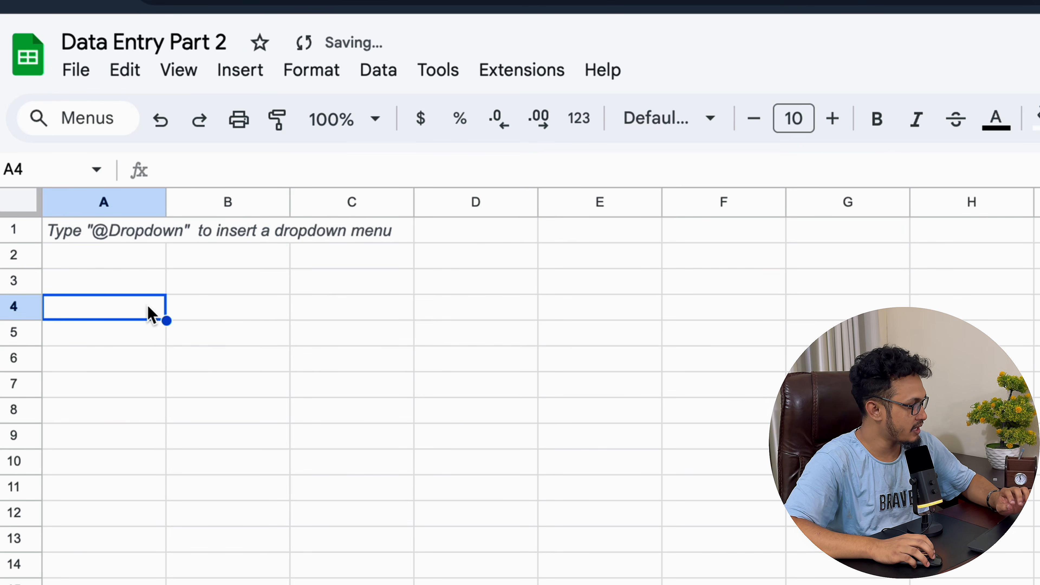
Step: Select individual cells A1, A2, A3, B3, C2 and C3 in turn
left_click(143, 241)
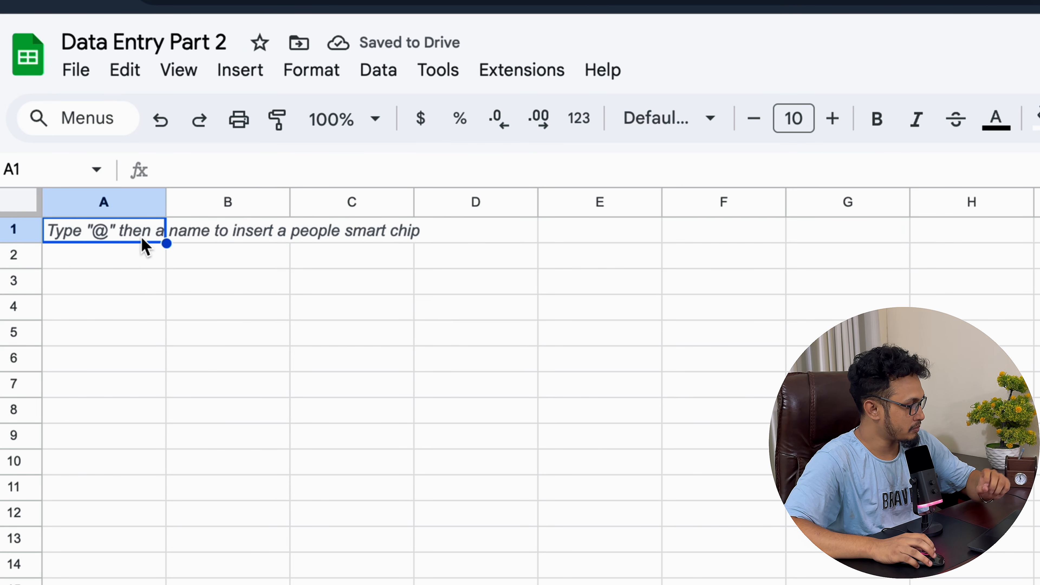
left_click(136, 265)
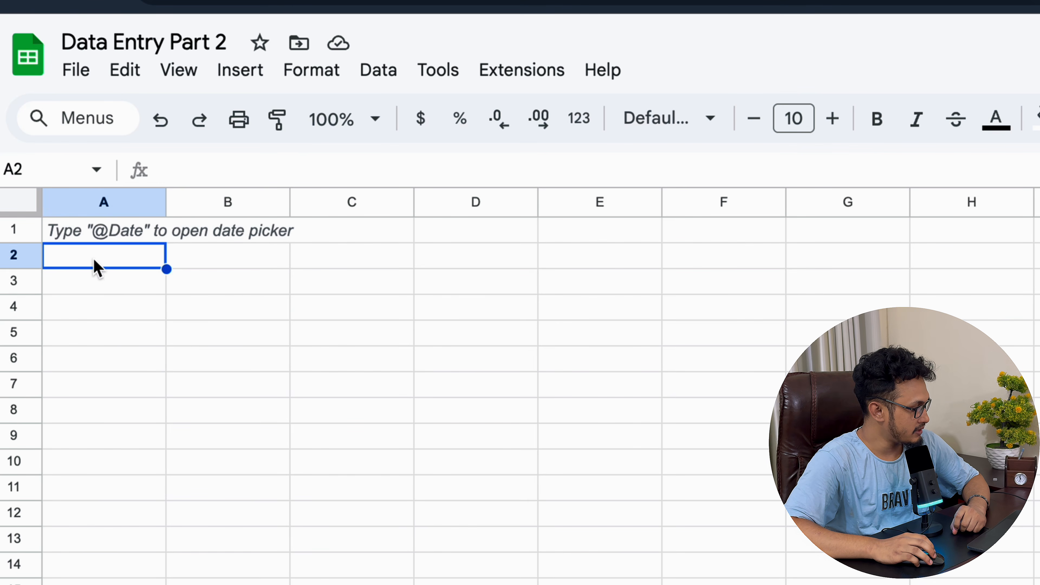
left_click(119, 287)
left_click(244, 285)
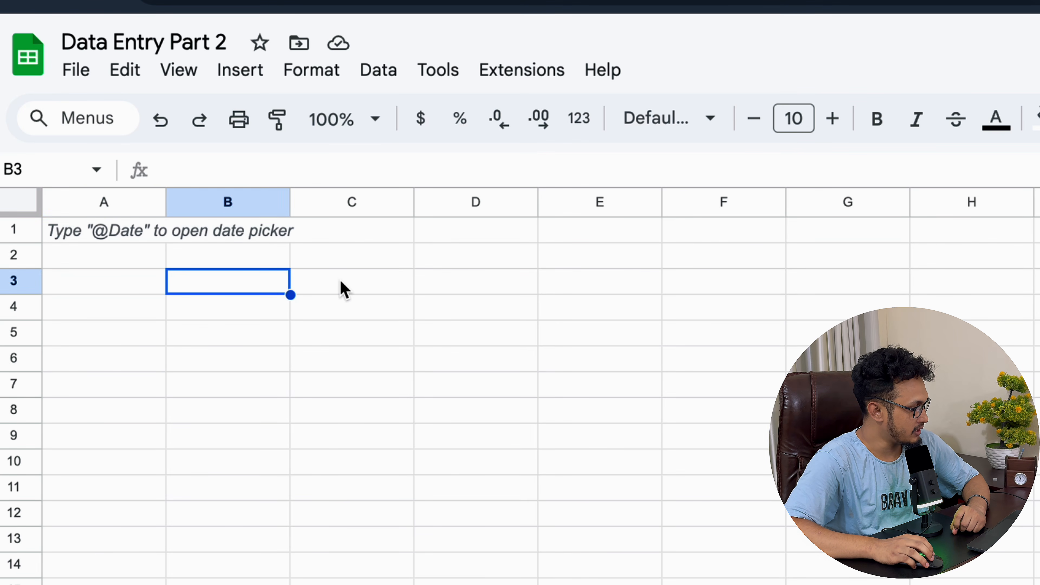
left_click(349, 265)
left_click(348, 290)
left_click(186, 289)
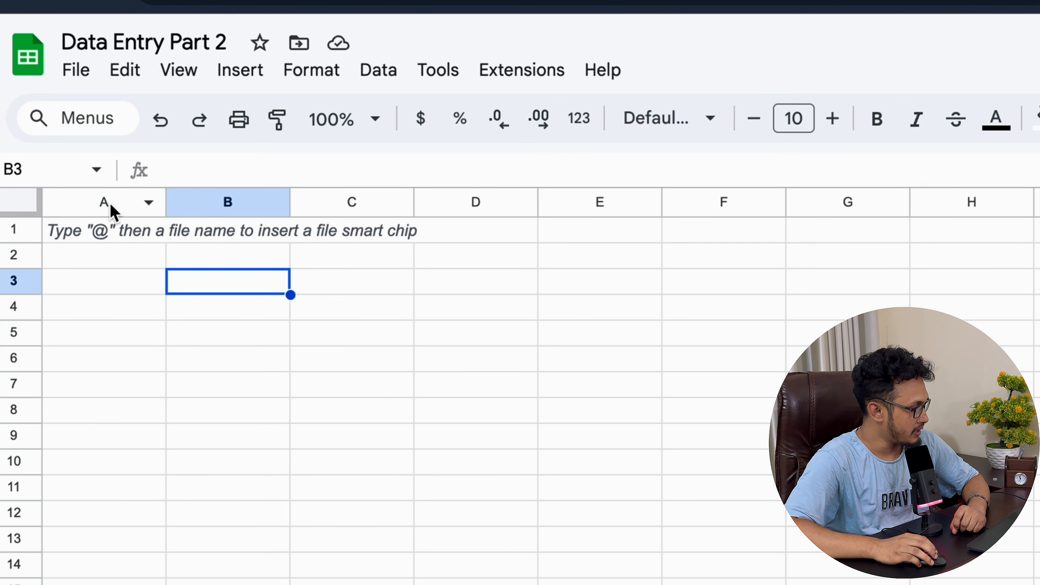
Step: Select whole columns A through E, then whole rows 2 through 5
left_click(110, 202)
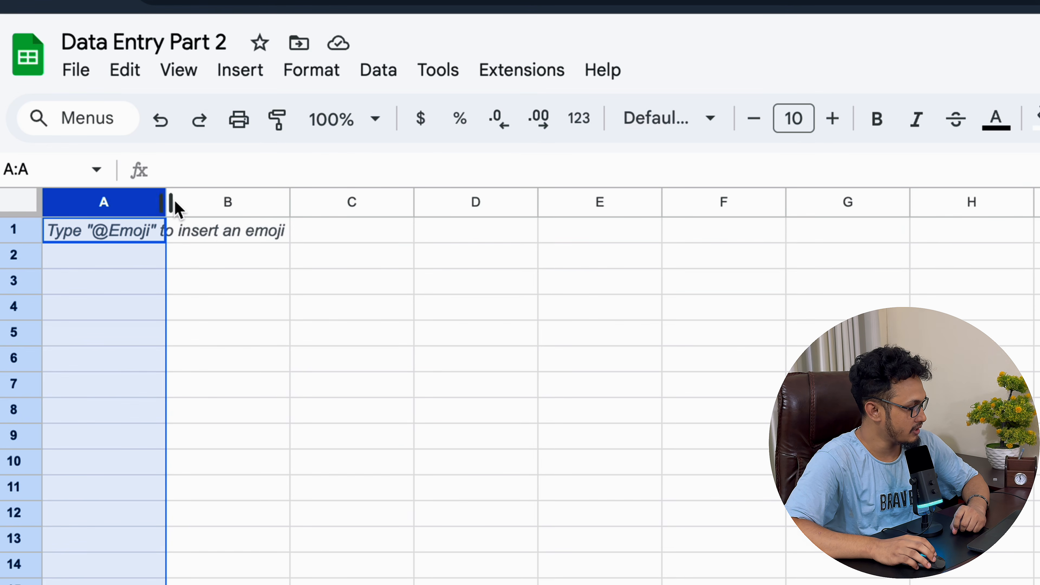
left_click(224, 207)
left_click(364, 205)
left_click(495, 209)
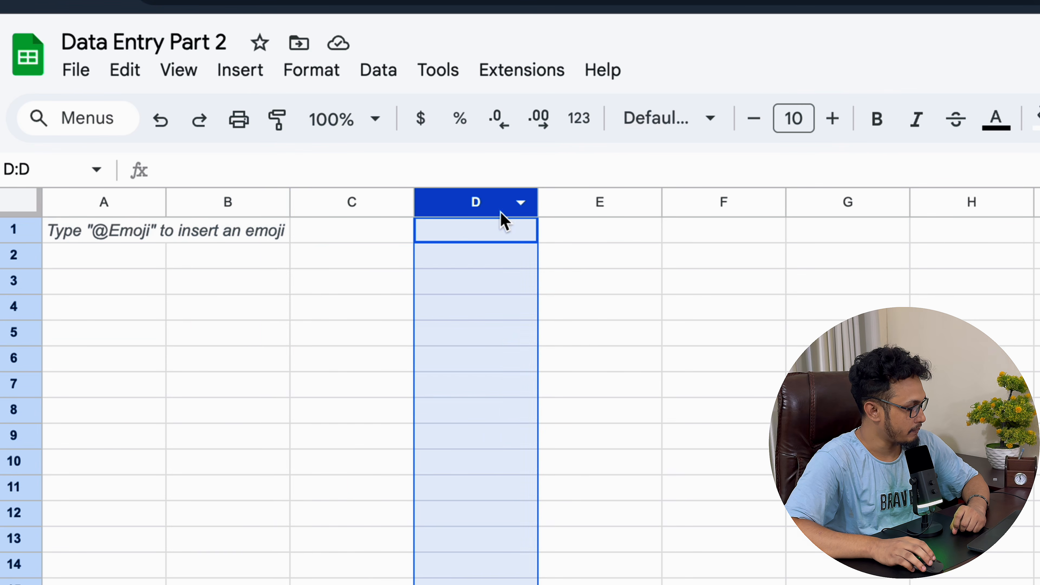
left_click(589, 211)
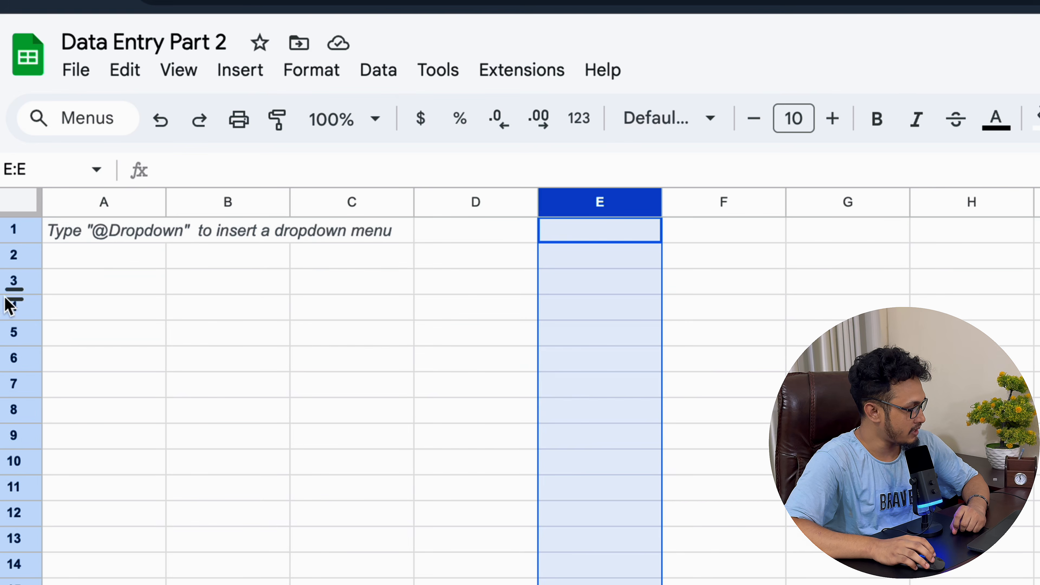
left_click(13, 253)
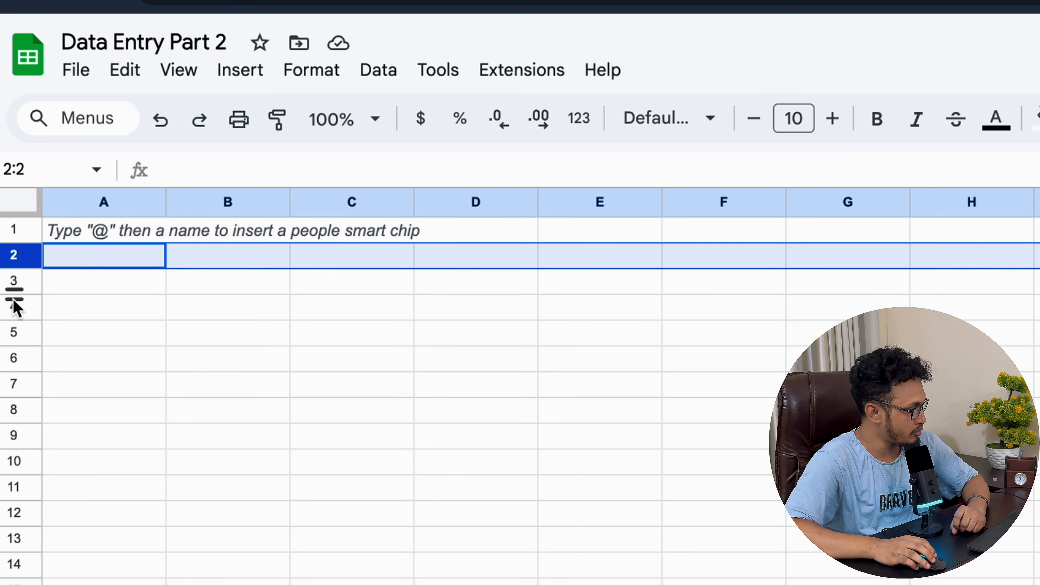
left_click(13, 282)
left_click(13, 307)
left_click(14, 332)
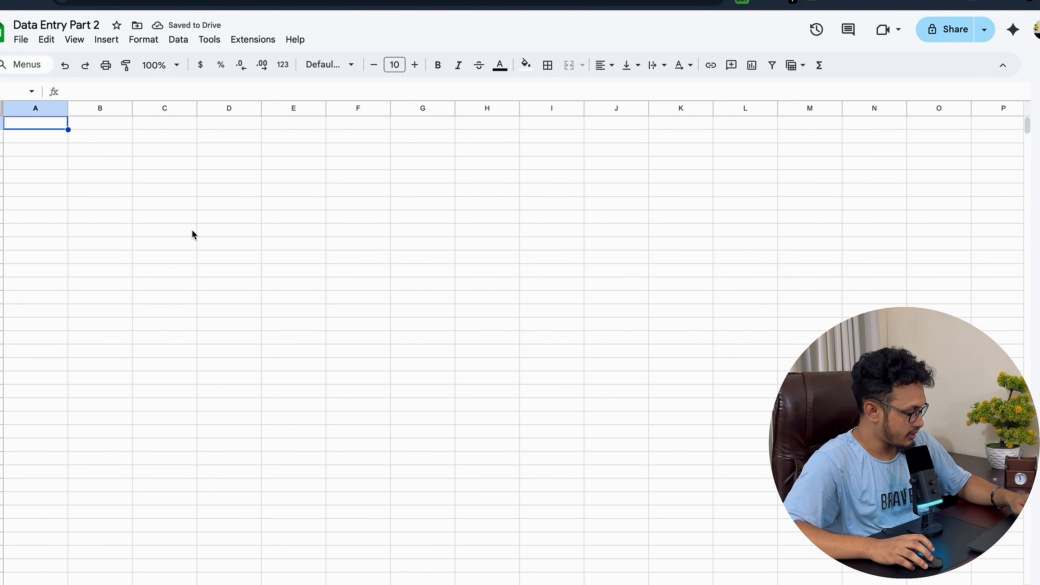
Step: Paste the employee table into A1 and widen columns A and B
key("ctrl+v")
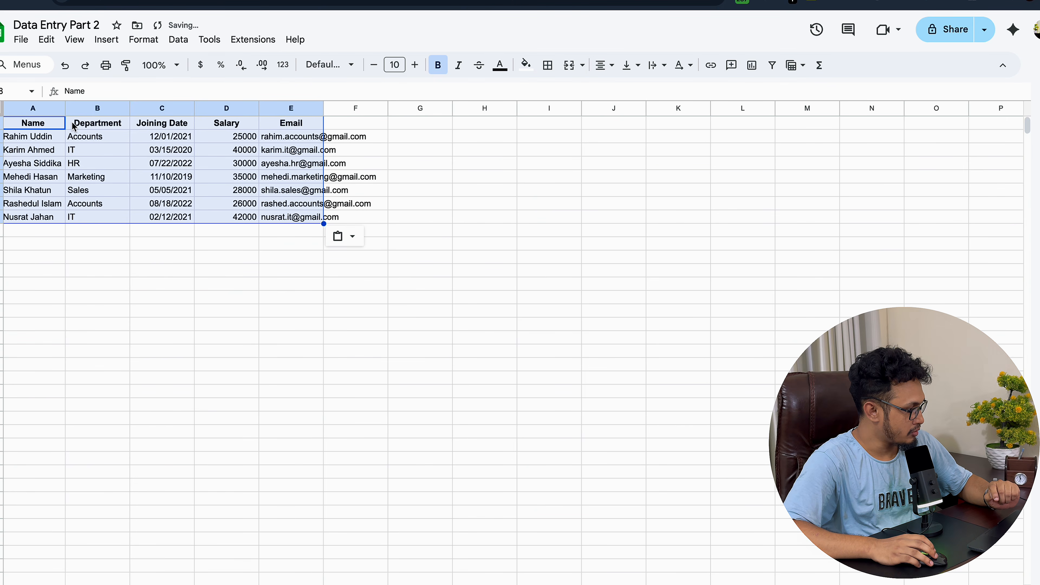
left_click_drag(66, 109, 78, 108)
left_click(110, 230)
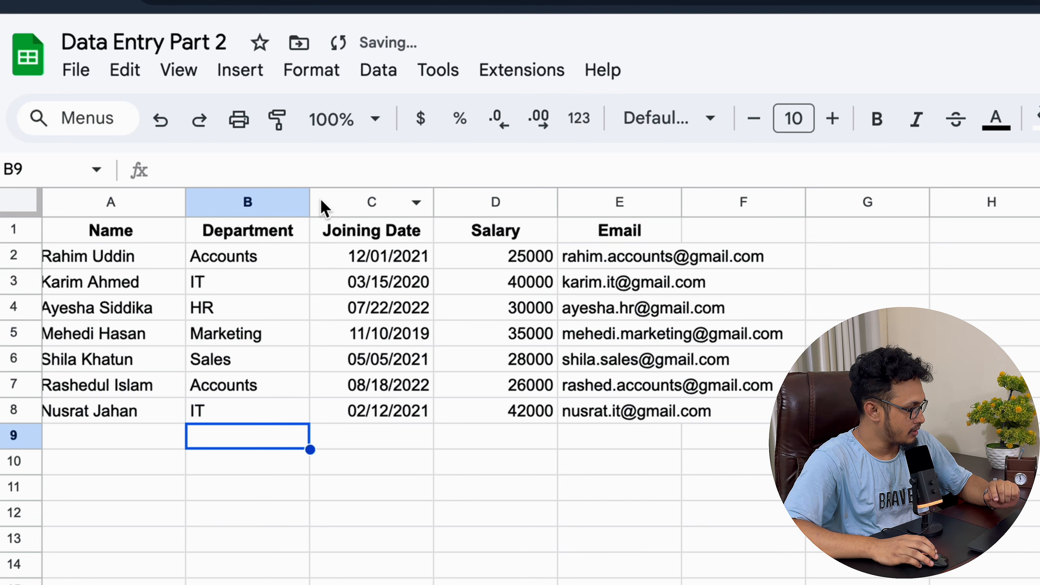
left_click_drag(142, 108, 143, 107)
left_click_drag(310, 201, 359, 201)
Step: Select columns A–E, rows 2 and 3, and empty cell A9 to review the table
left_click(132, 203)
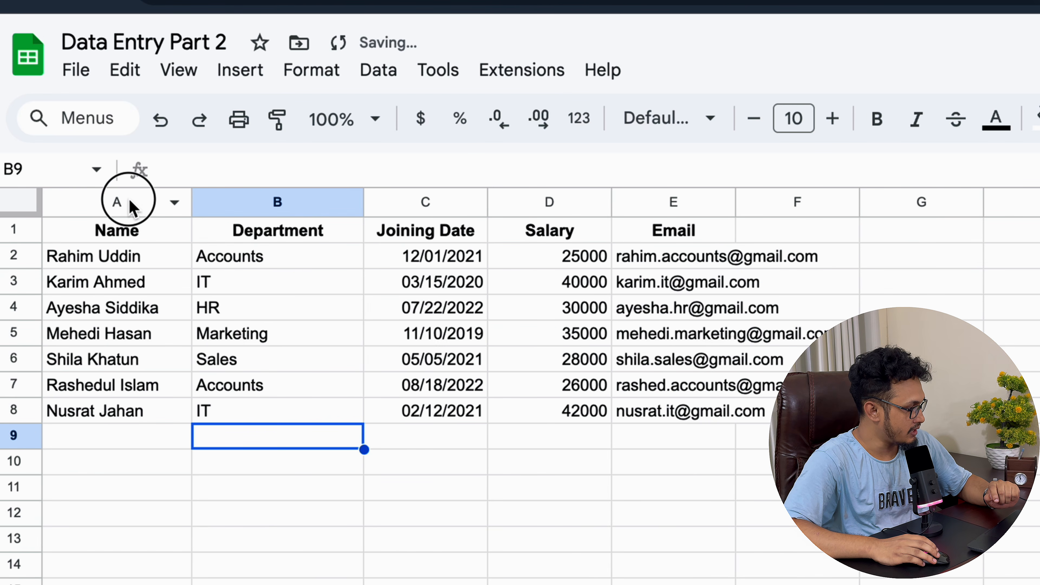
left_click(263, 205)
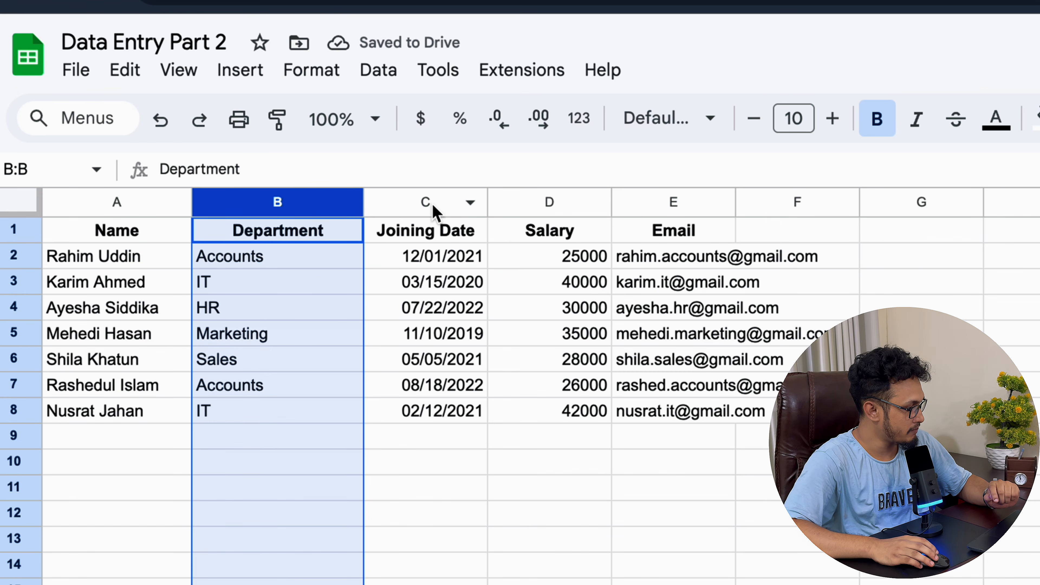
left_click(432, 203)
left_click(551, 203)
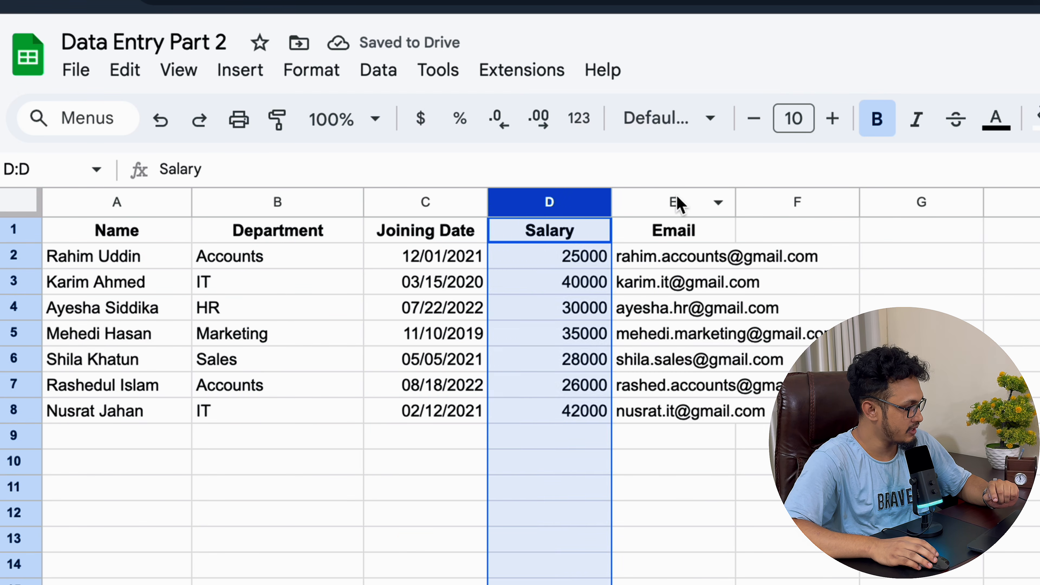
left_click(668, 206)
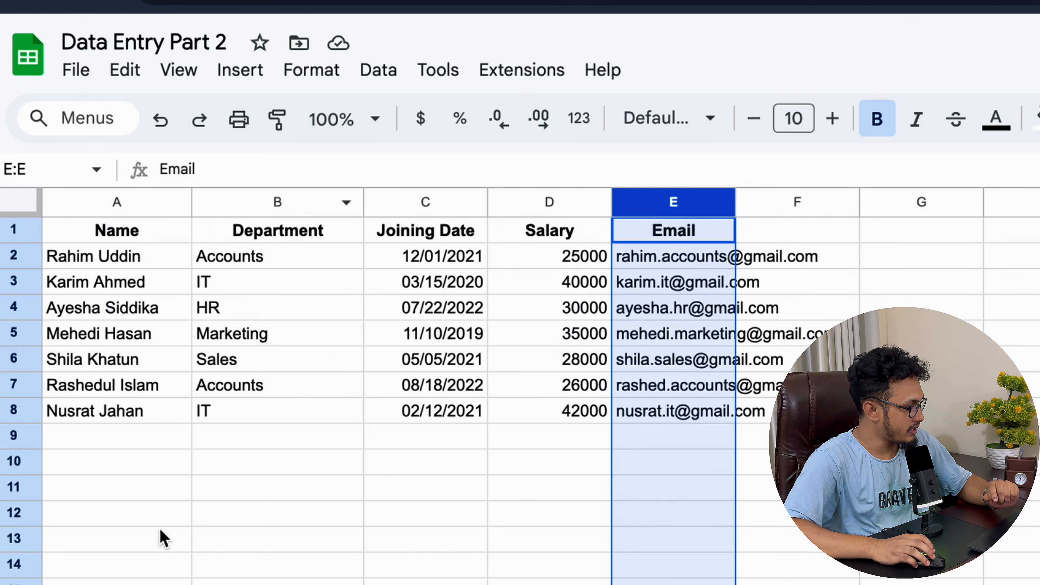
left_click(14, 256)
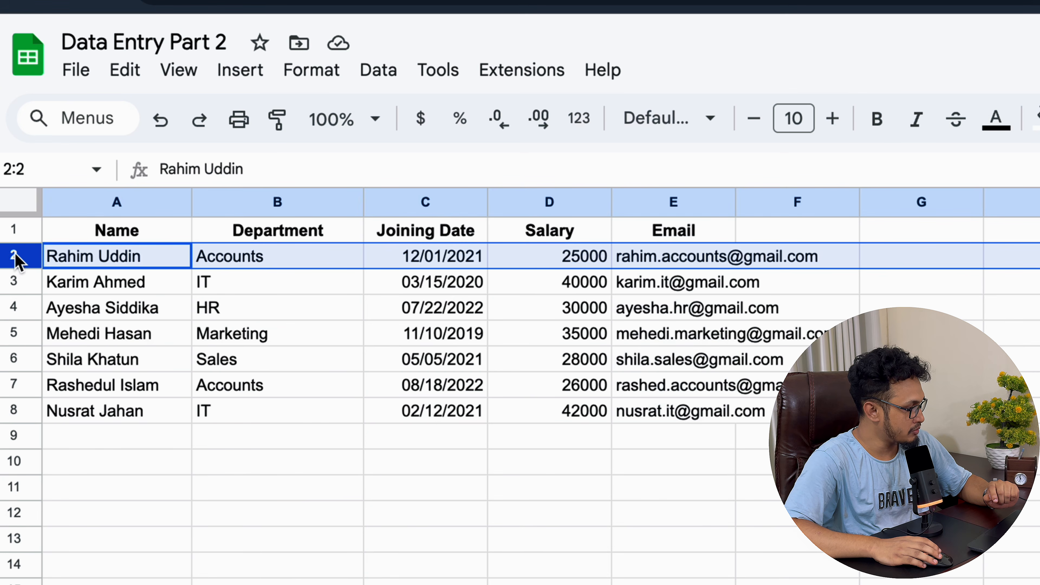
left_click(23, 287)
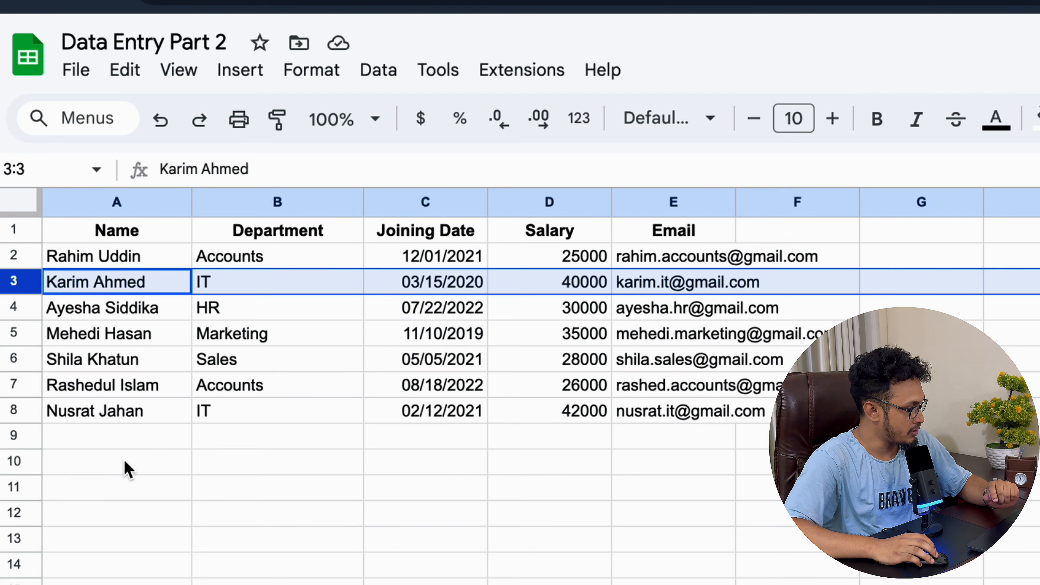
left_click(109, 444)
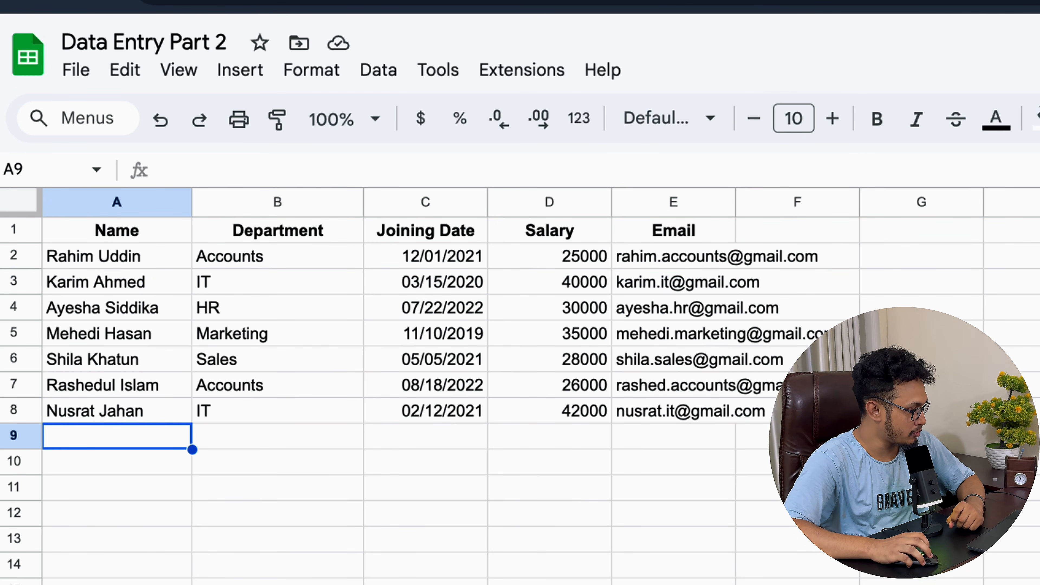
Step: Widen the Name, Department and Joining Date columns further
scroll(389, 393, "down", 6)
scroll(389, 393, "down", 7)
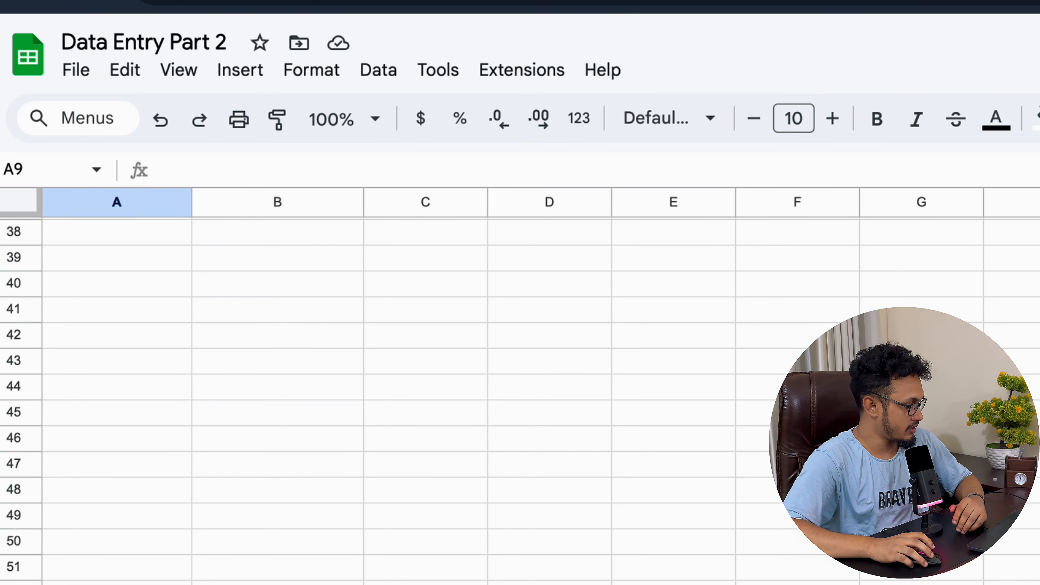
scroll(388, 393, "up", 13)
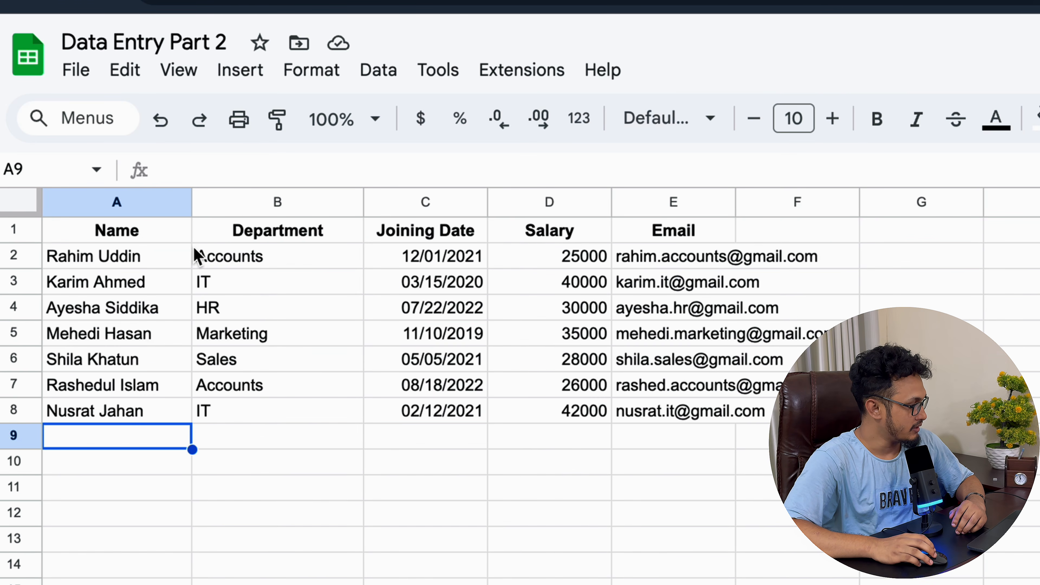
left_click_drag(192, 202, 254, 202)
left_click_drag(426, 202, 474, 205)
left_click_drag(598, 202, 660, 205)
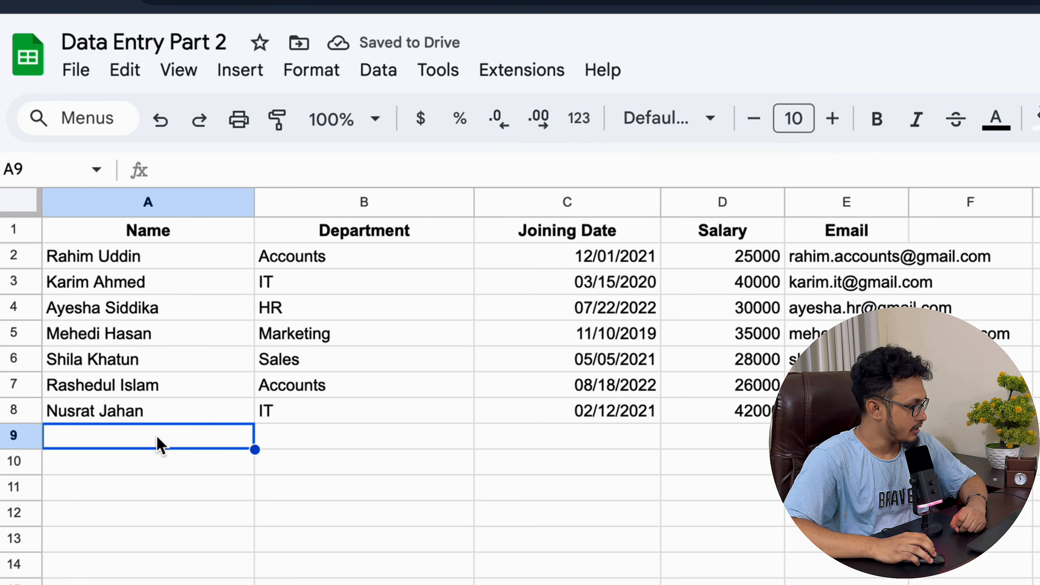
left_click(143, 232)
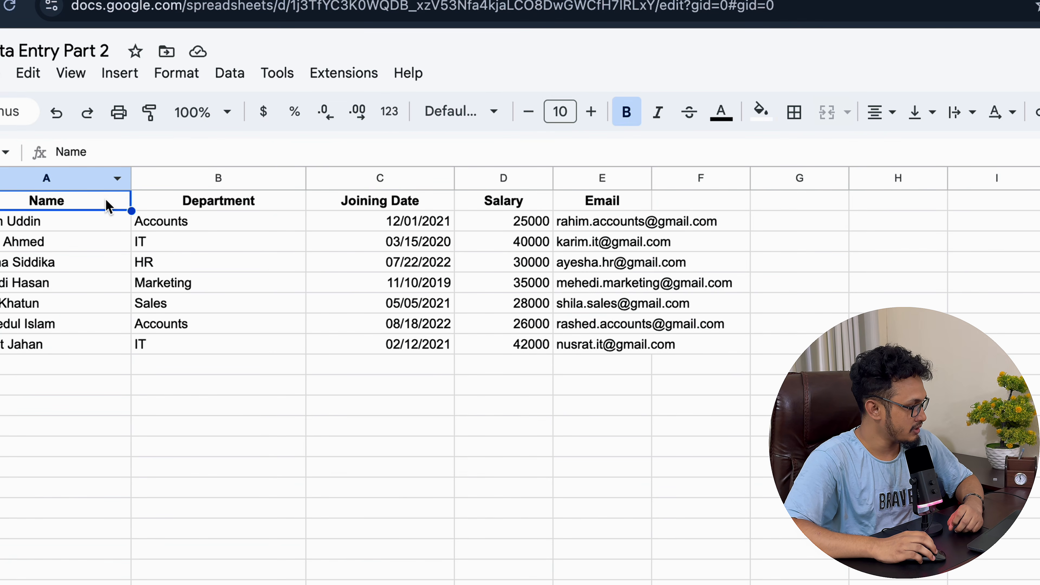
Step: Make the Name header bold italic with red text on a yellow fill
left_click(457, 110)
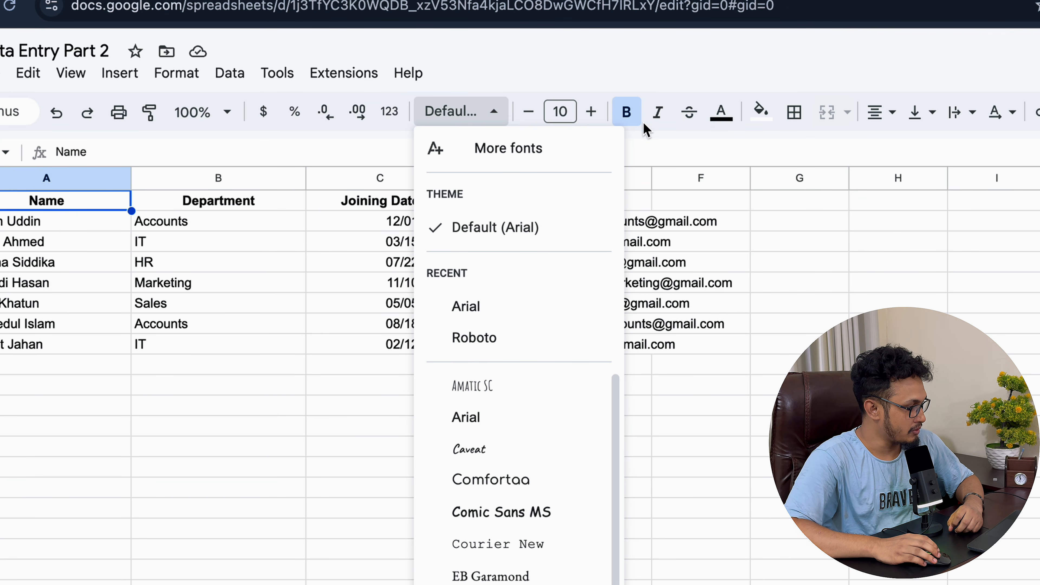
left_click(626, 111)
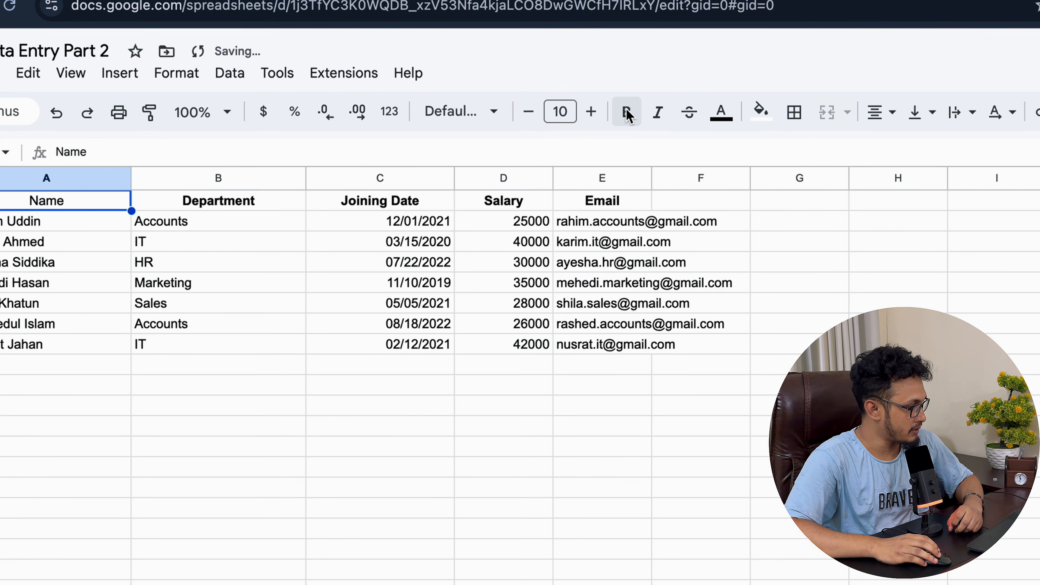
left_click(627, 112)
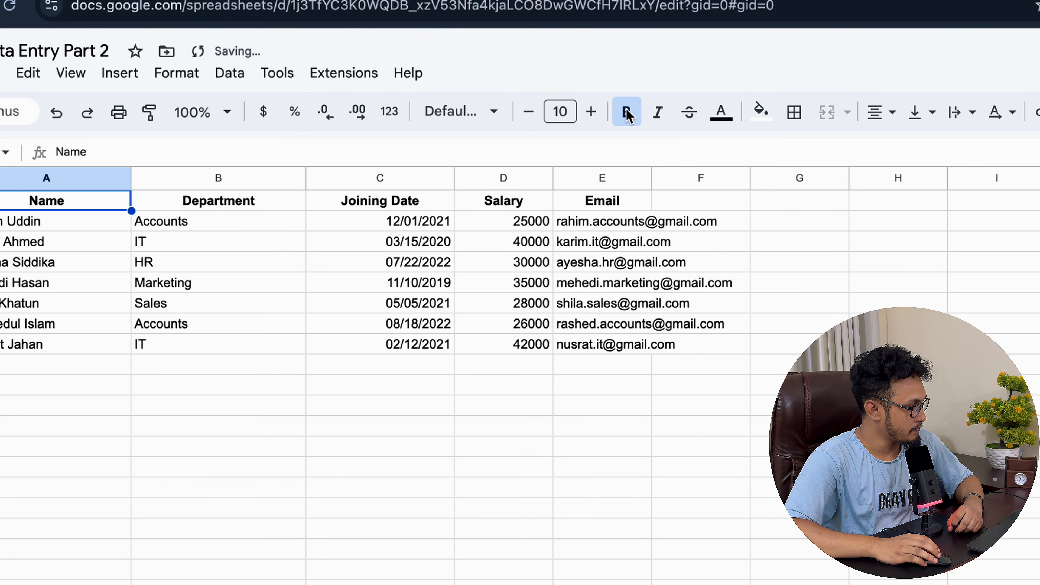
left_click(657, 113)
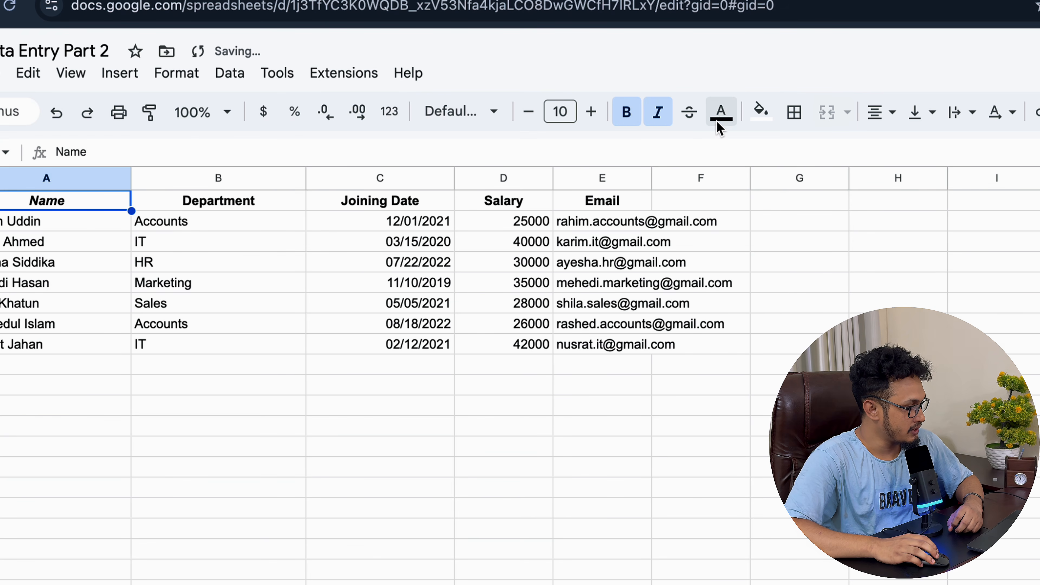
left_click(721, 113)
left_click(796, 207)
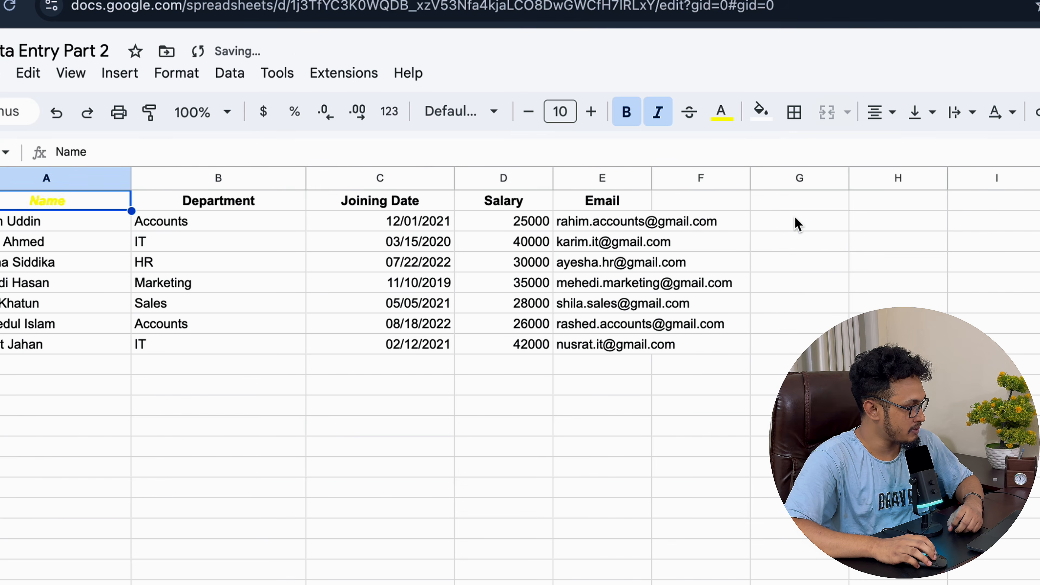
left_click(721, 113)
left_click(749, 202)
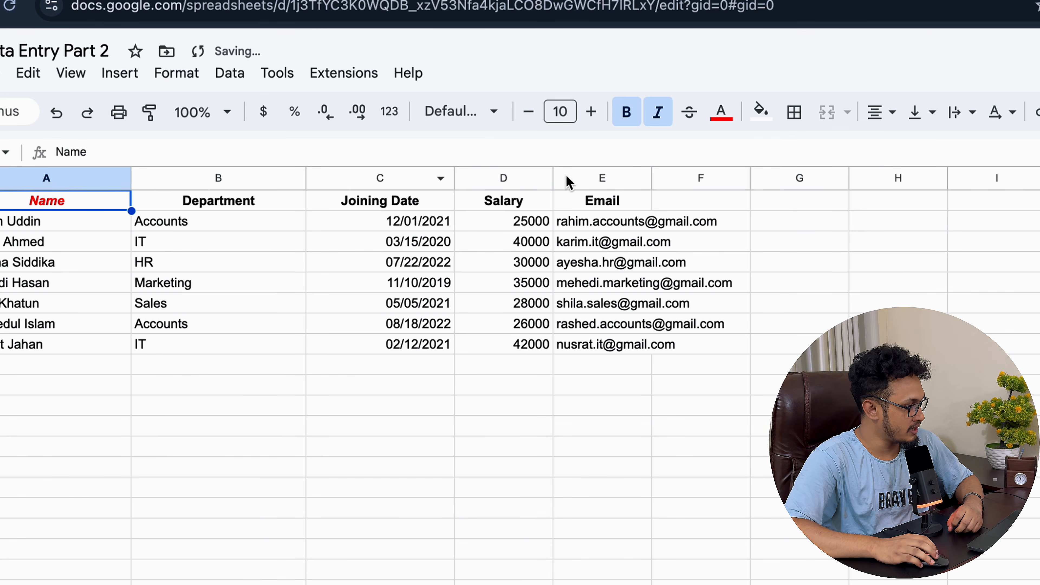
left_click(759, 111)
left_click(813, 202)
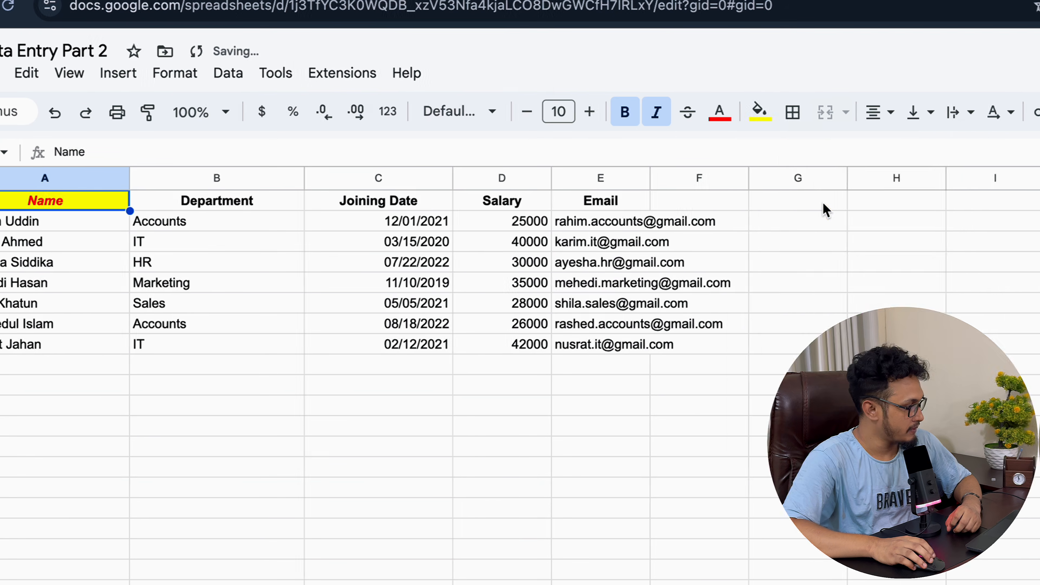
Step: Give the Department header green text on a red fill
left_click(217, 200)
left_click(719, 111)
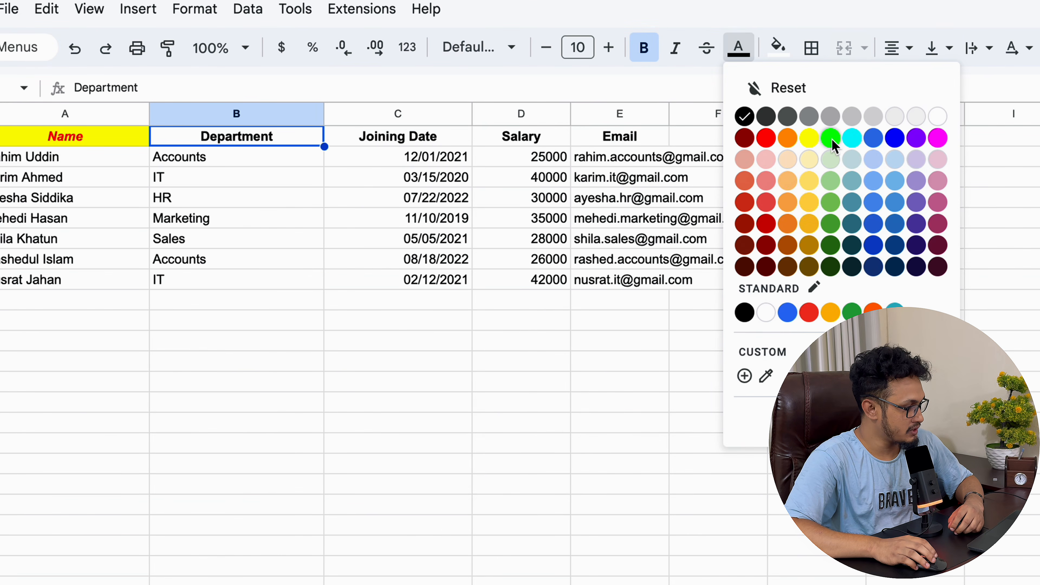
left_click(831, 140)
left_click(777, 46)
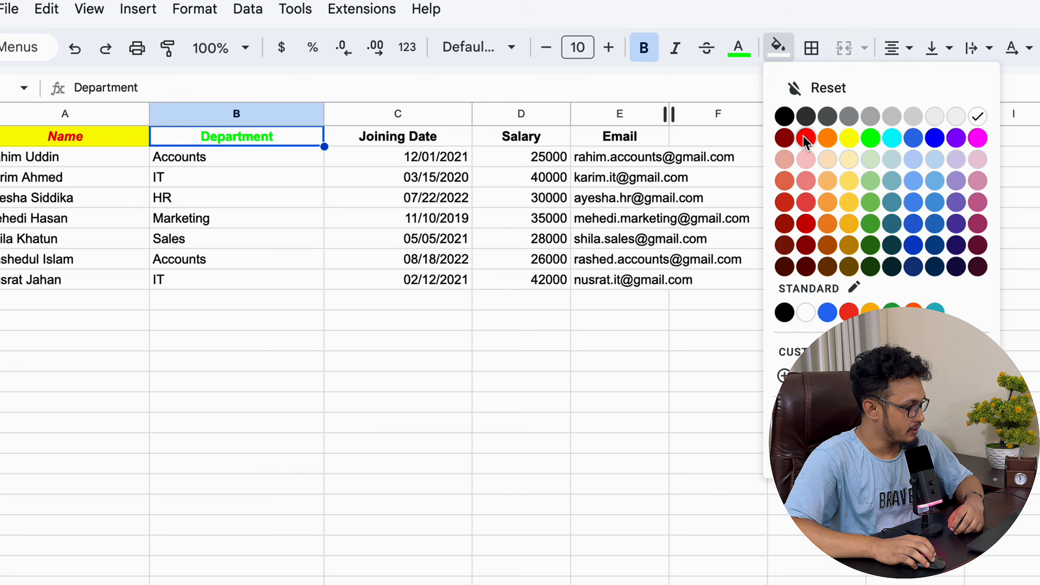
left_click(806, 139)
Step: Give the Joining Date header yellow text on a black fill
left_click(384, 144)
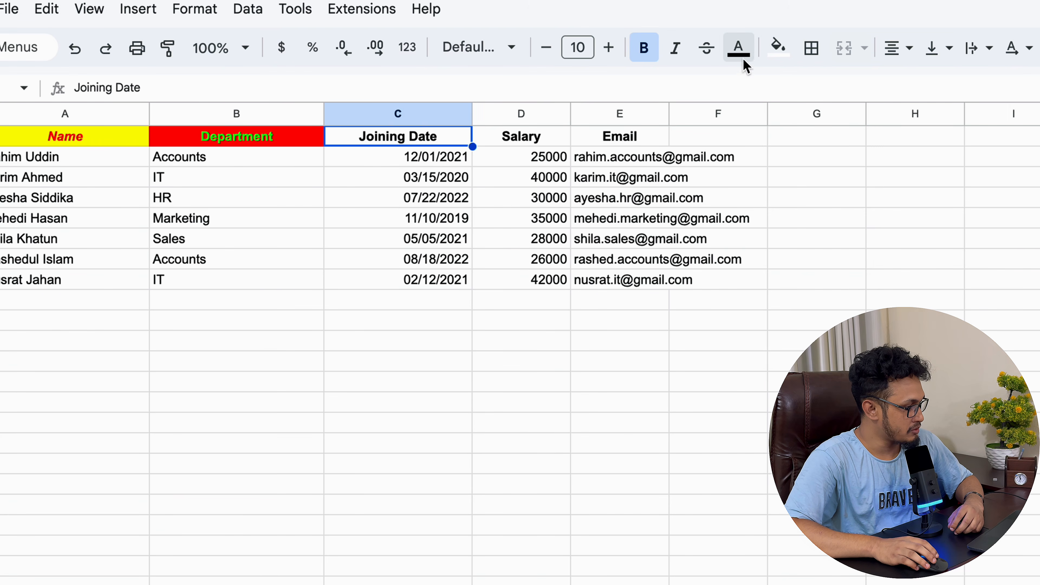
left_click(746, 48)
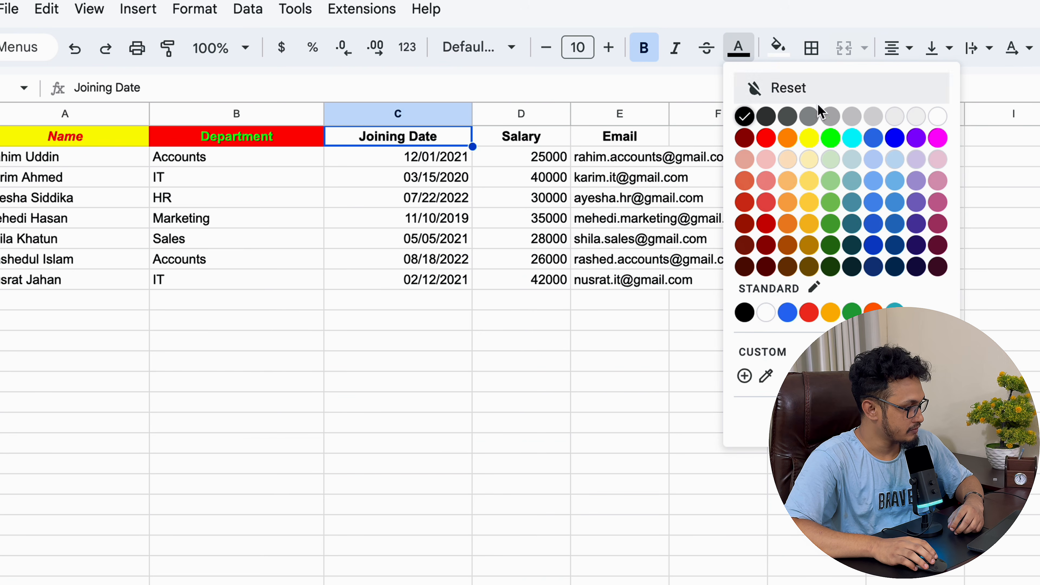
left_click(809, 139)
left_click(777, 47)
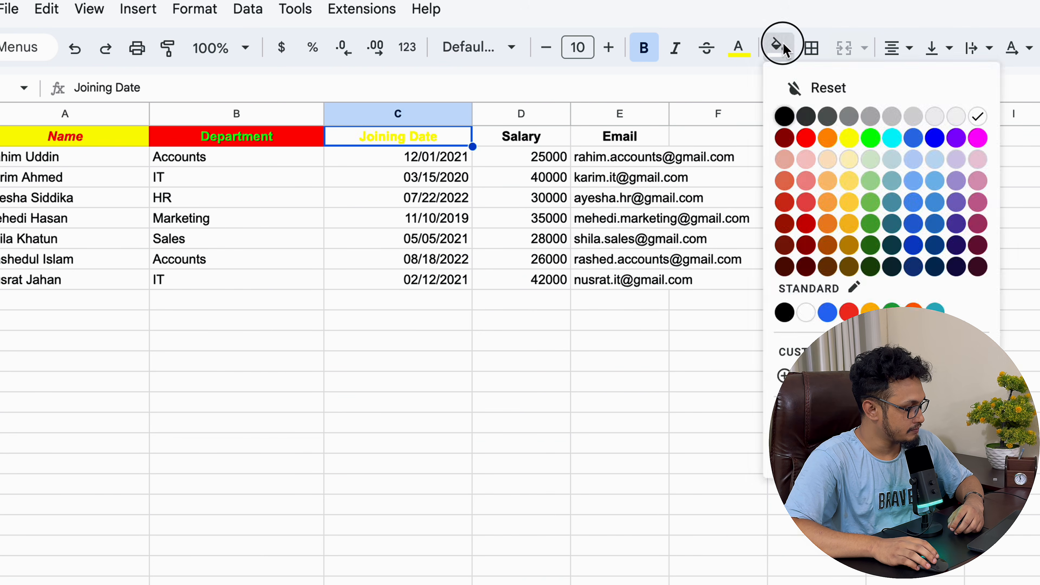
left_click(784, 117)
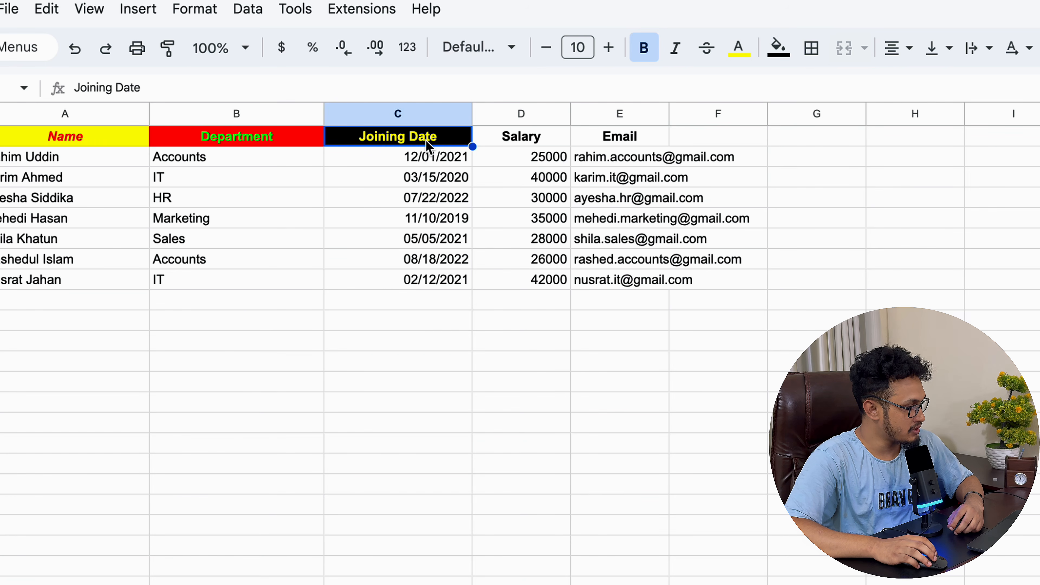
Step: Give the Salary header blue text on a yellow fill
left_click(517, 137)
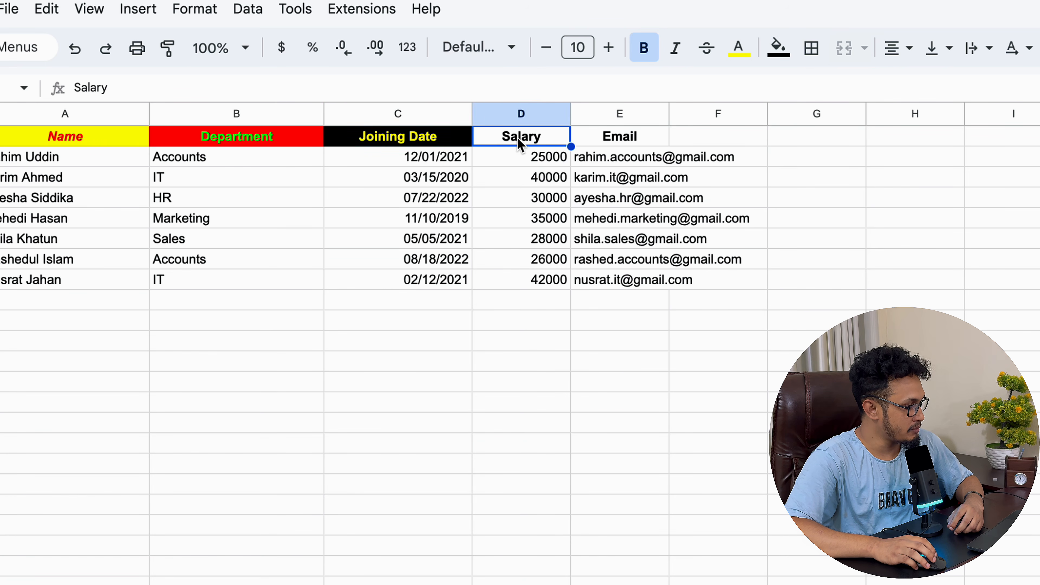
left_click(739, 47)
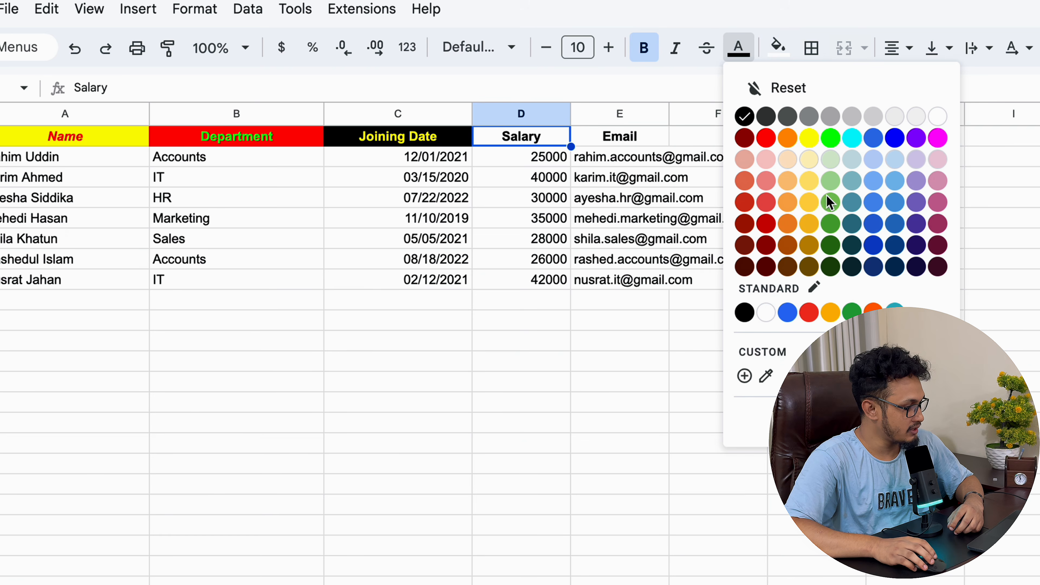
left_click(894, 138)
left_click(779, 44)
left_click(846, 139)
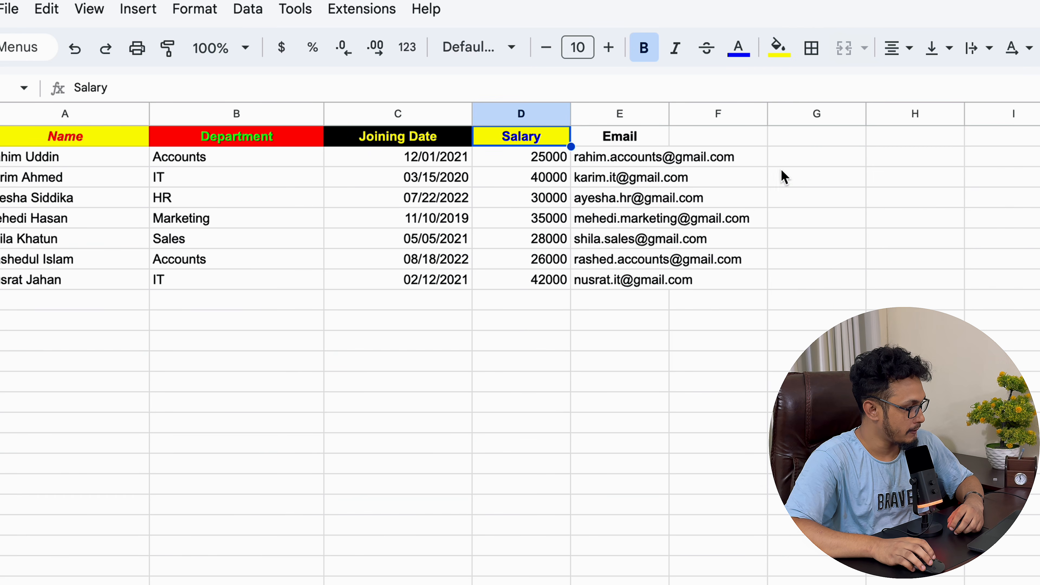
left_click(628, 139)
left_click(132, 140)
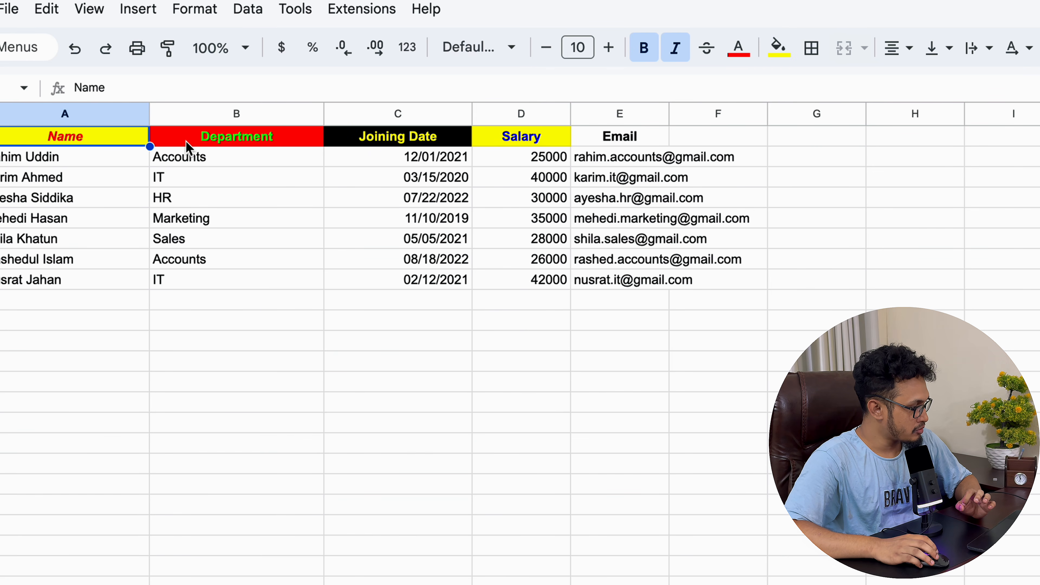
Step: Clear formatting on header row A1:E1, set size 12, and centre the text
left_click_drag(644, 143, 195, 142)
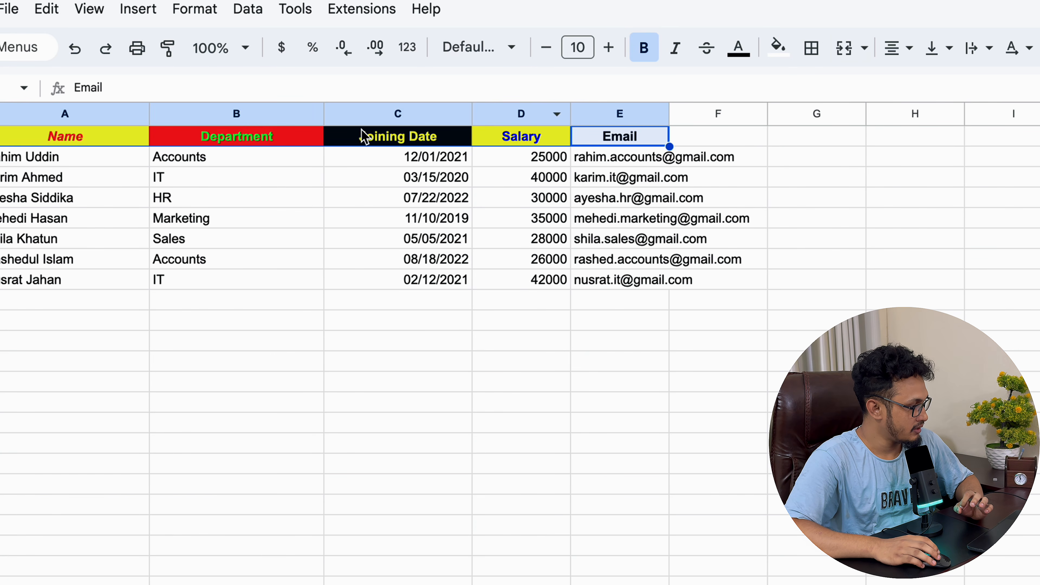
left_click(182, 10)
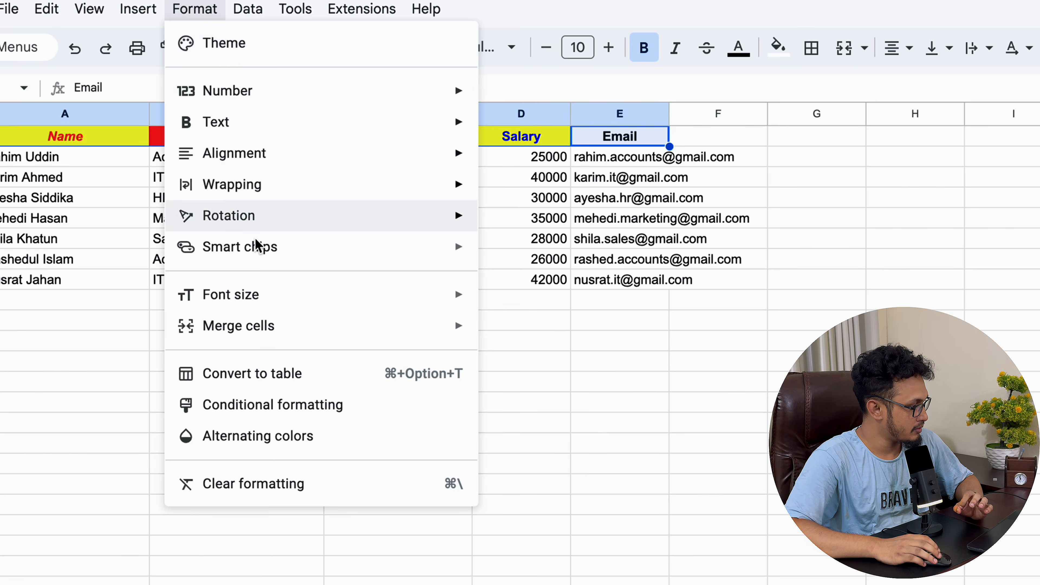
left_click(253, 484)
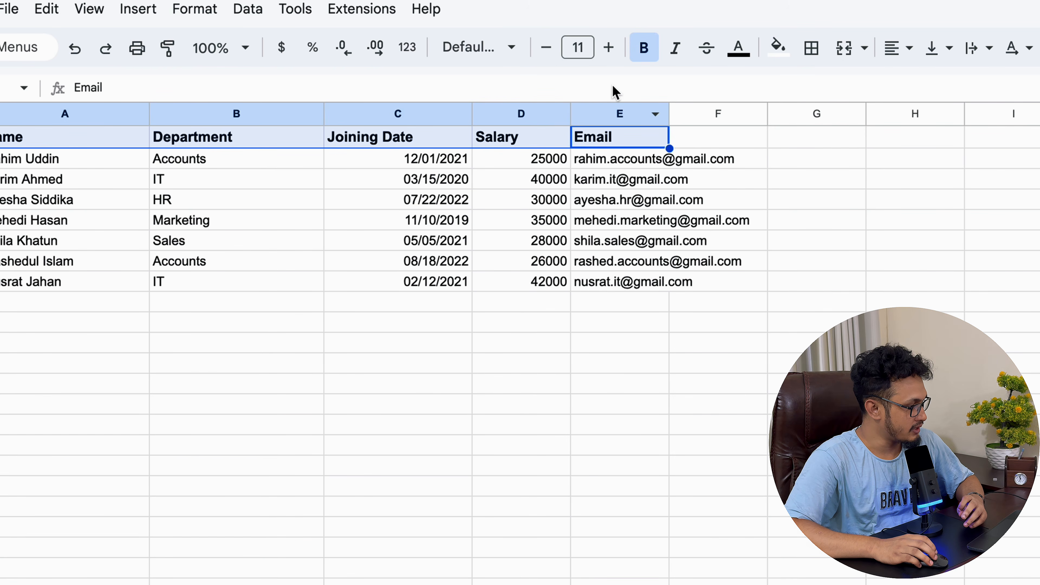
left_click(608, 49)
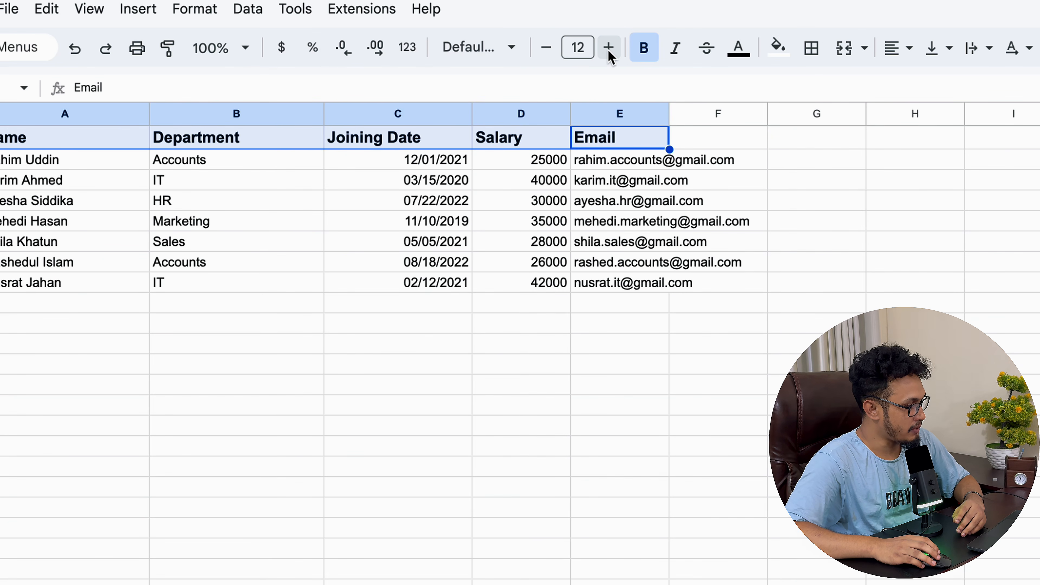
left_click(901, 49)
left_click(929, 84)
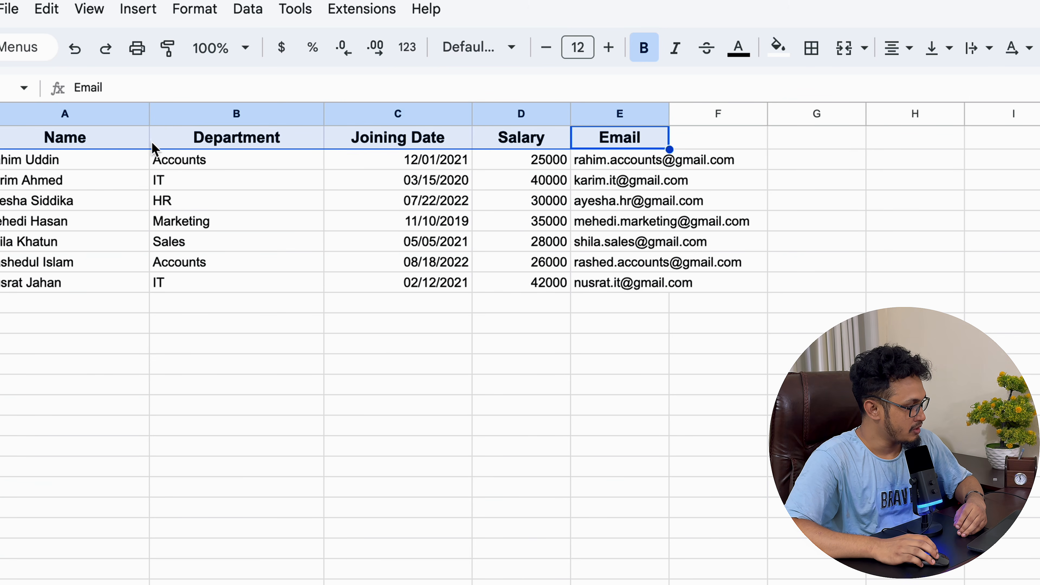
Step: Fill the header row yellow, widen Email and Salary columns, and set font size 11
left_click(116, 146)
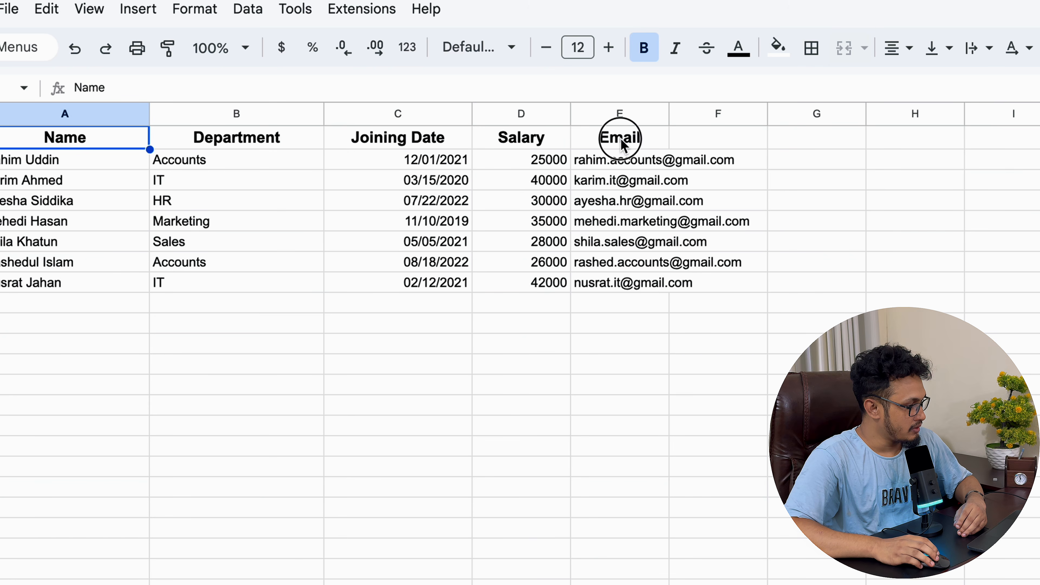
left_click_drag(617, 139, 89, 140)
left_click(779, 47)
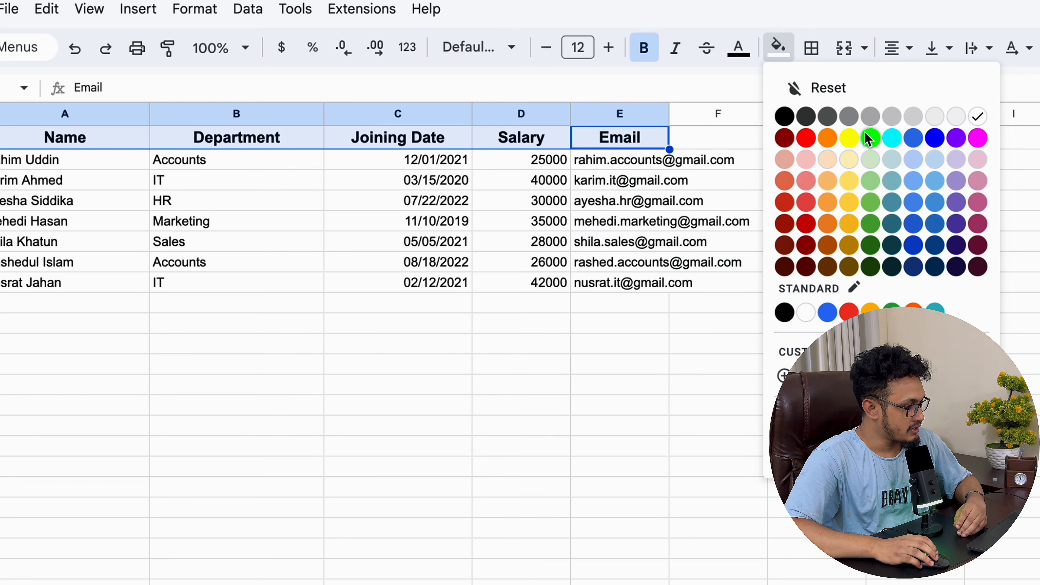
left_click(849, 141)
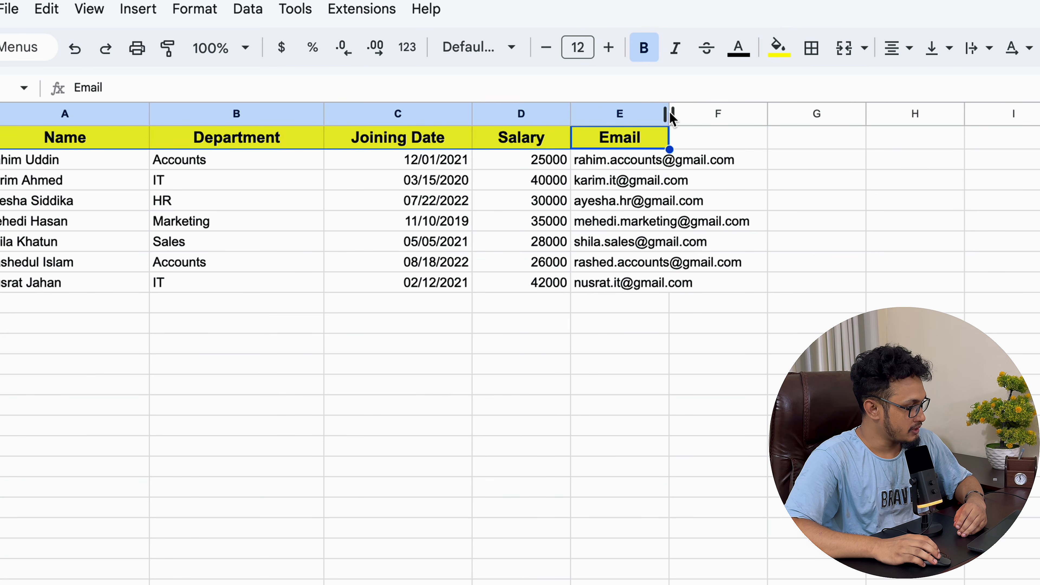
left_click_drag(672, 117, 761, 118)
left_click_drag(572, 116, 597, 119)
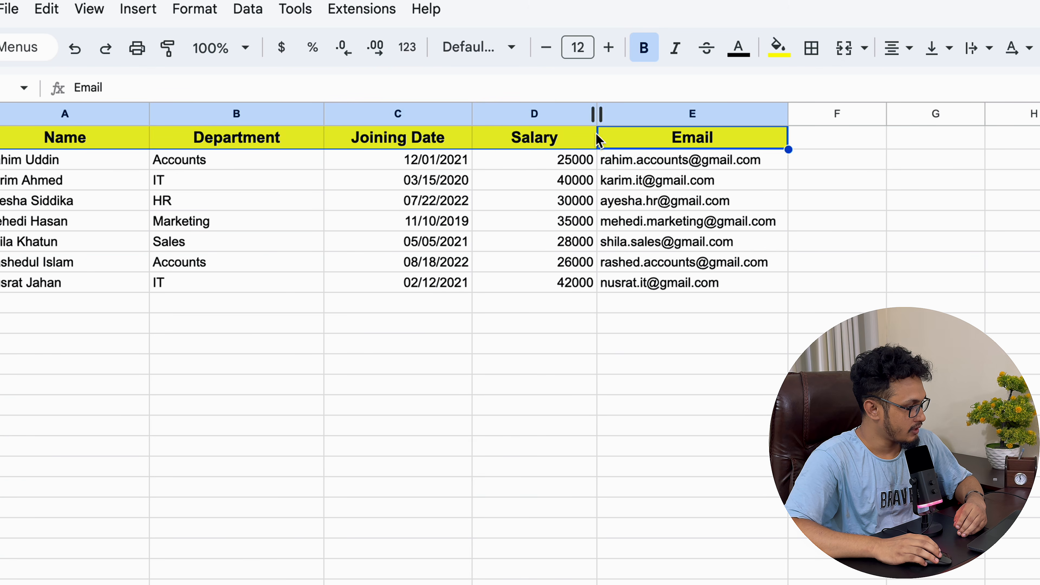
left_click(546, 47)
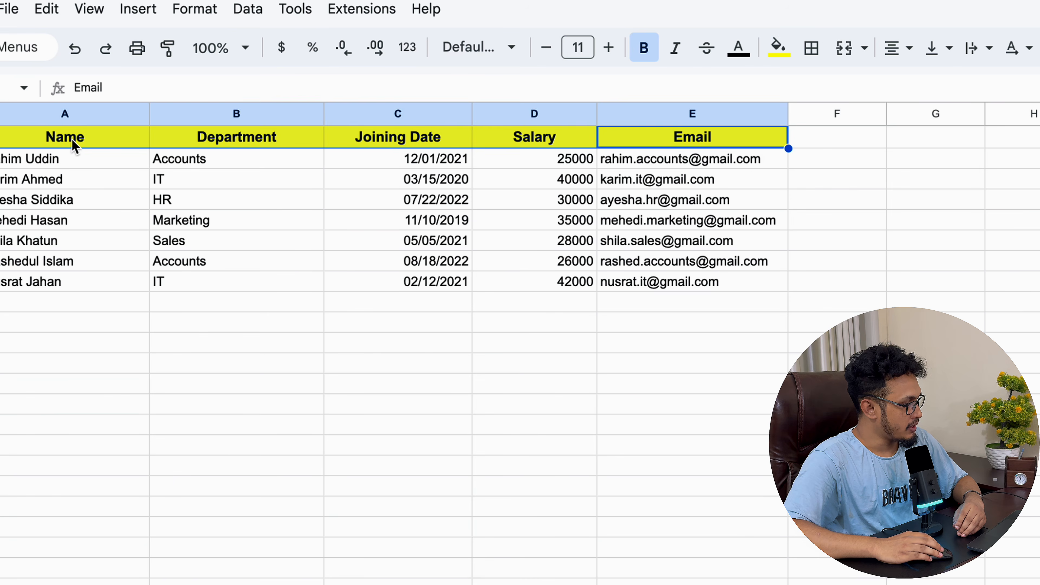
left_click(74, 145)
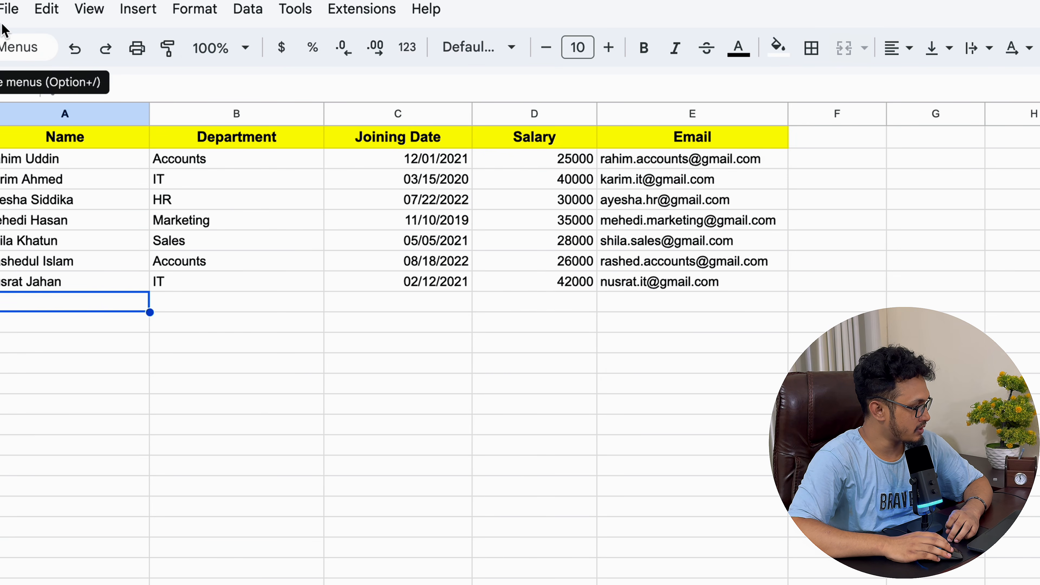
left_click(6, 13)
mouse_move(39, 43)
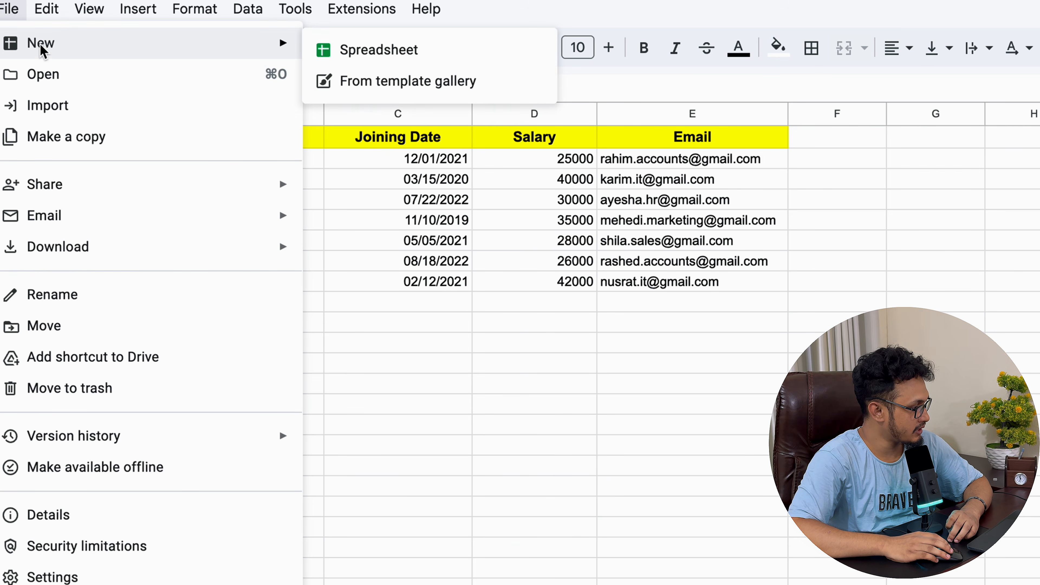
left_click(378, 51)
left_click(361, 2)
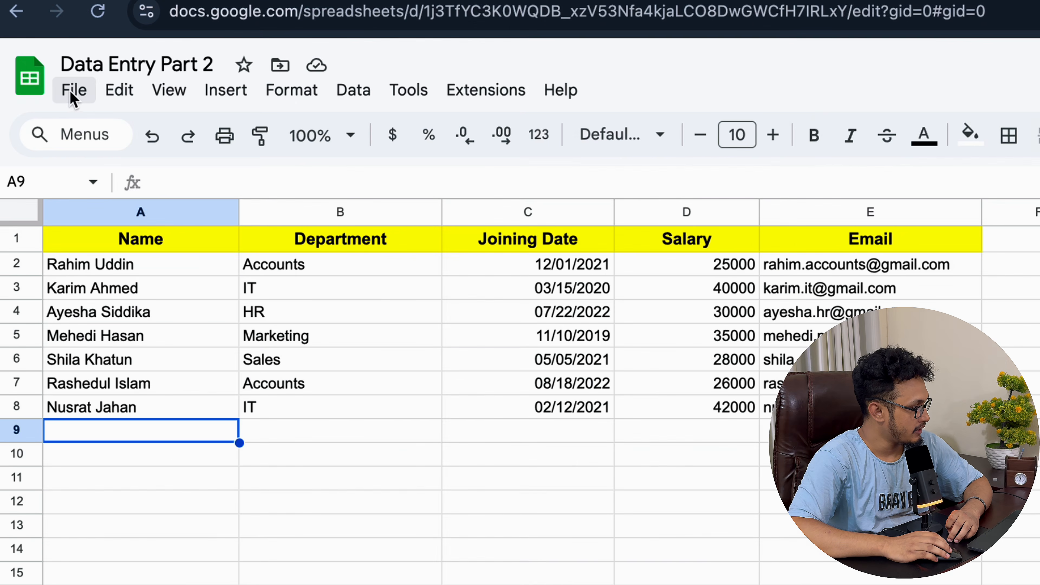
left_click(16, 102)
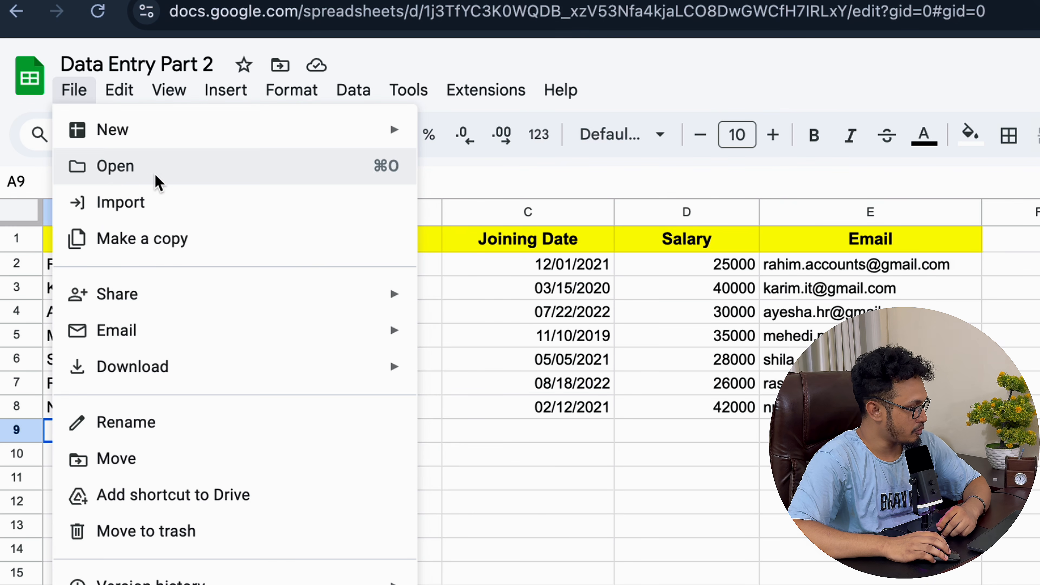
mouse_move(221, 309)
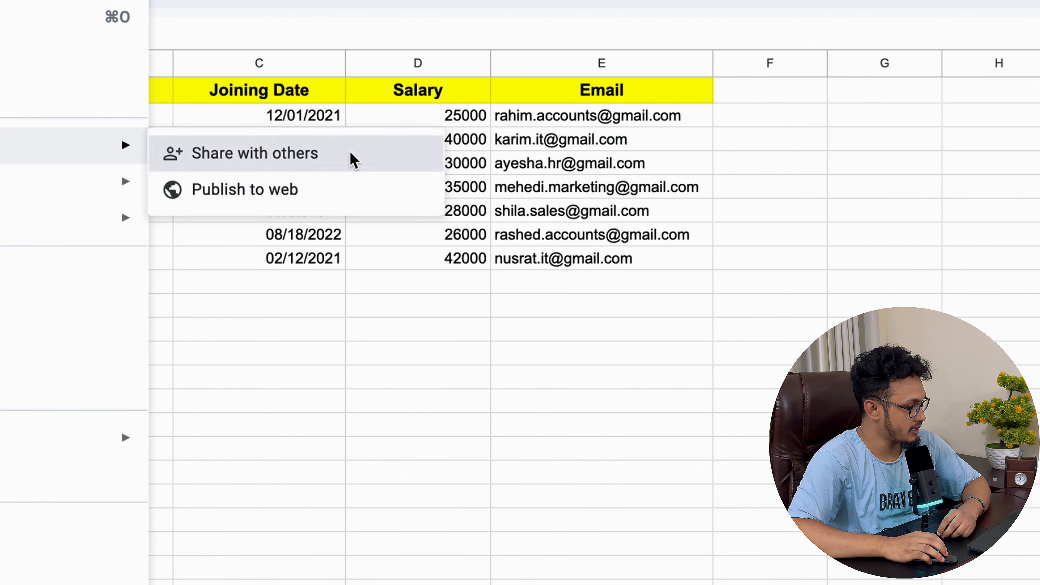
left_click(532, 302)
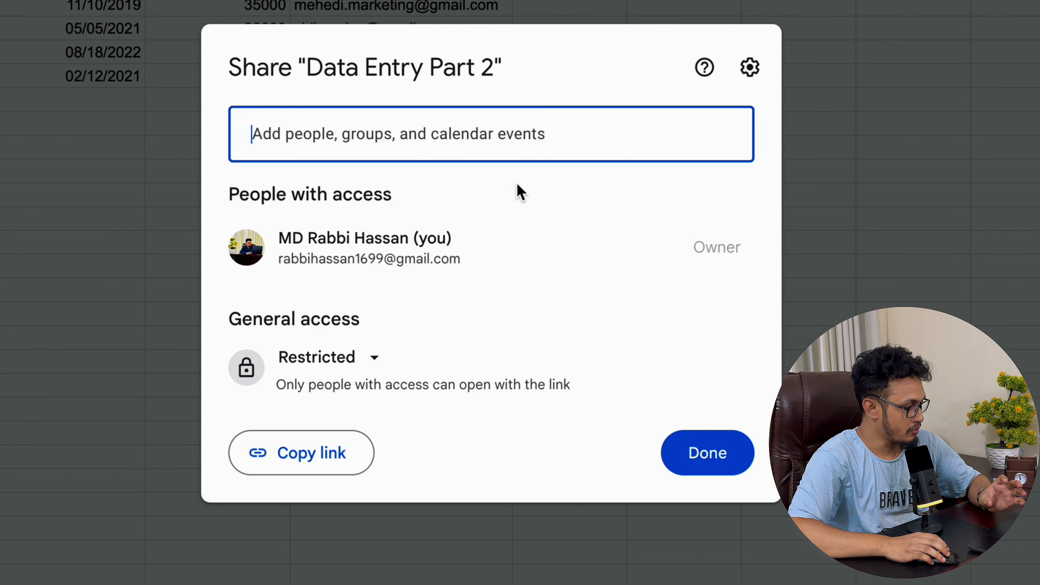
left_click(713, 466)
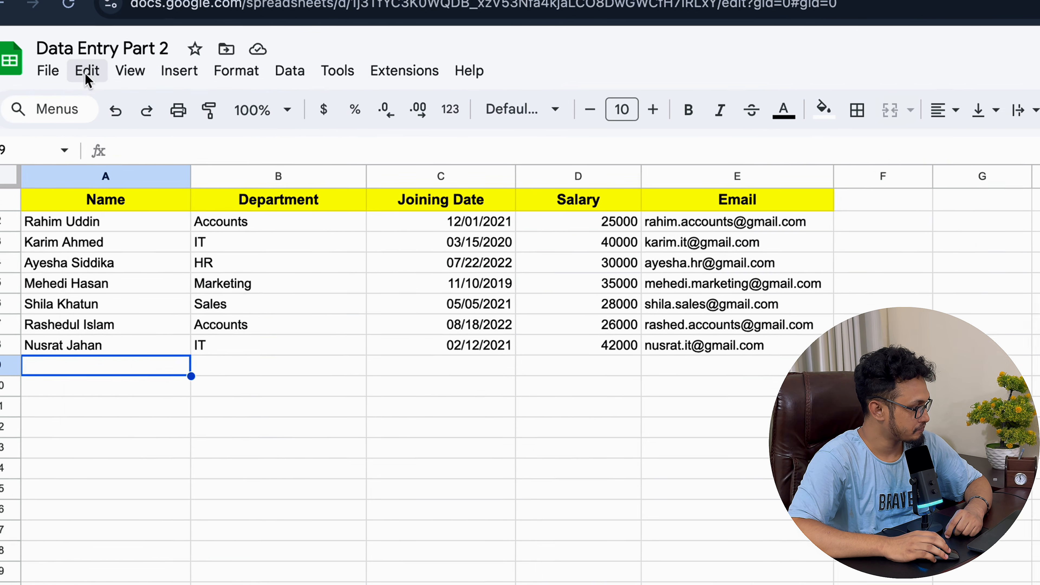
left_click(24, 36)
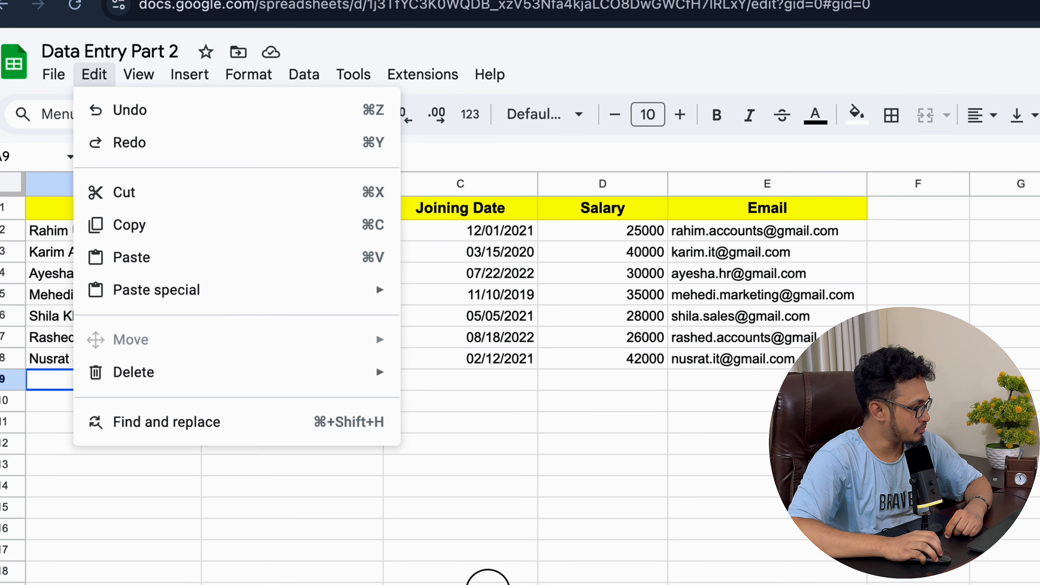
left_click(488, 577)
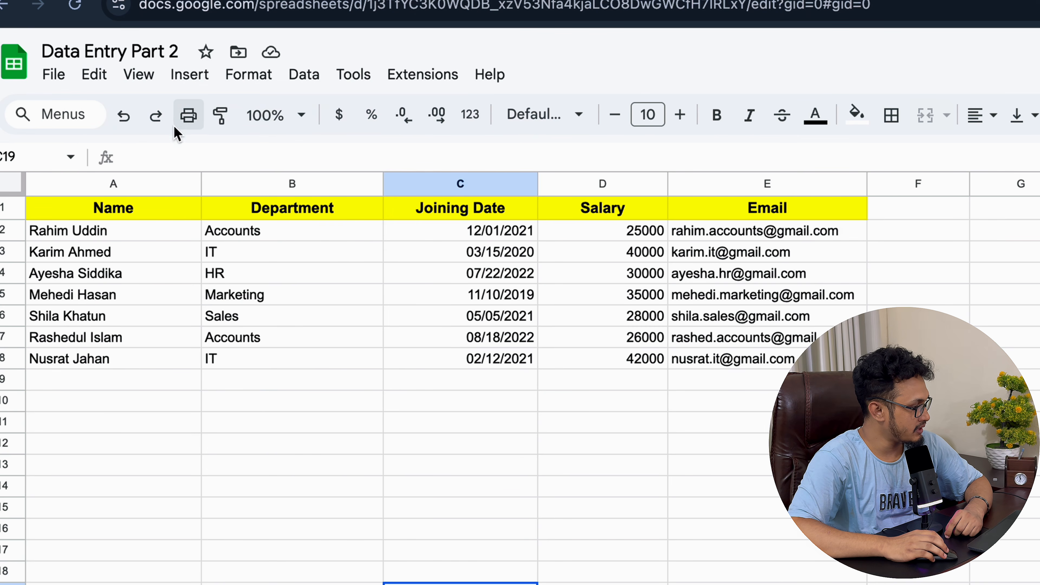
left_click(257, 233)
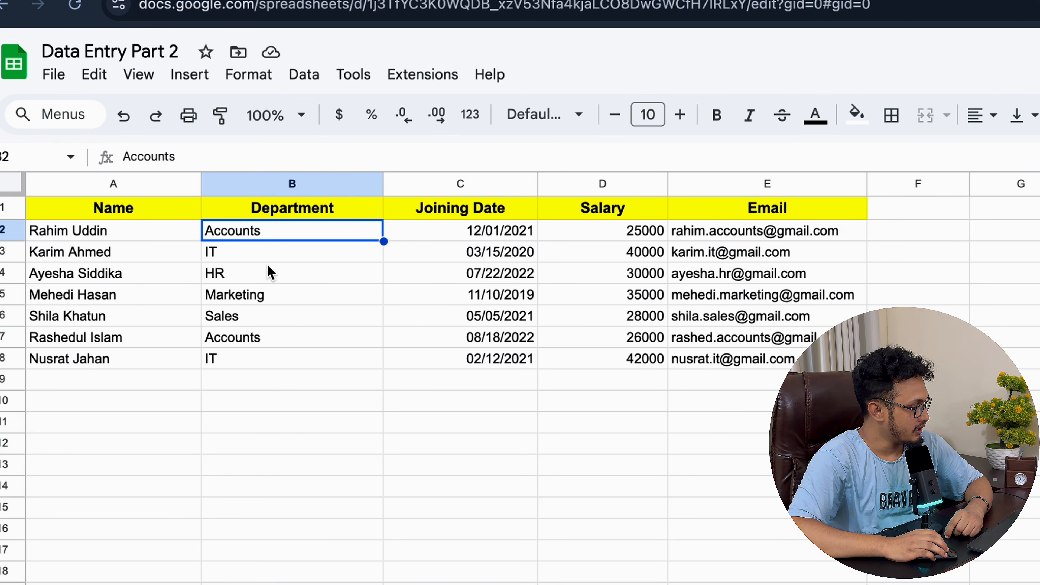
right_click(274, 229)
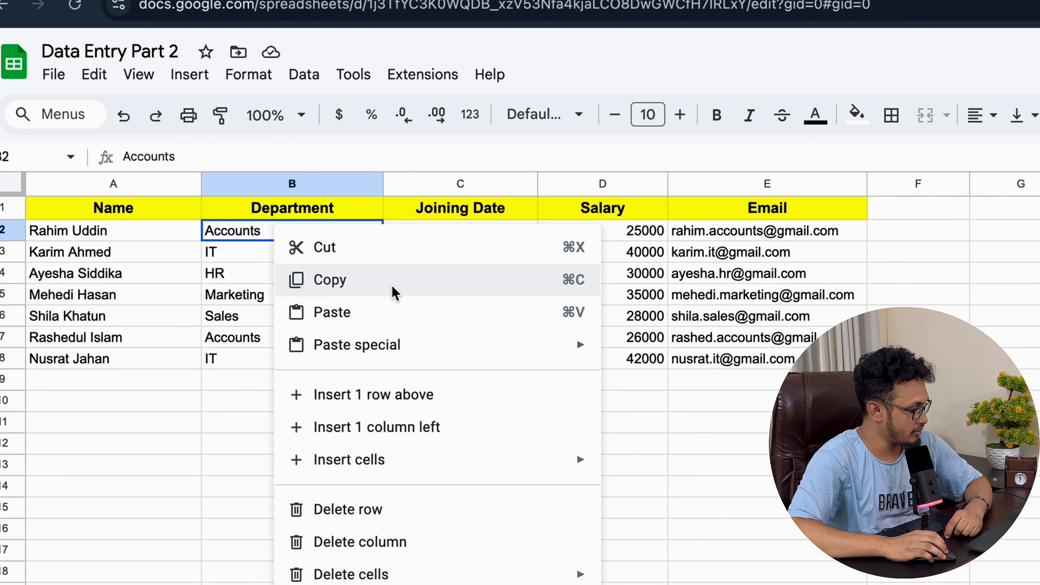
left_click(210, 251)
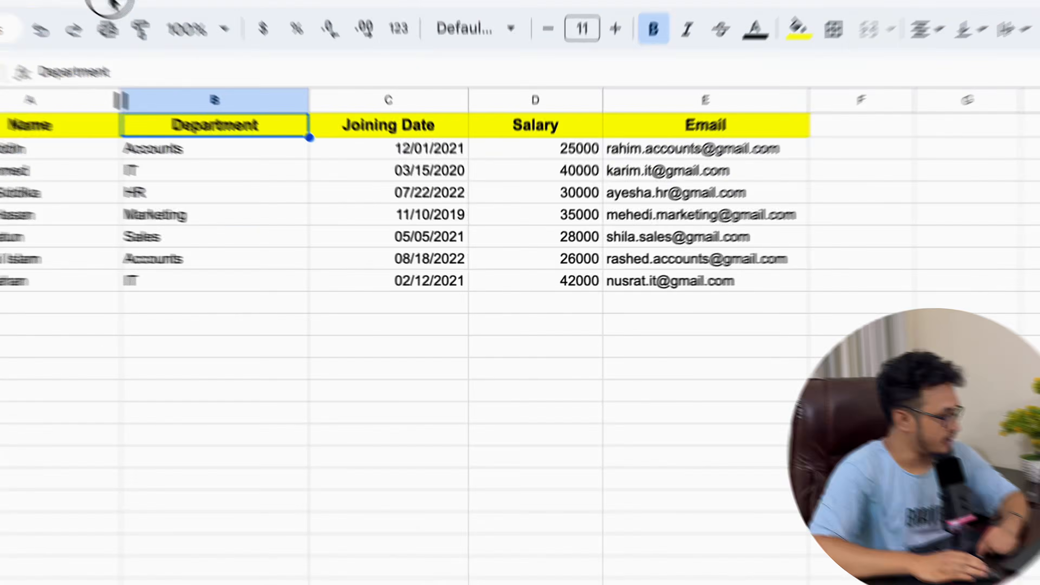
left_click(110, 3)
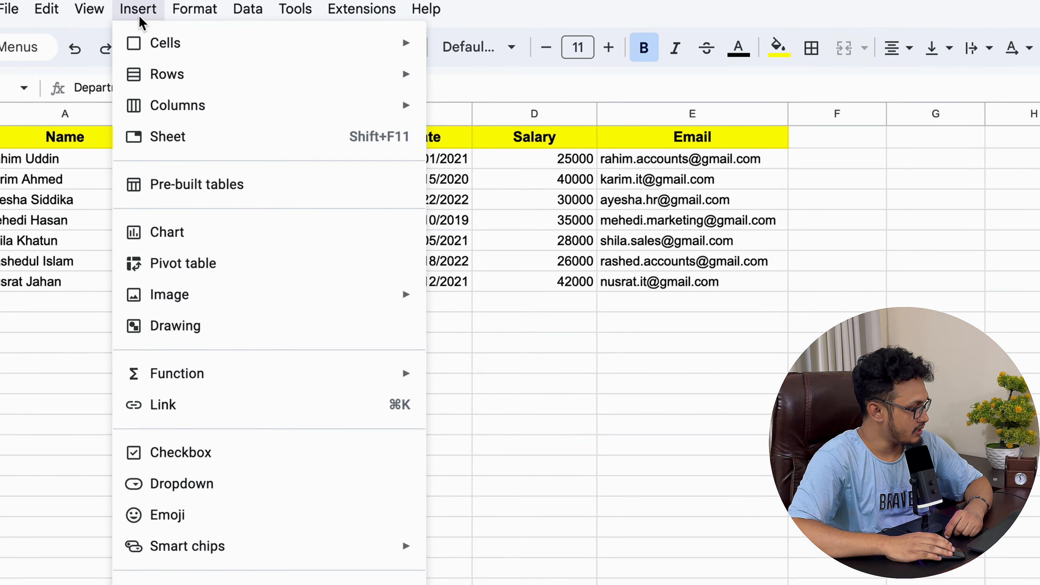
mouse_move(243, 92)
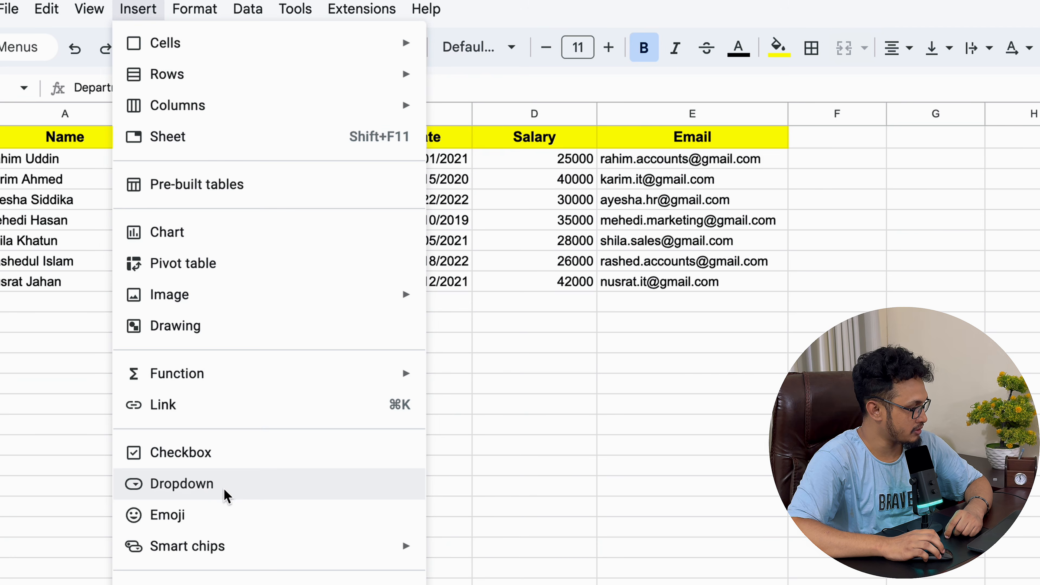
left_click(530, 371)
left_click(221, 115)
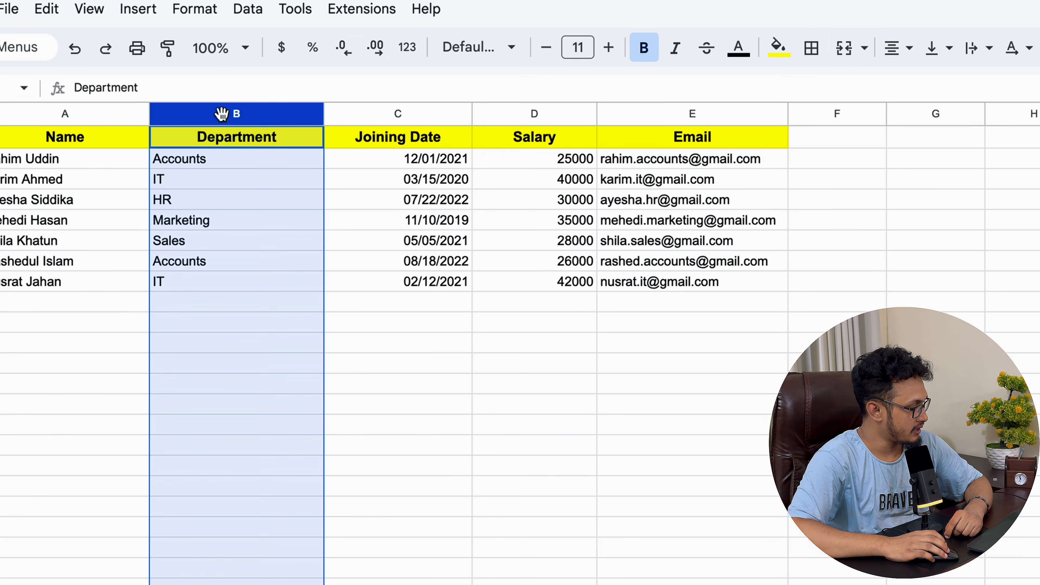
right_click(234, 120)
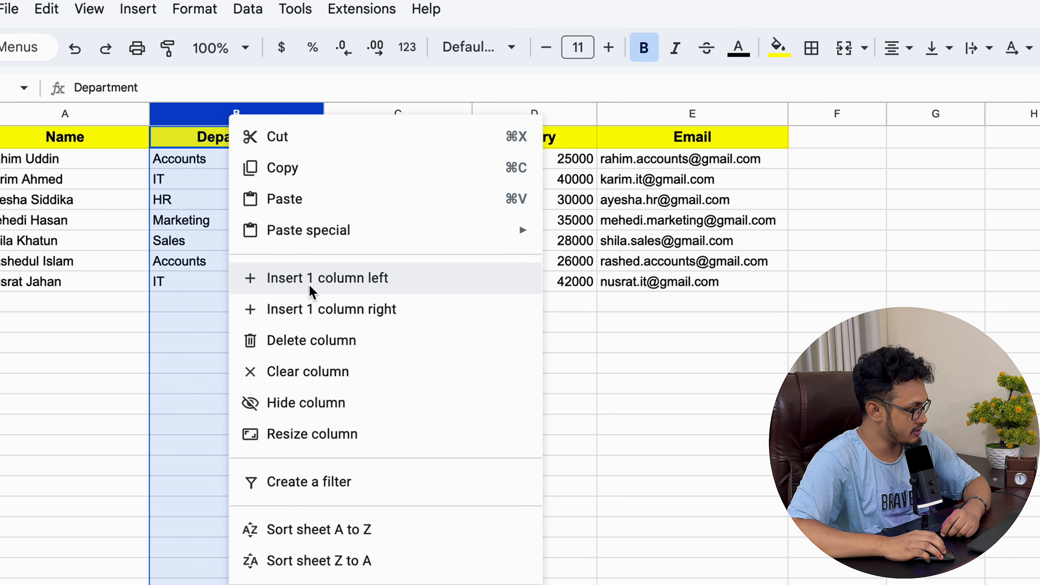
left_click(335, 290)
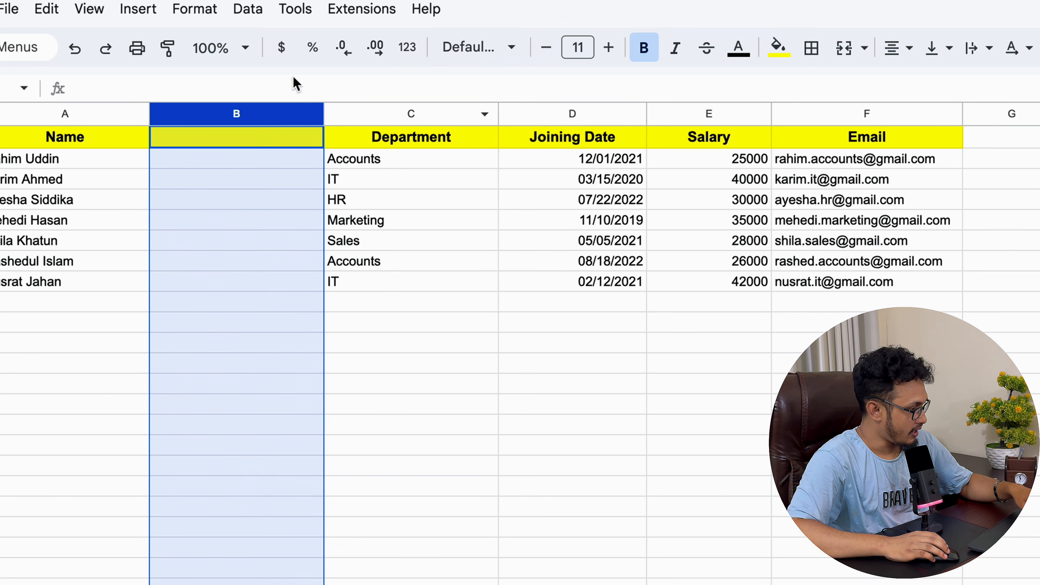
left_click(72, 54)
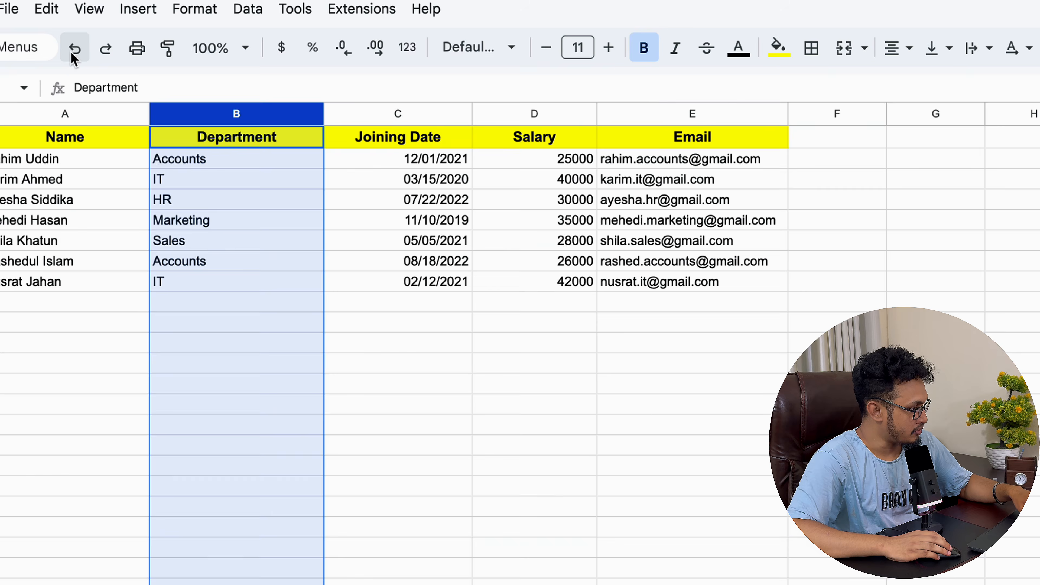
right_click(221, 120)
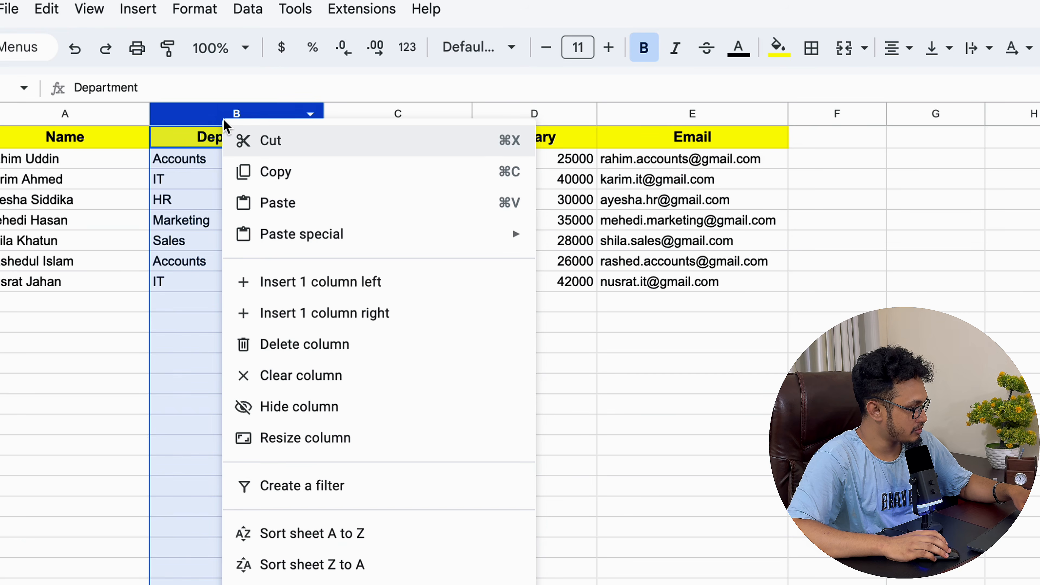
left_click(342, 322)
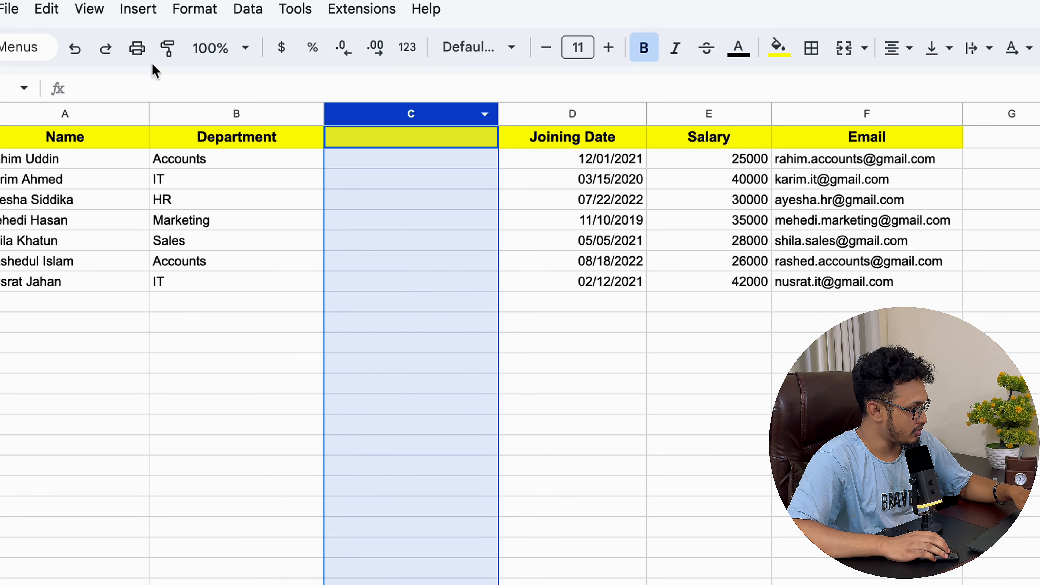
left_click(75, 48)
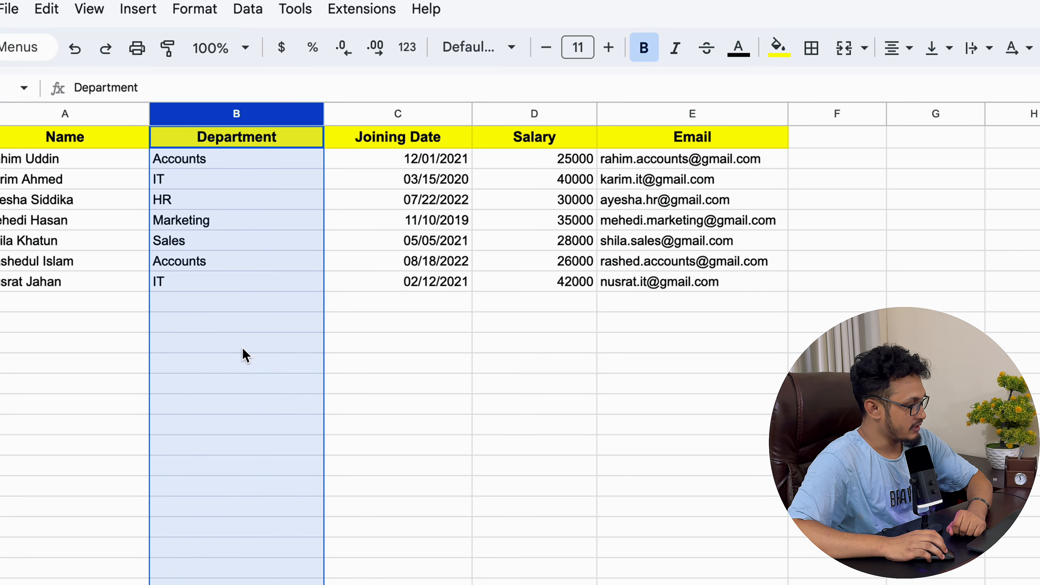
left_click(226, 321)
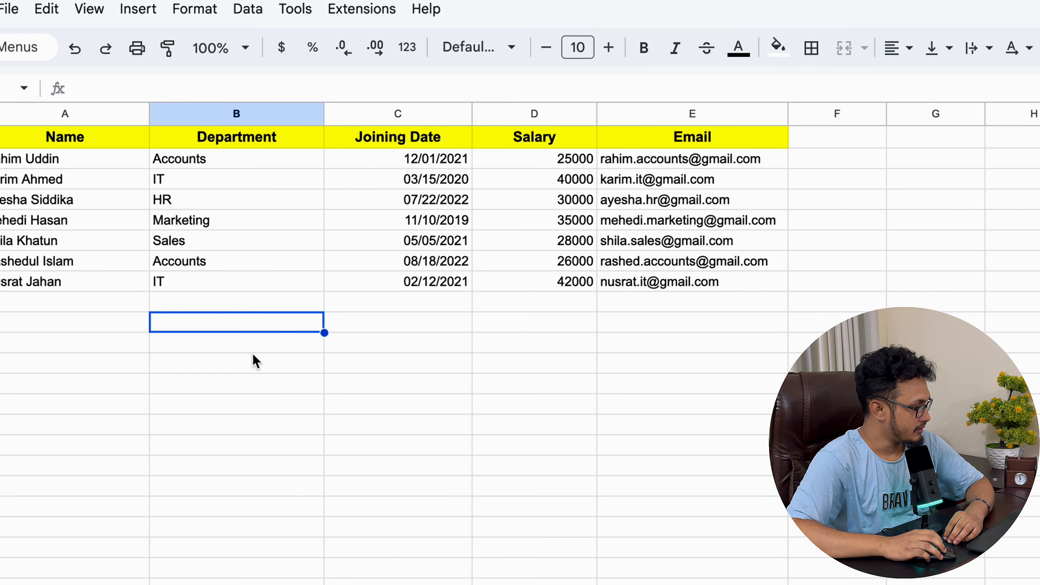
Step: Insert one empty row above row 3 via the row's context menu
left_click(23, 182)
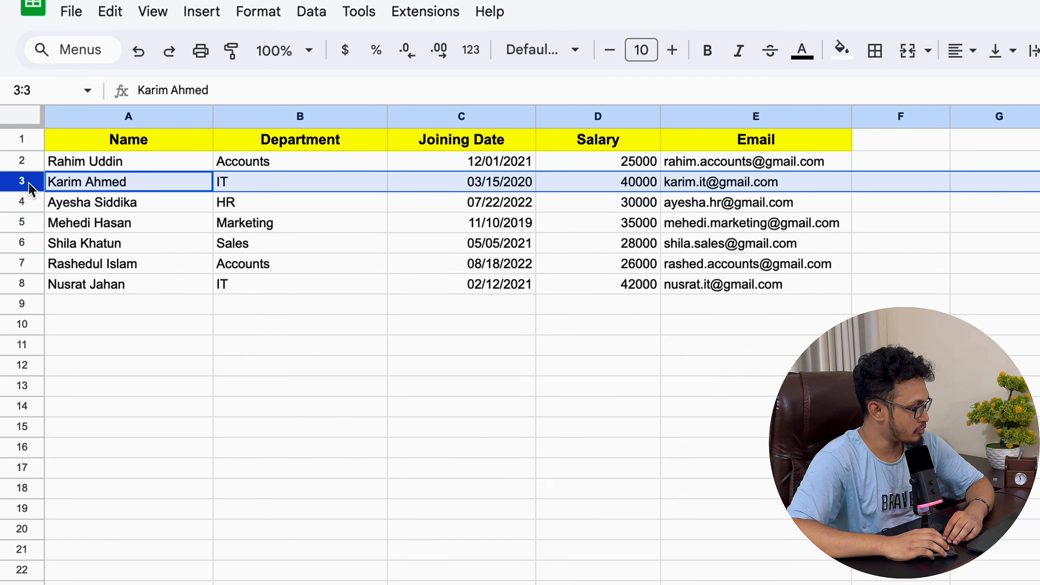
right_click(31, 187)
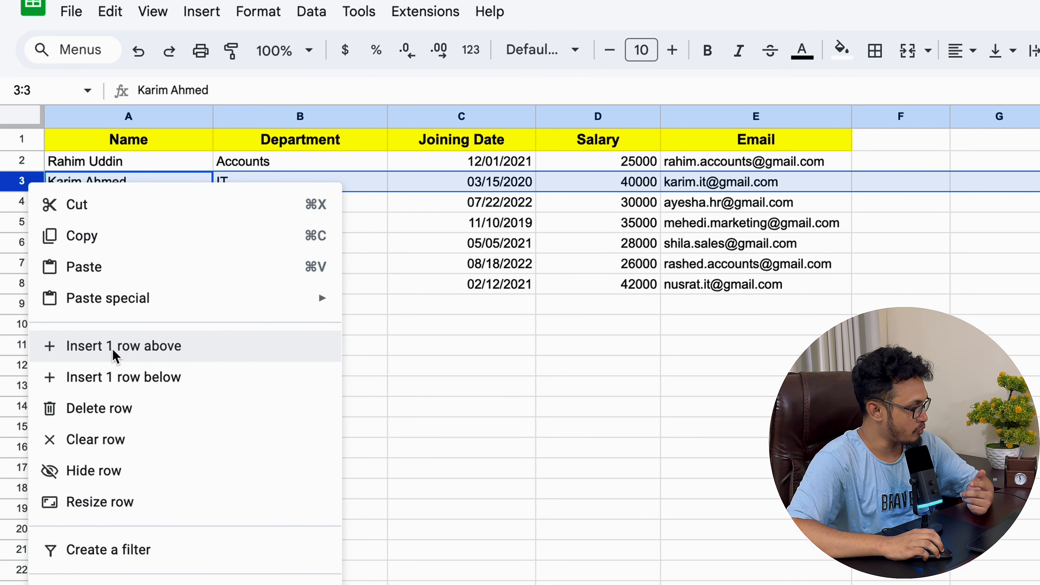
left_click(116, 355)
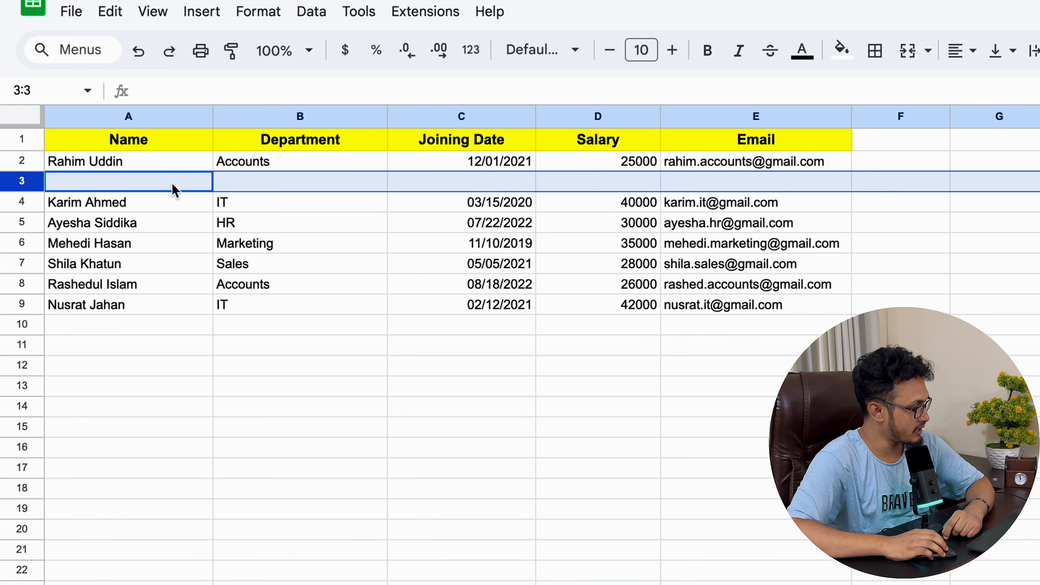
left_click(120, 178)
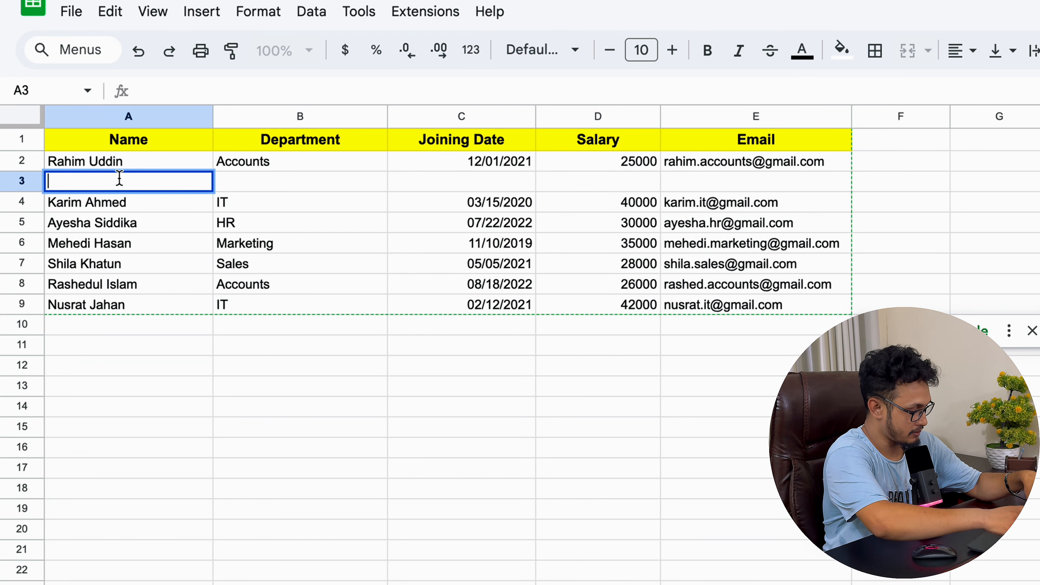
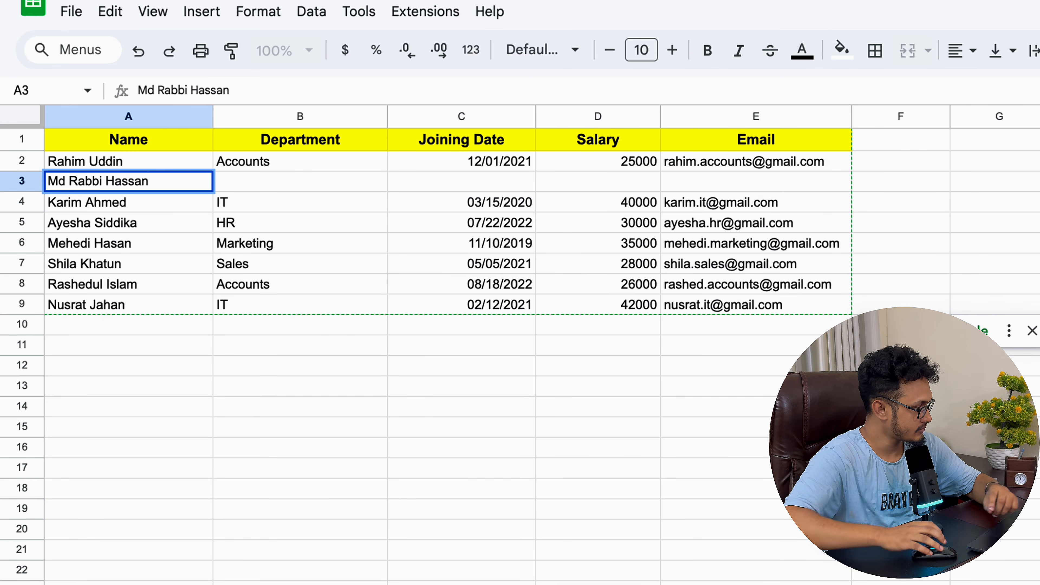
left_click(118, 292)
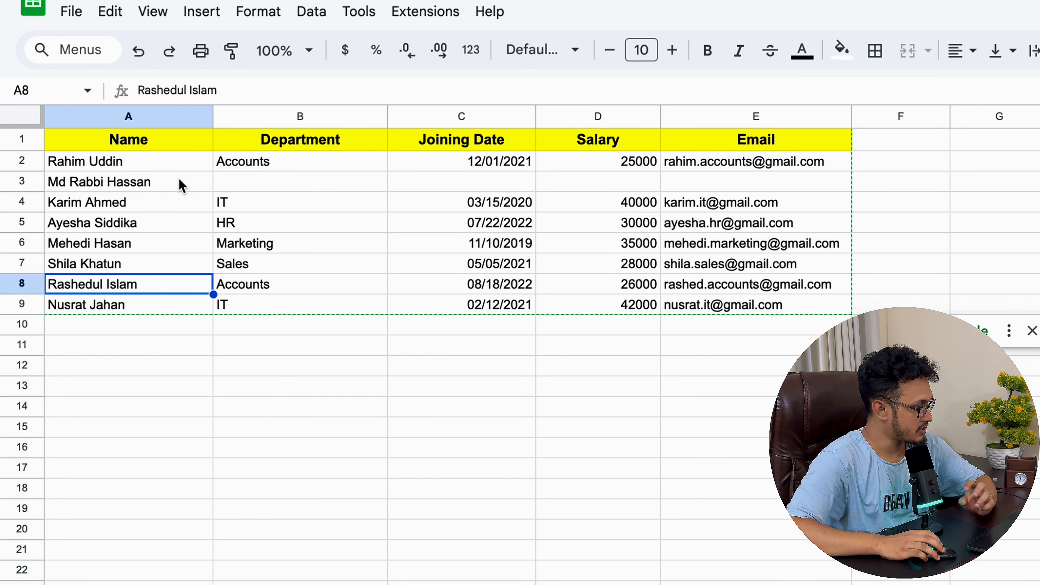
left_click(159, 188)
left_click(291, 186)
left_click(458, 186)
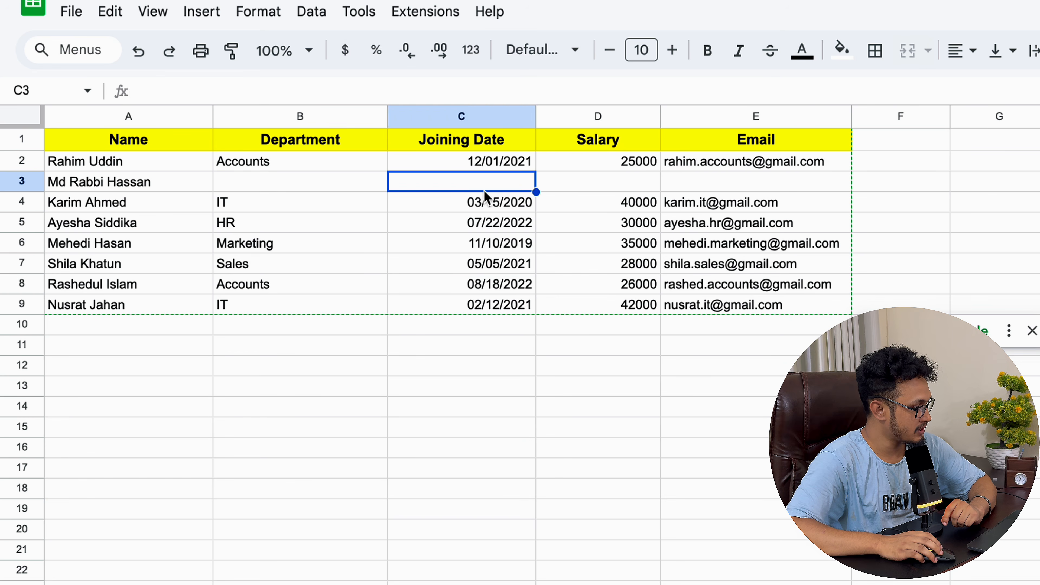
left_click(601, 186)
left_click(726, 189)
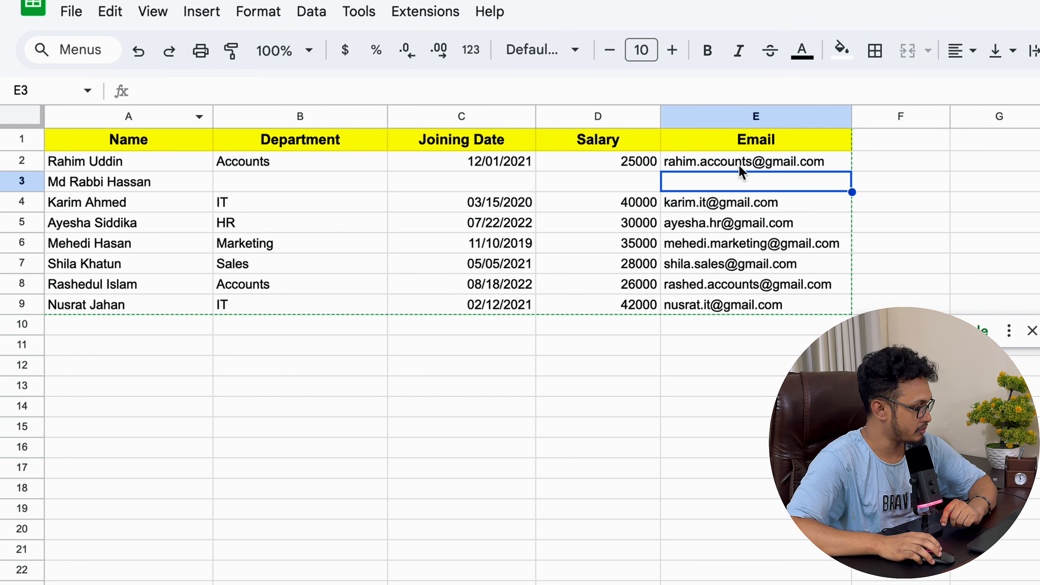
left_click(311, 186)
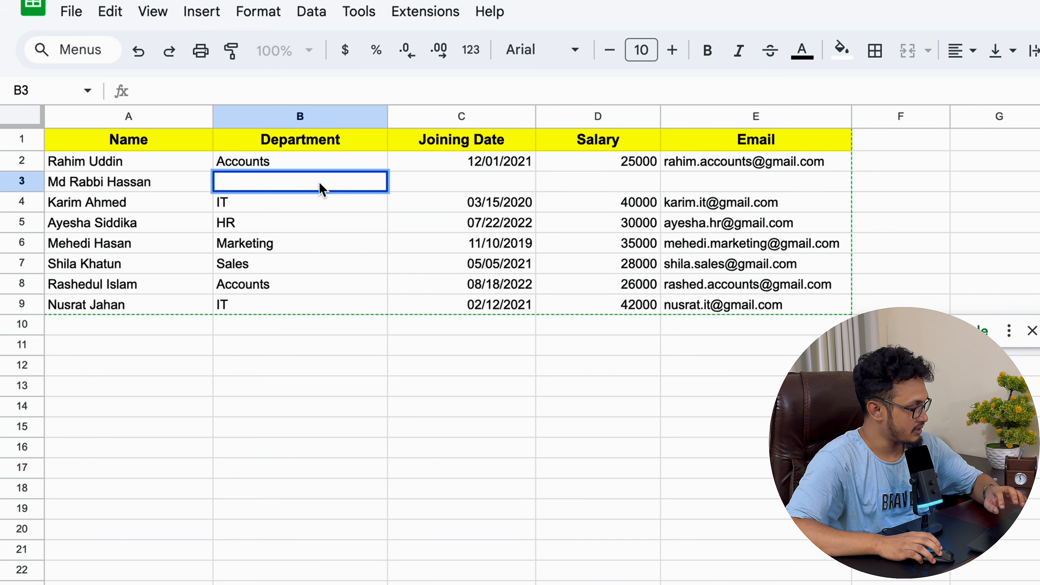
left_click(310, 229)
left_click(139, 186)
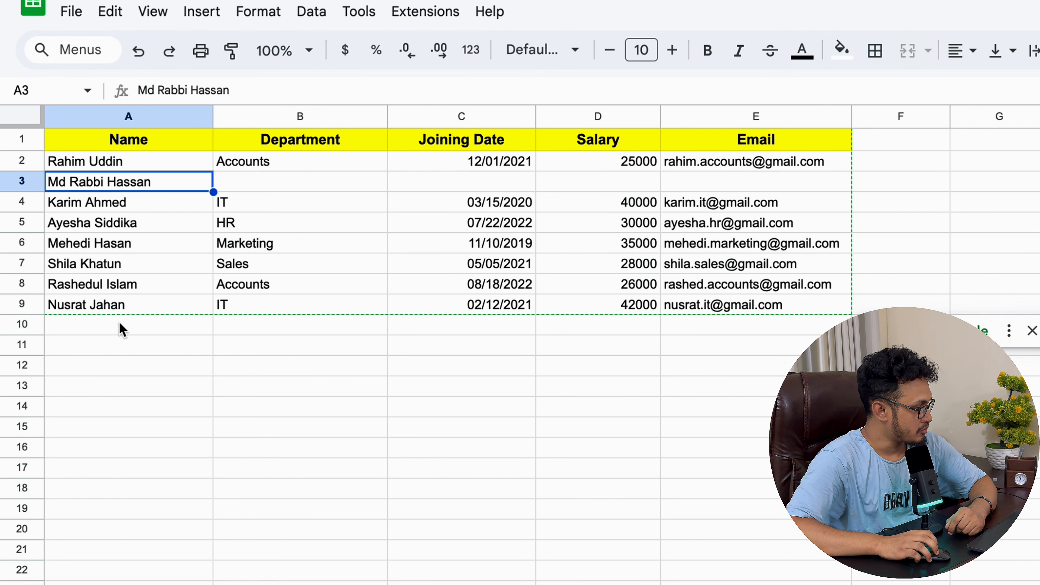
right_click(25, 198)
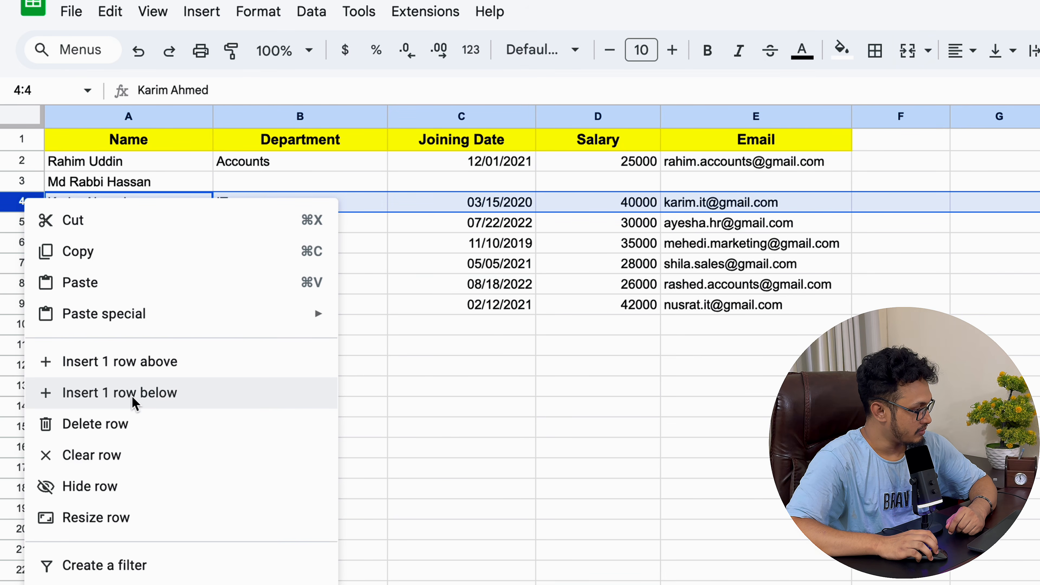
left_click(135, 404)
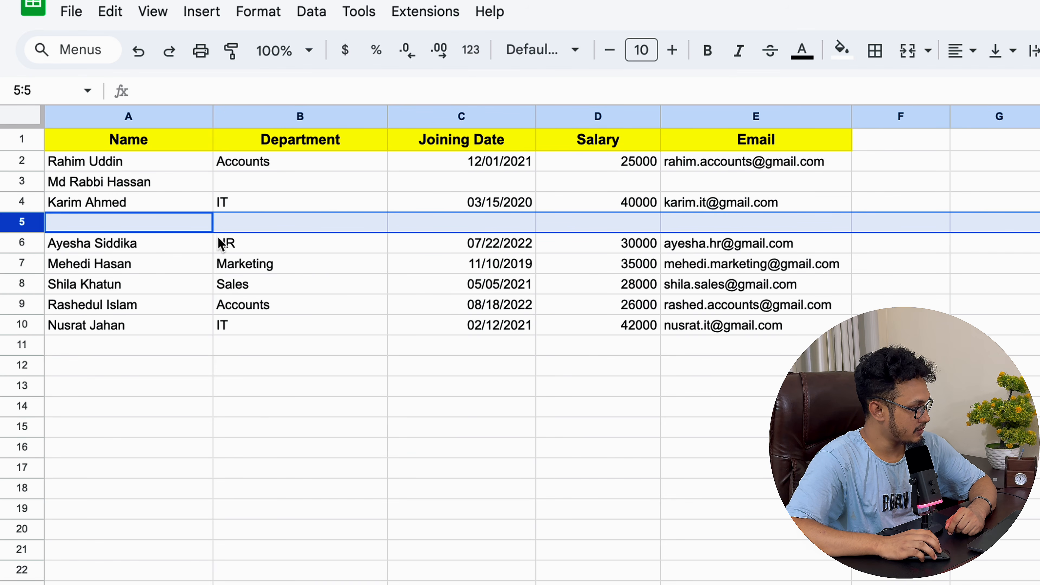
left_click(137, 226)
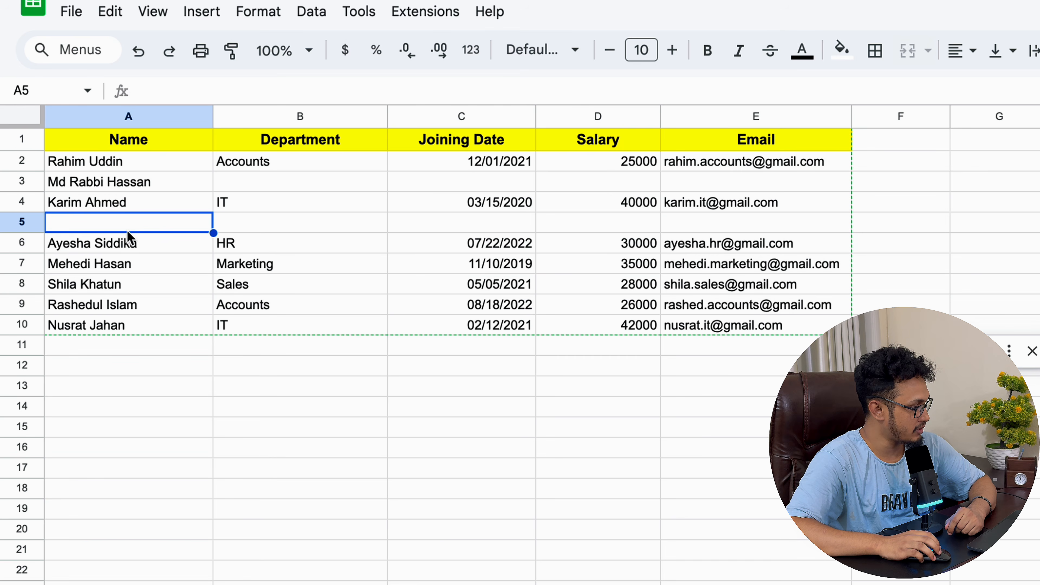
left_click(25, 222)
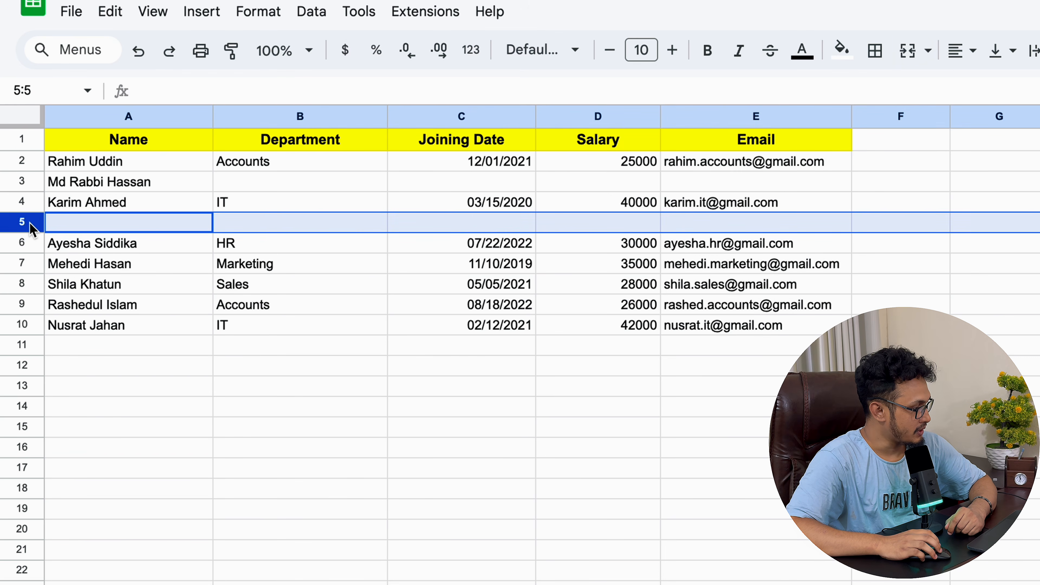
right_click(29, 222)
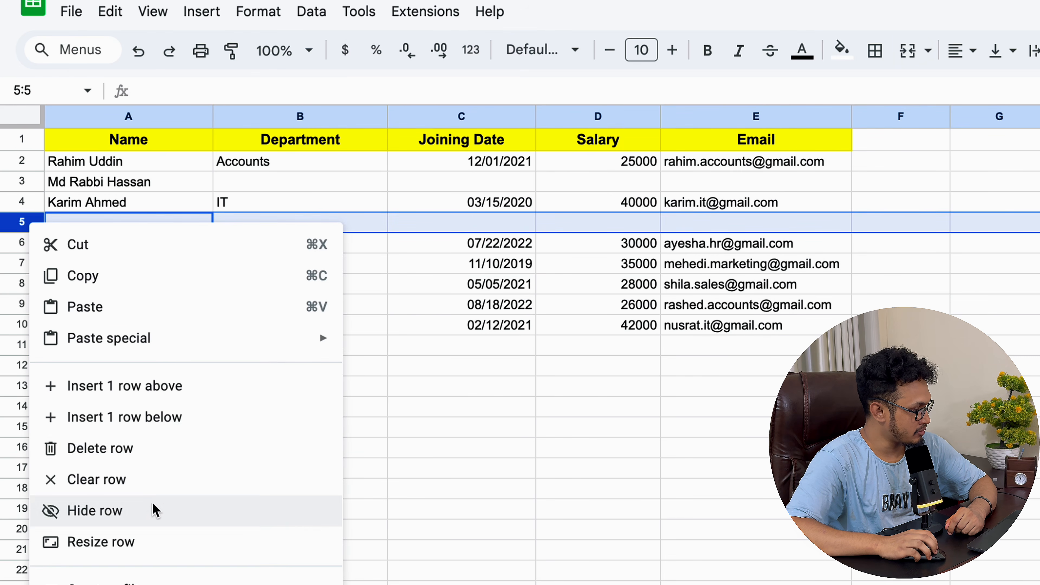
left_click(41, 450)
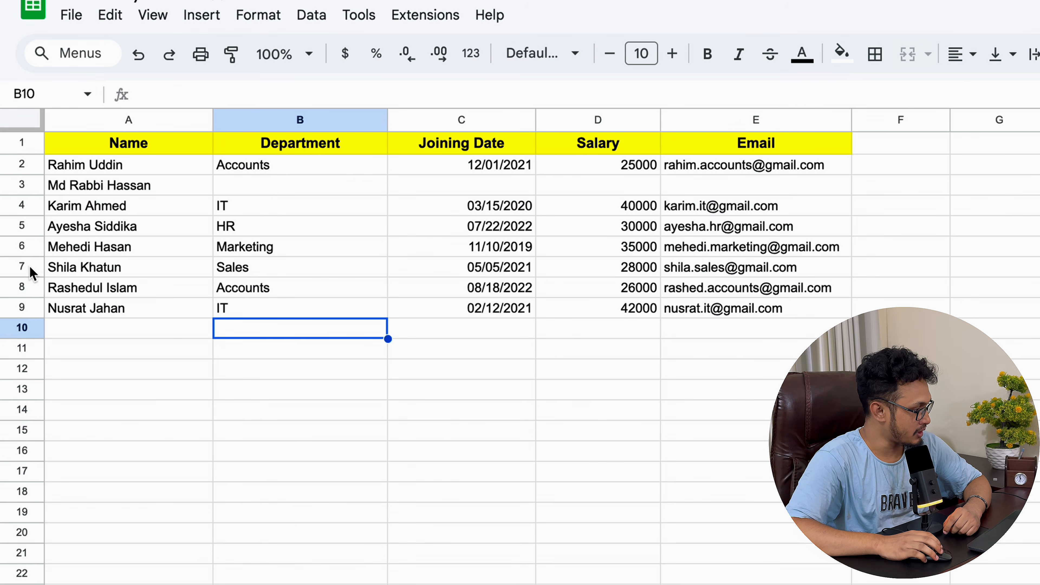
left_click(29, 266)
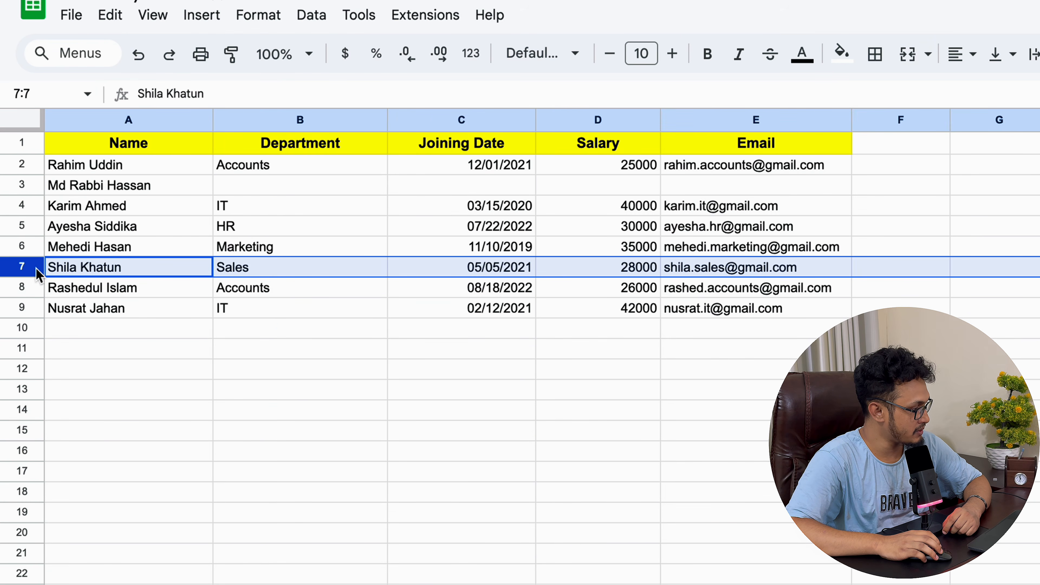
right_click(75, 267)
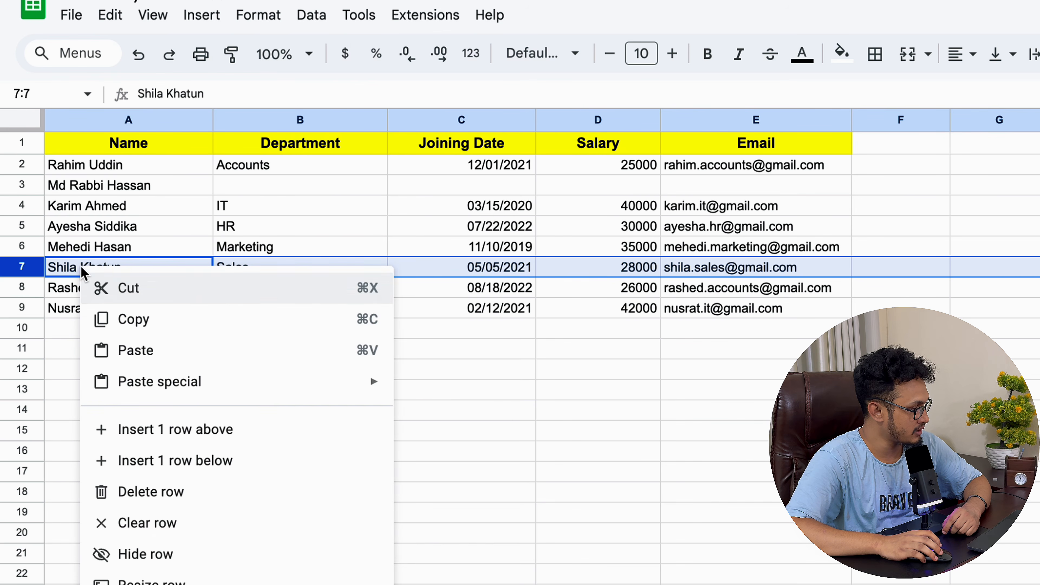
left_click(179, 498)
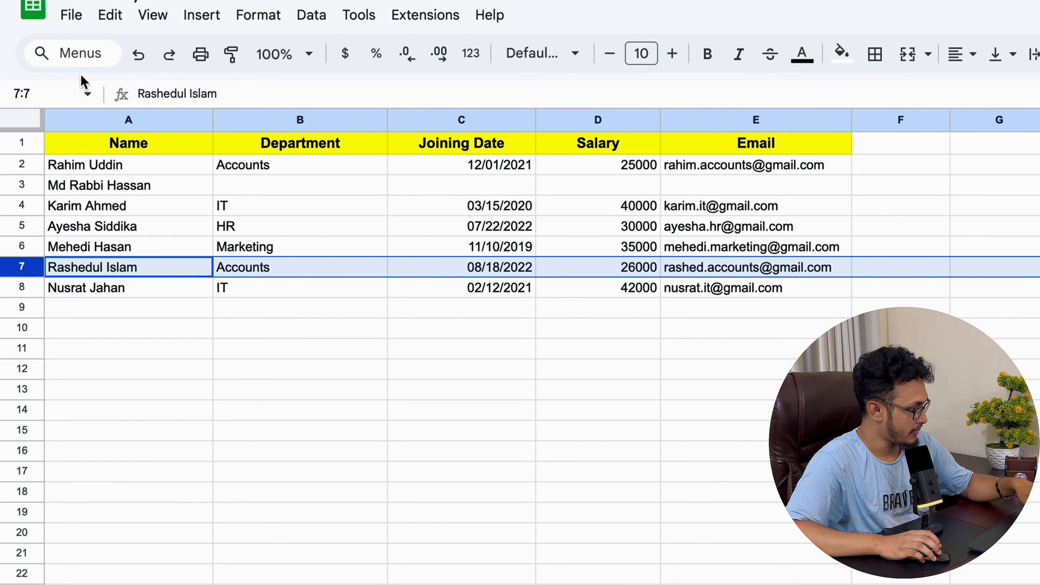
left_click(127, 57)
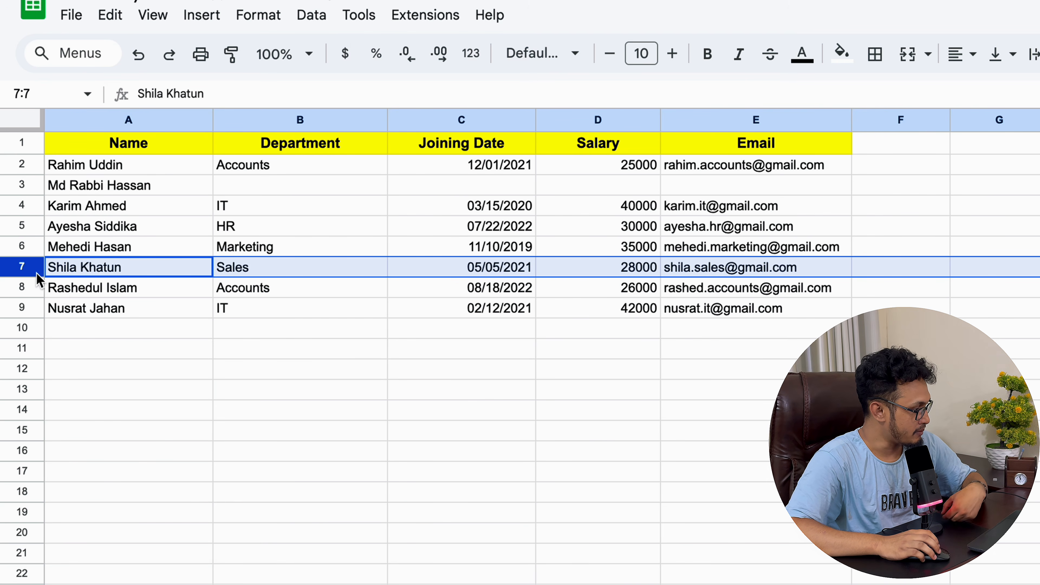
right_click(106, 267)
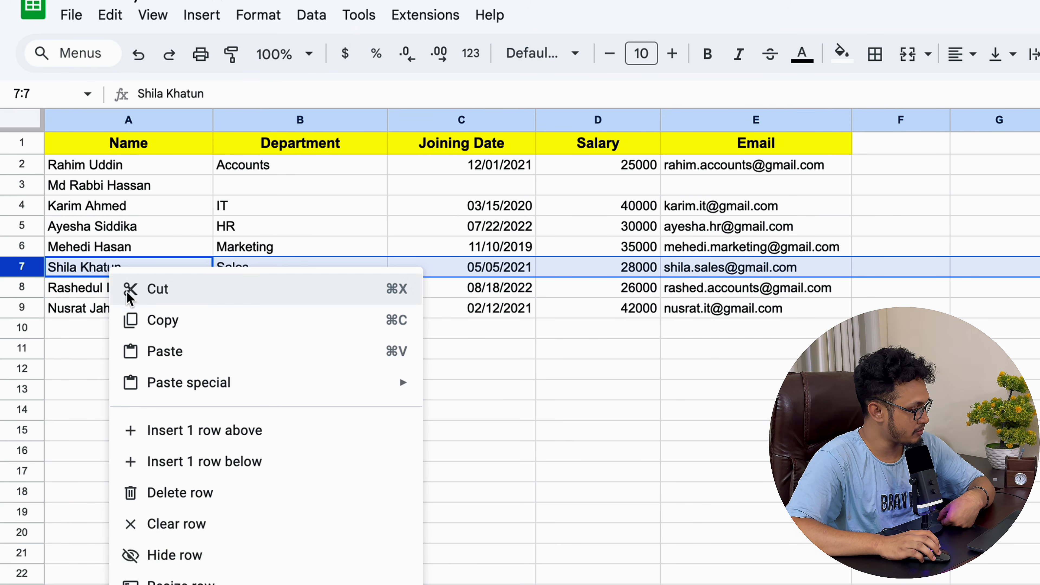
left_click(196, 531)
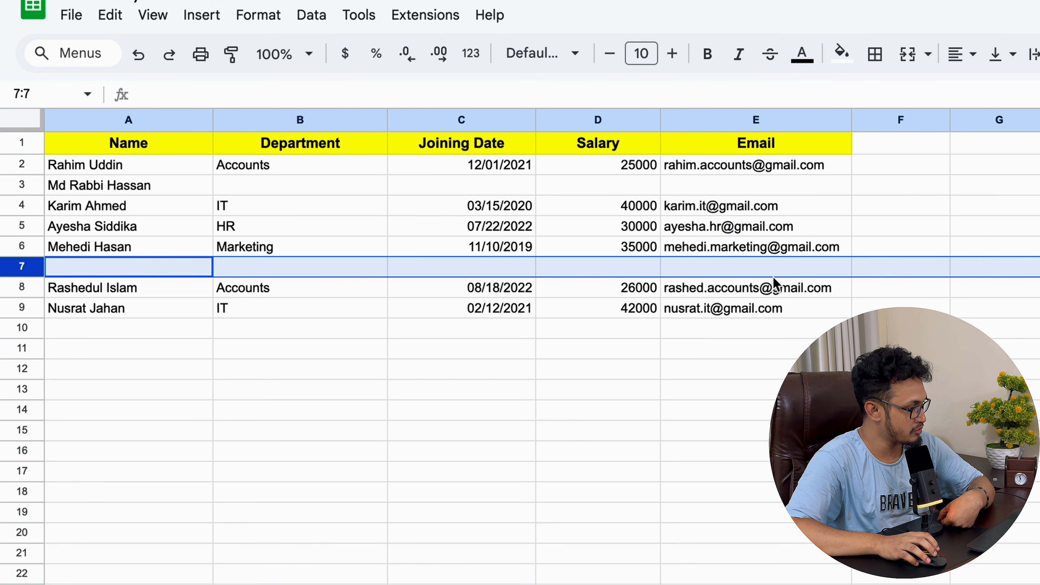
left_click(151, 273)
left_click(22, 266)
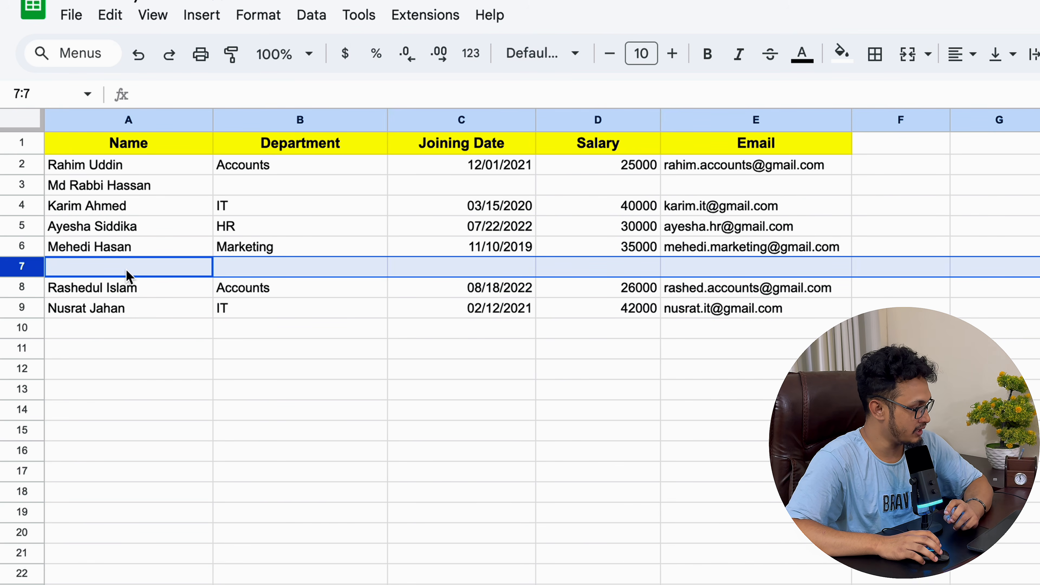
left_click(138, 55)
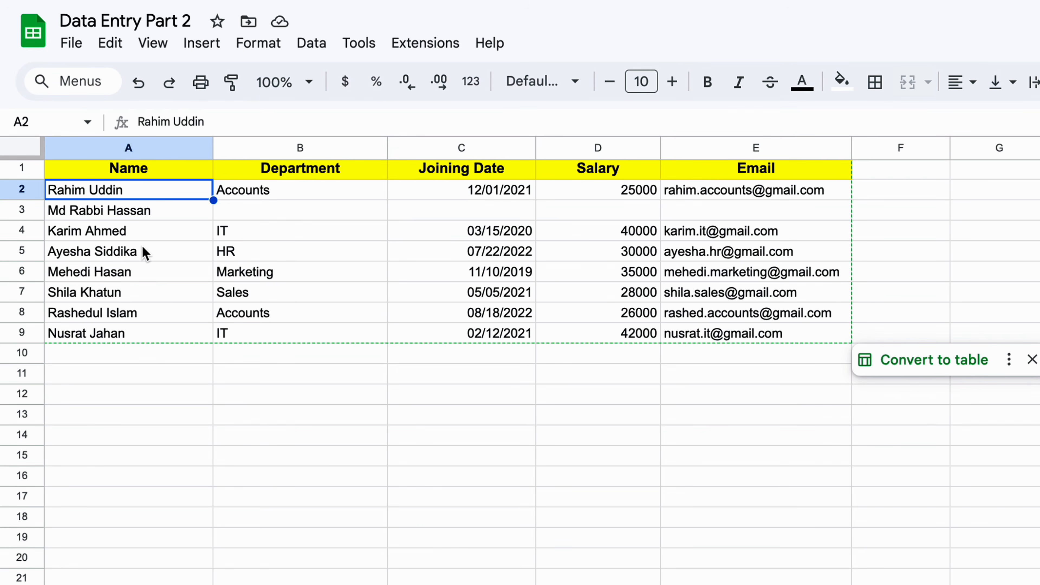
Step: Select the Name column A and bring up the Data menu's Sort sheet options
left_click(150, 147)
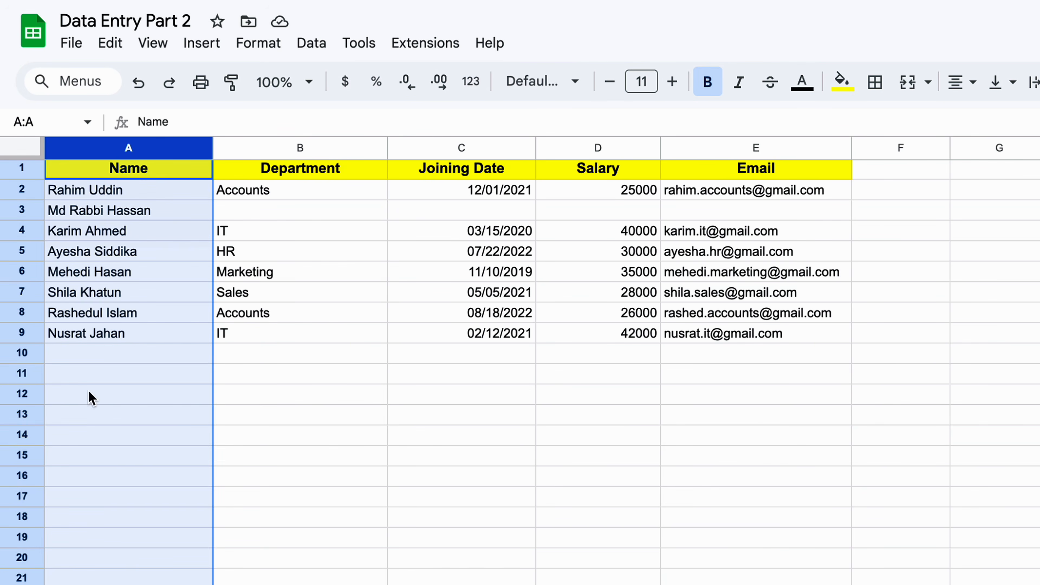
left_click(311, 149)
left_click(449, 148)
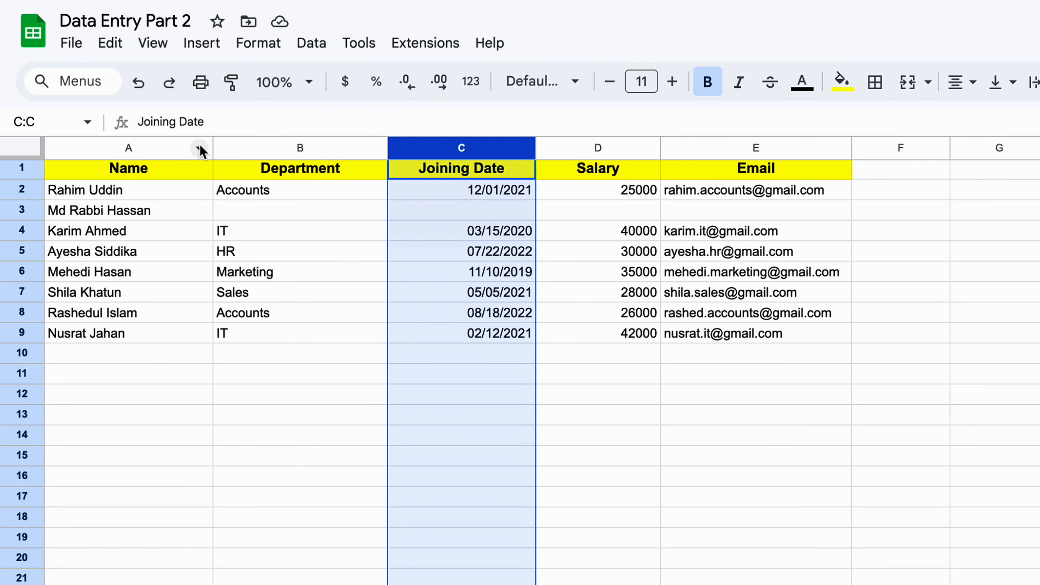
left_click(176, 149)
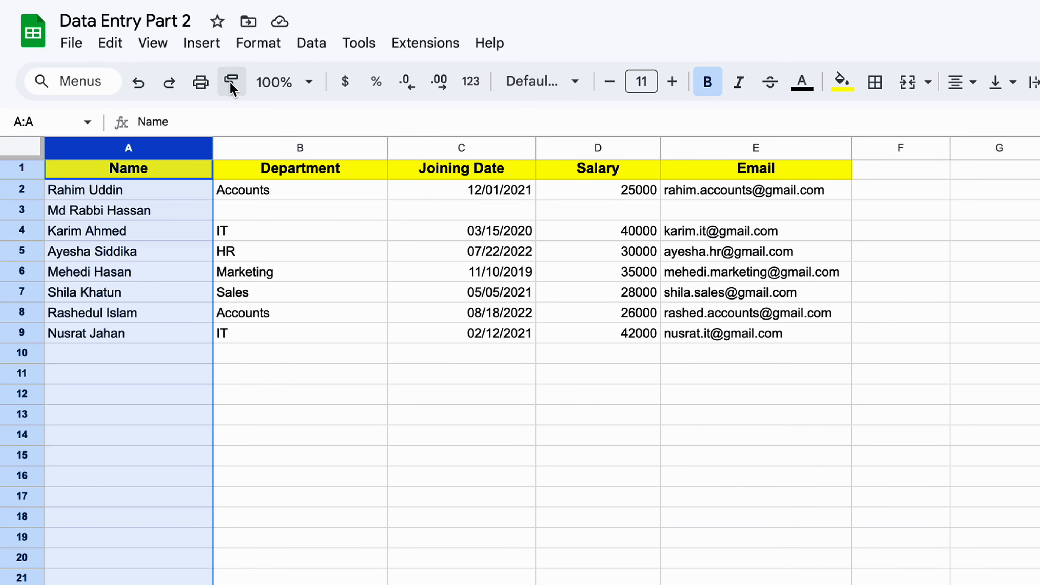
left_click(311, 45)
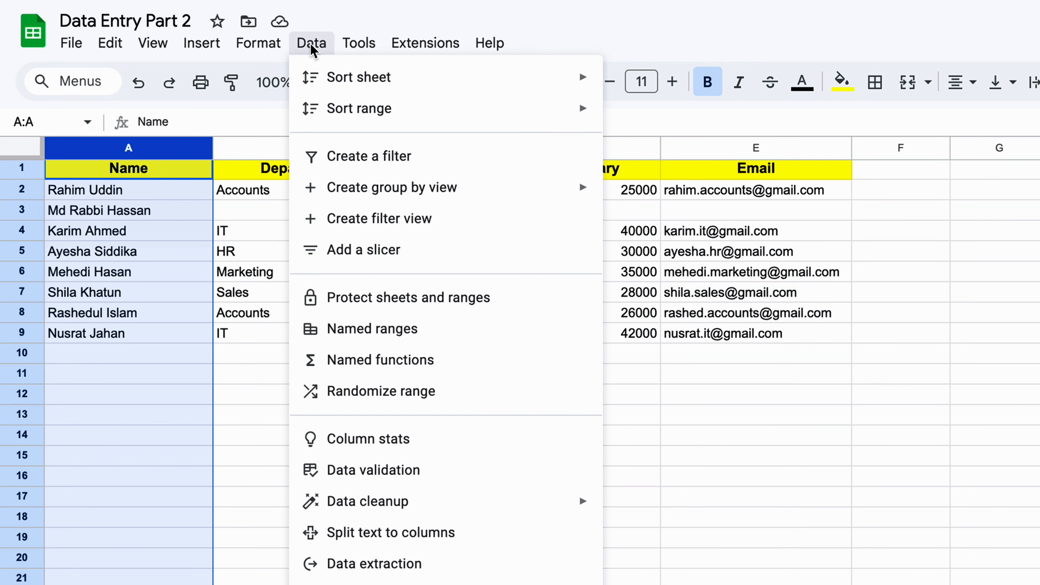
mouse_move(380, 86)
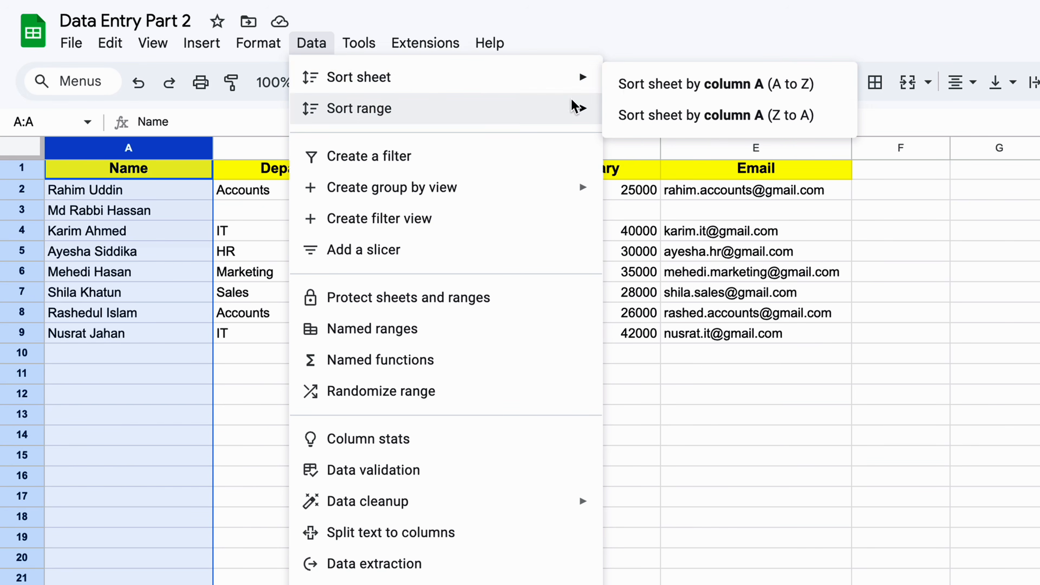
Step: Sort the sheet A to Z by column A, check names in A1–A9, then undo the sort
left_click(789, 86)
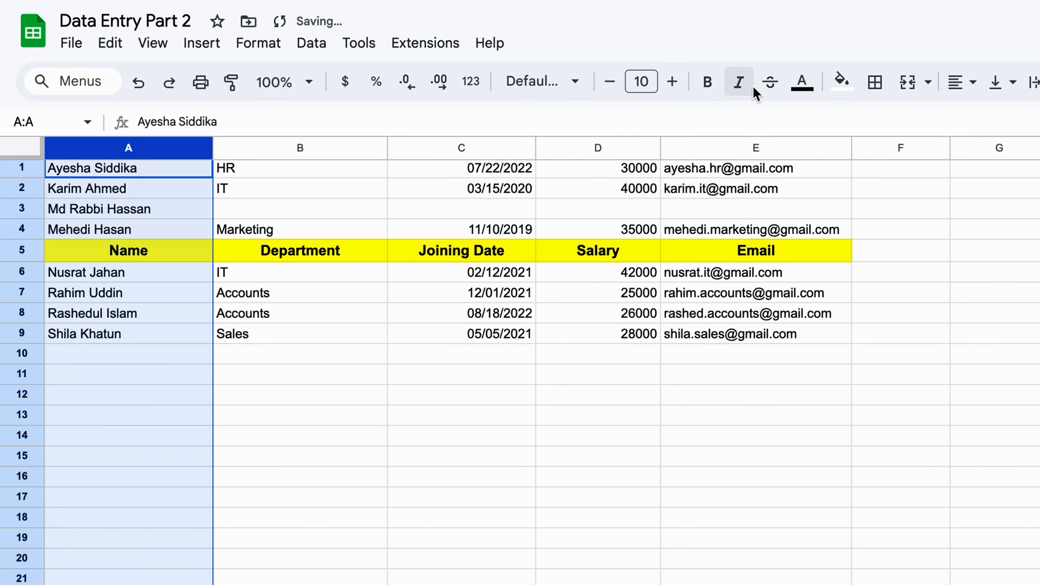
left_click(54, 172)
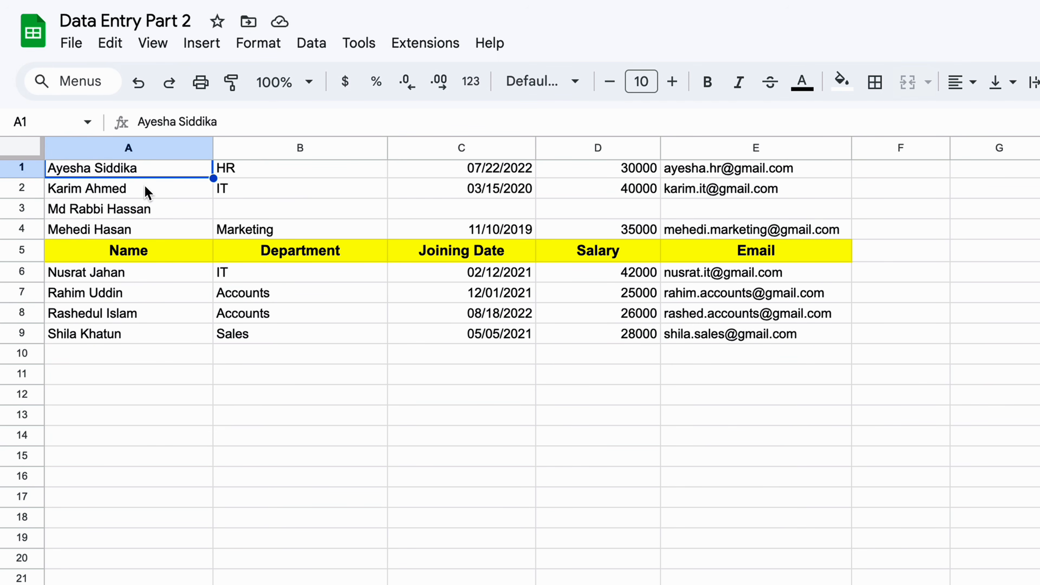
left_click(67, 190)
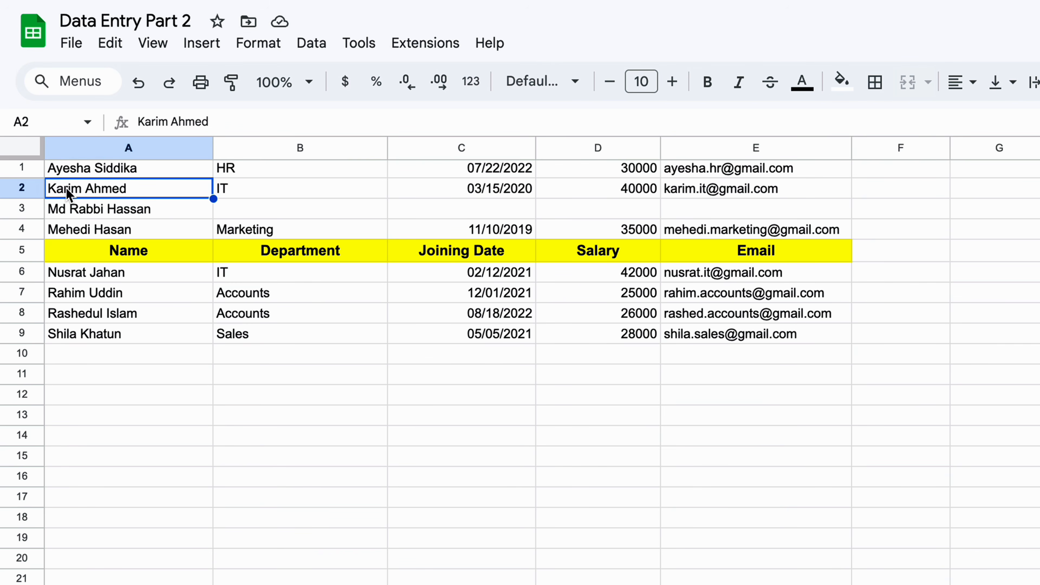
left_click(58, 209)
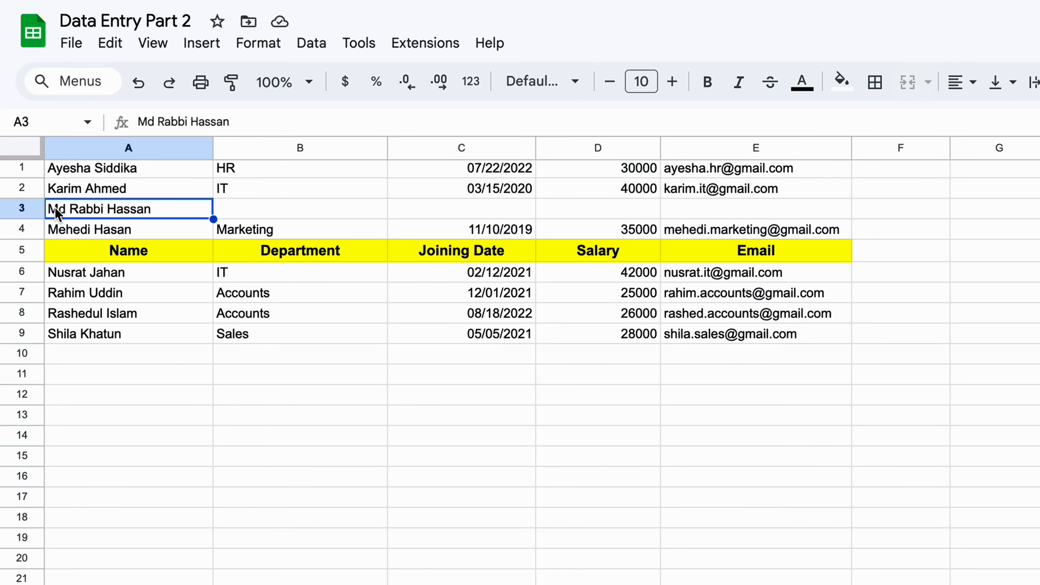
left_click(57, 236)
left_click(82, 258)
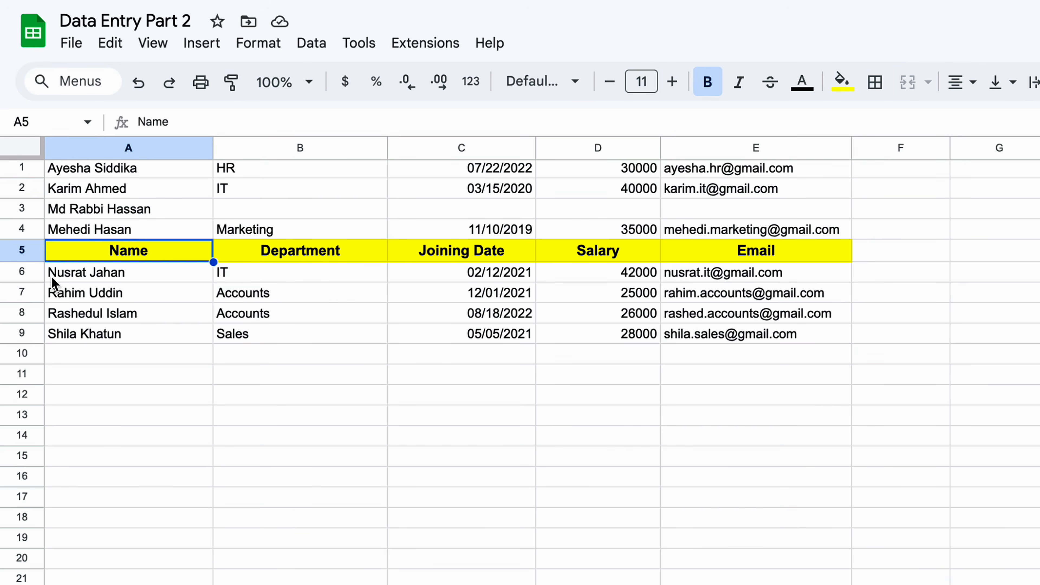
left_click(58, 298)
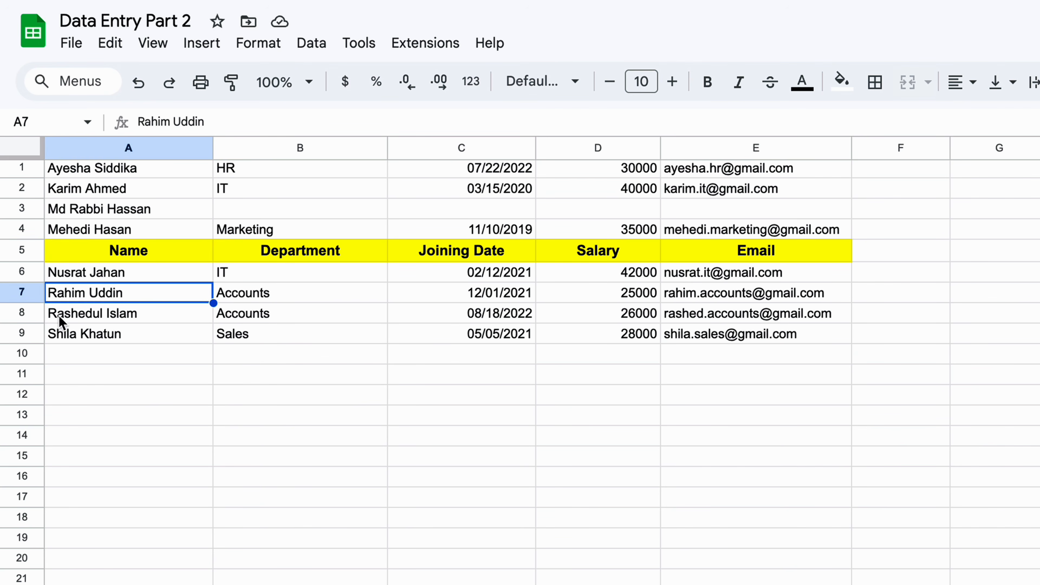
left_click(58, 332)
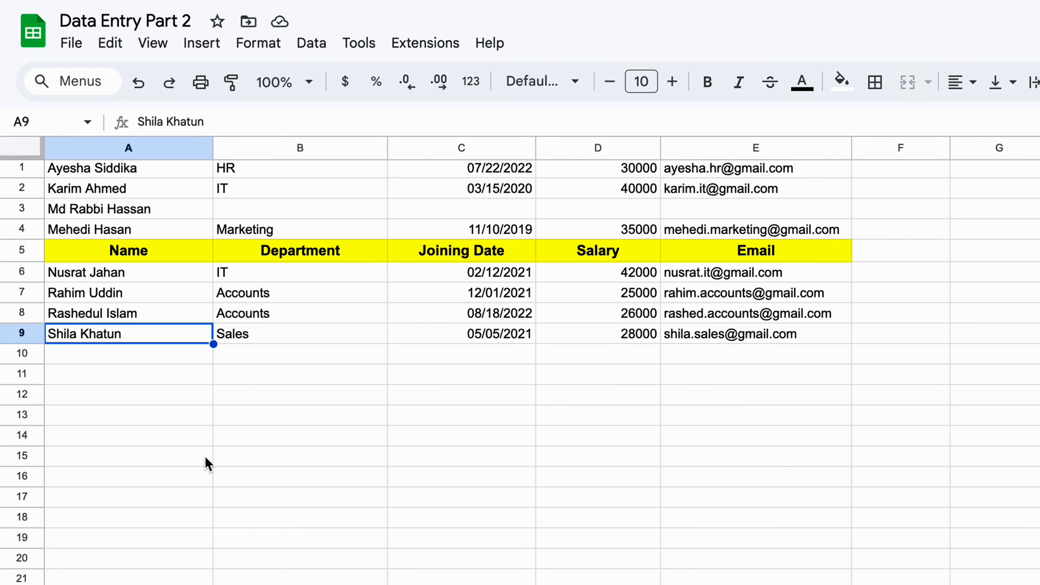
left_click(138, 83)
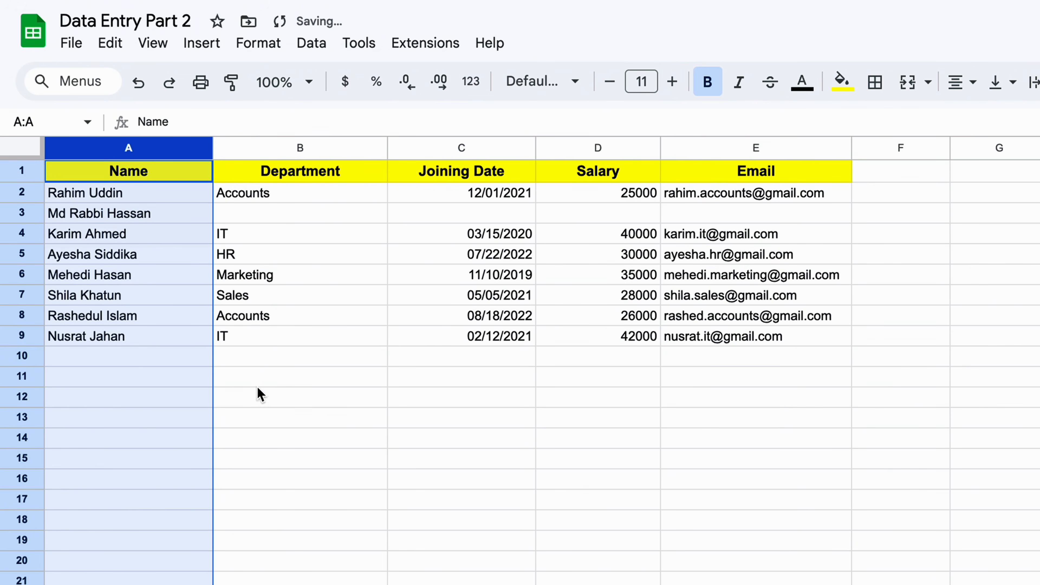
left_click(597, 147)
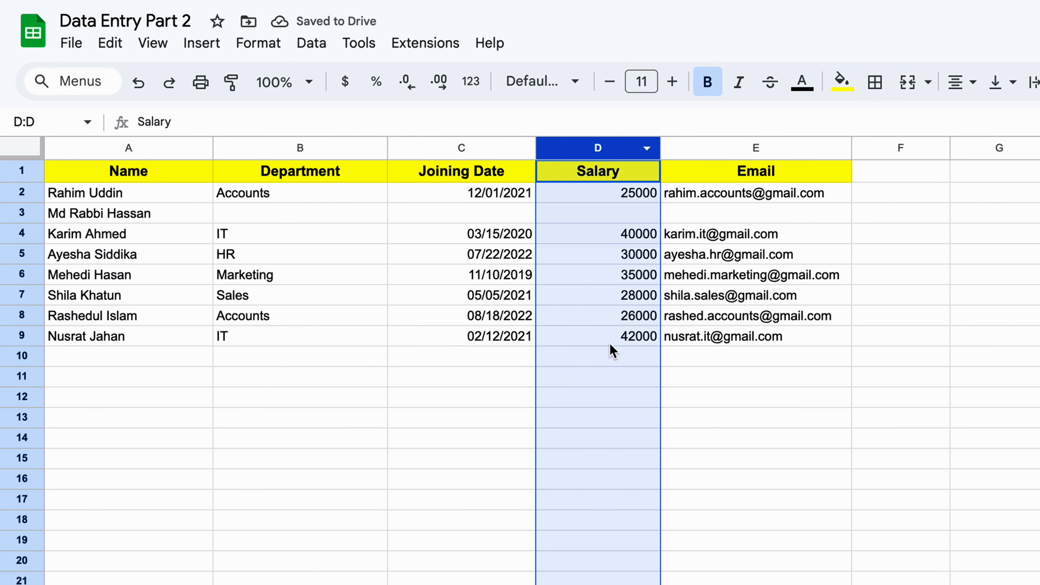
left_click(314, 46)
mouse_move(530, 86)
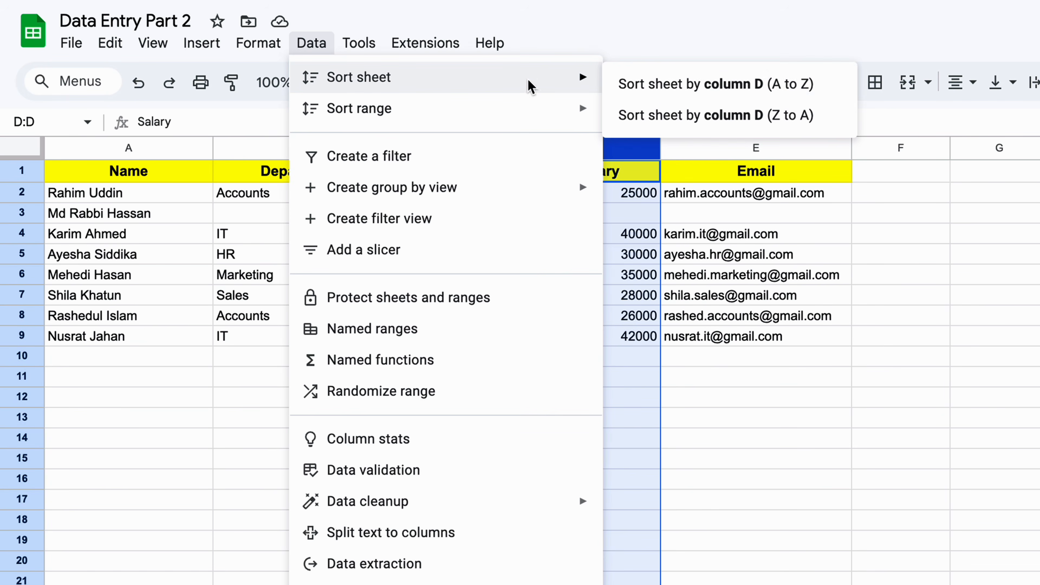
left_click(732, 91)
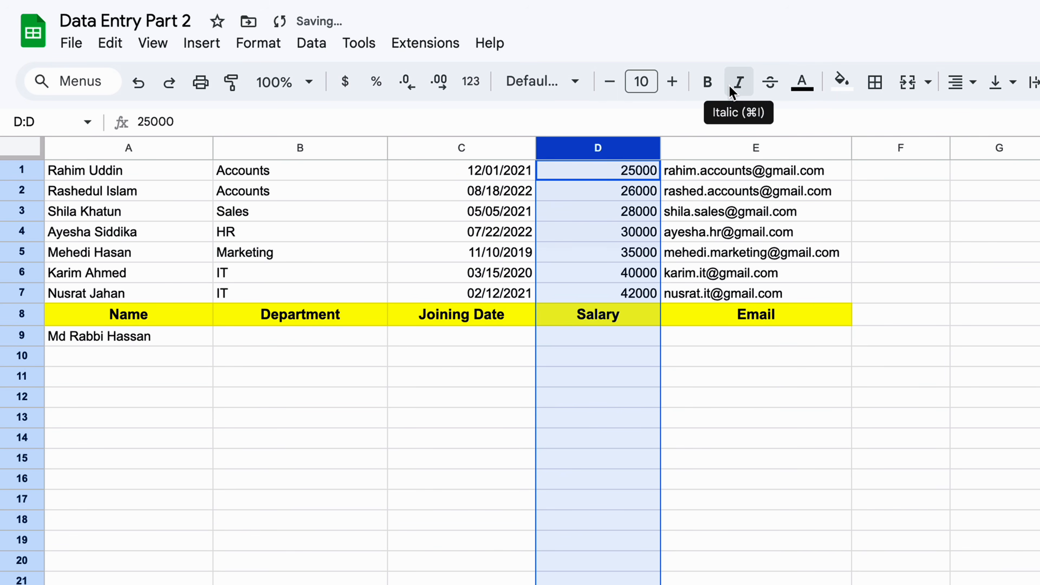
left_click(624, 175)
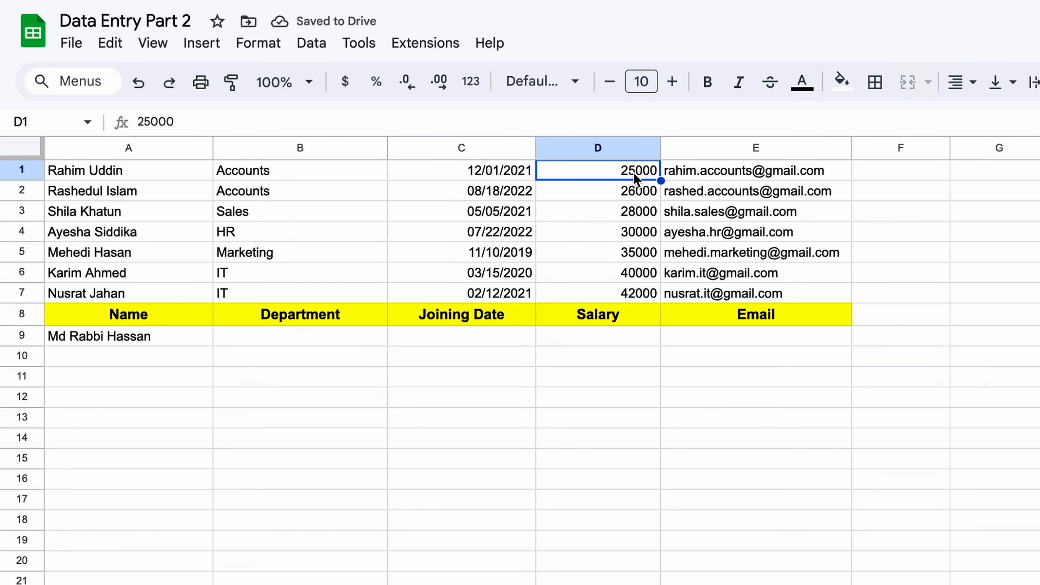
left_click(634, 193)
left_click(631, 214)
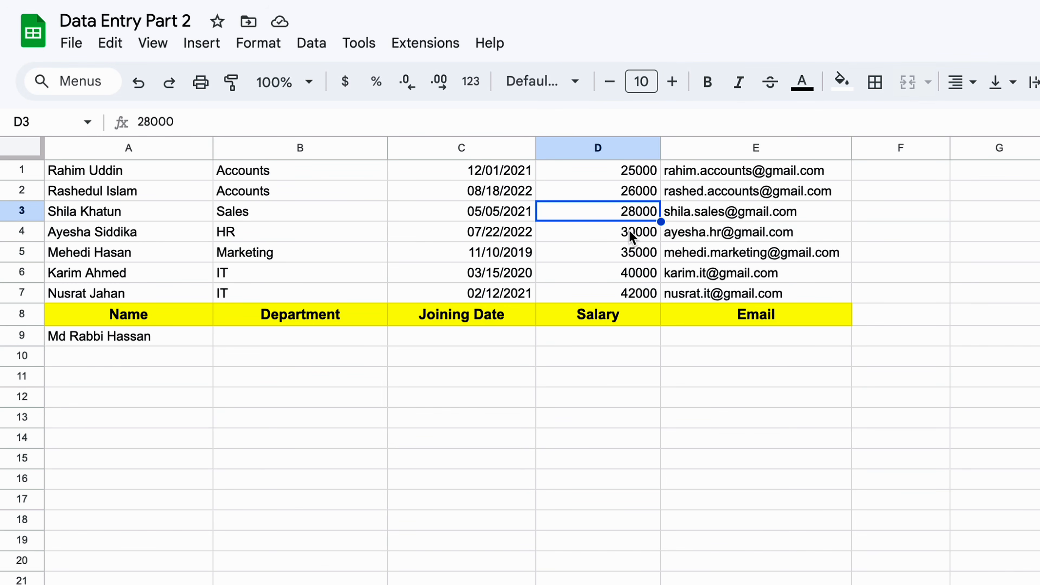
left_click(630, 234)
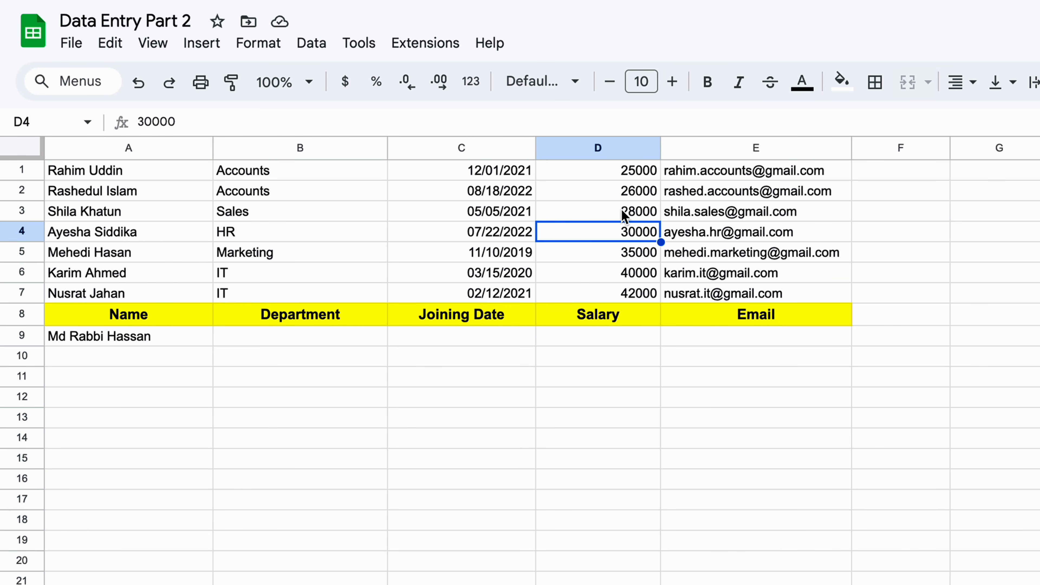
left_click(629, 296)
left_click(337, 314)
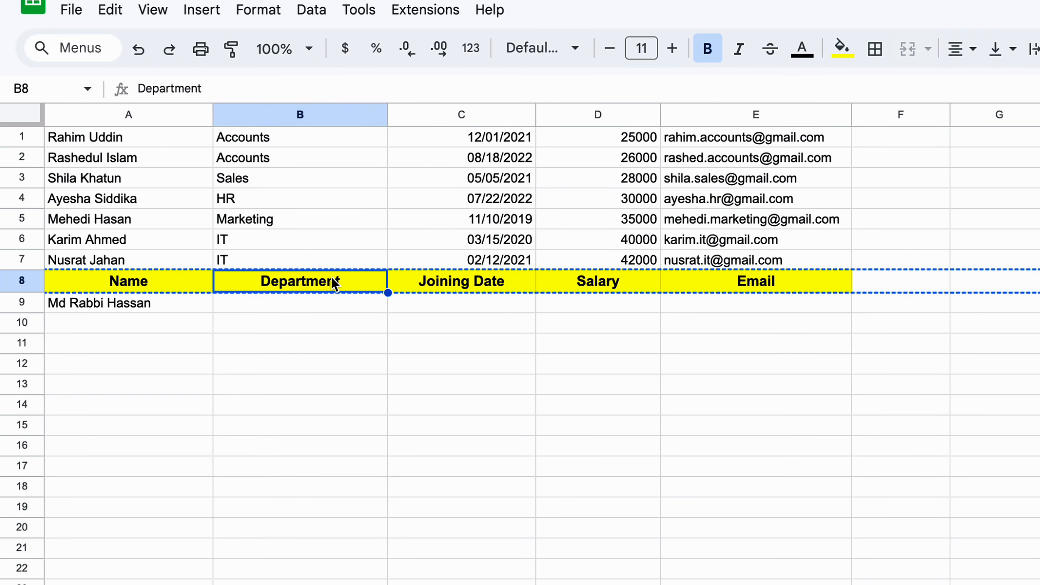
left_click(139, 84)
left_click(378, 337)
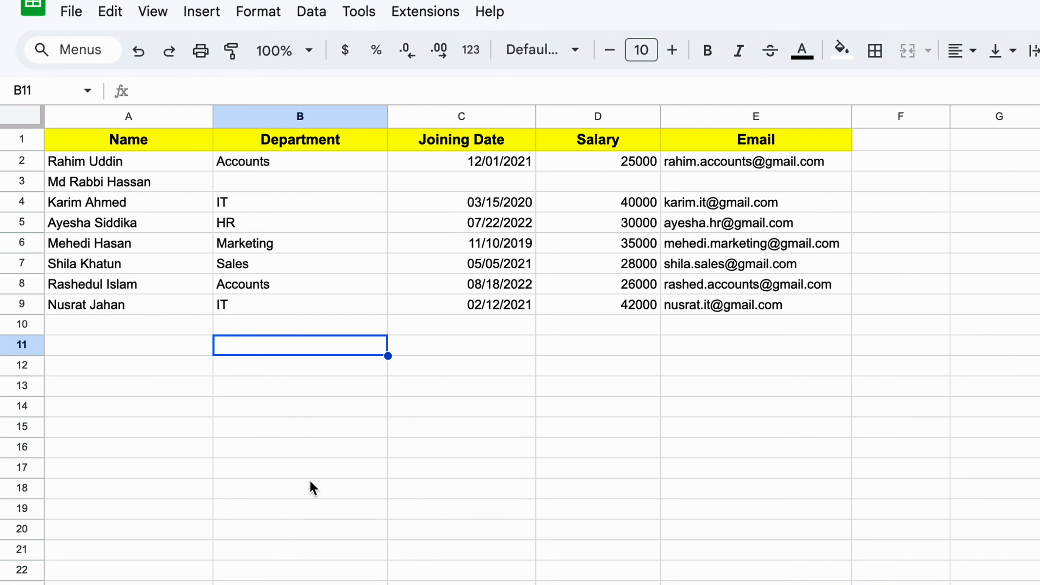
right_click(116, 202)
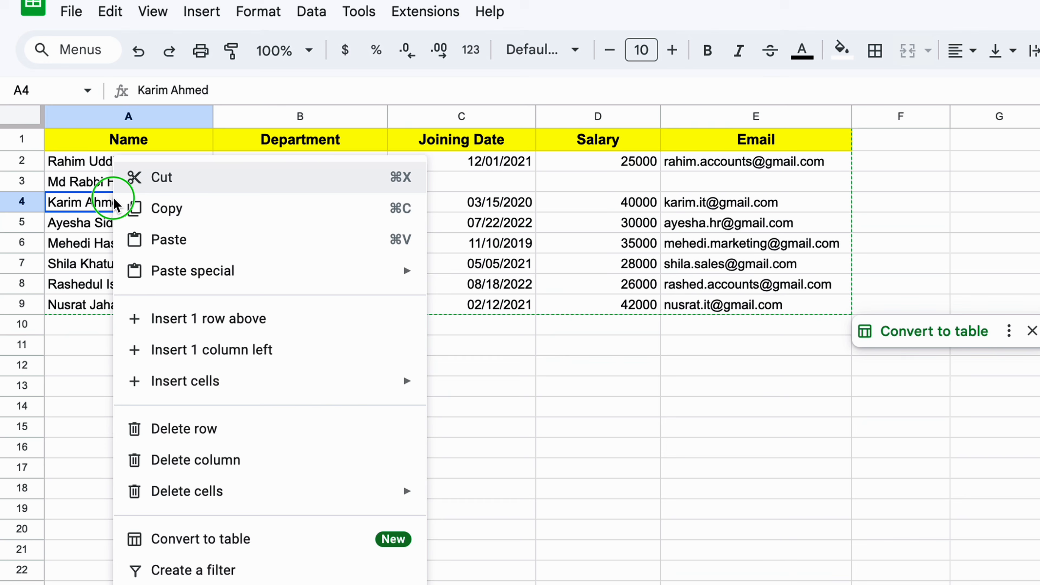
left_click(188, 209)
left_click(116, 325)
right_click(118, 326)
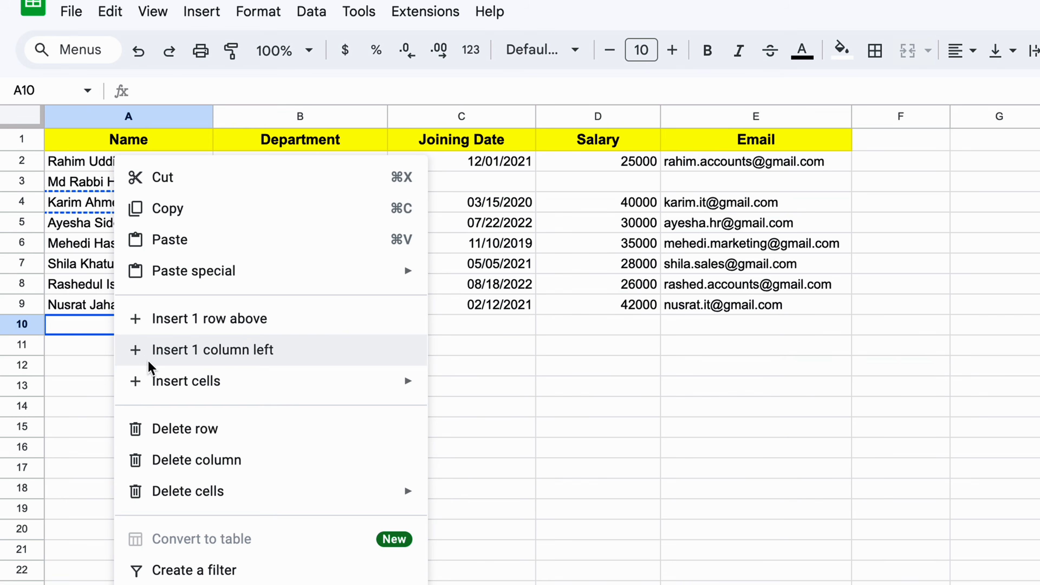
left_click(223, 242)
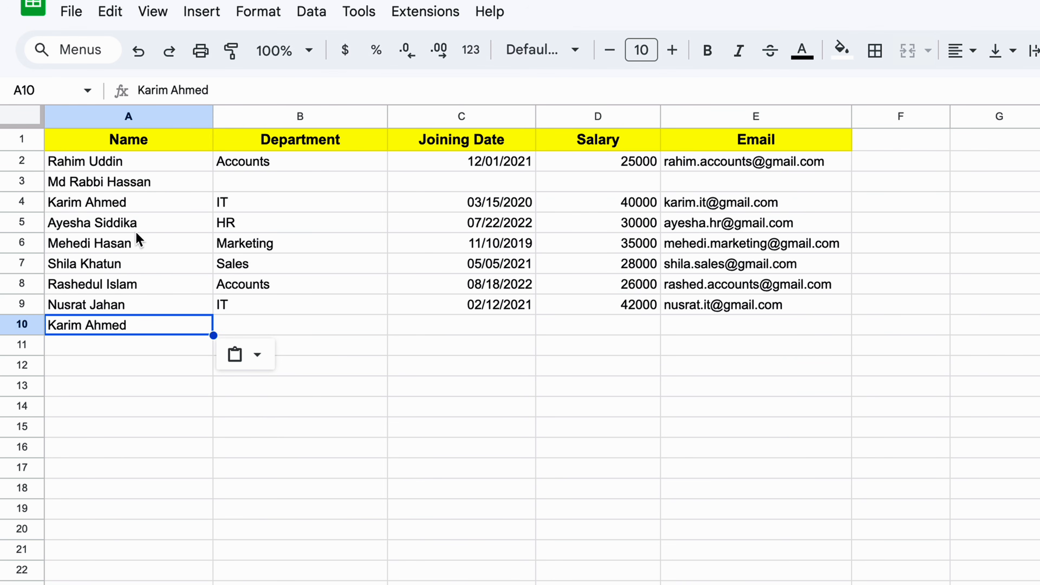
left_click(124, 207)
left_click(124, 329)
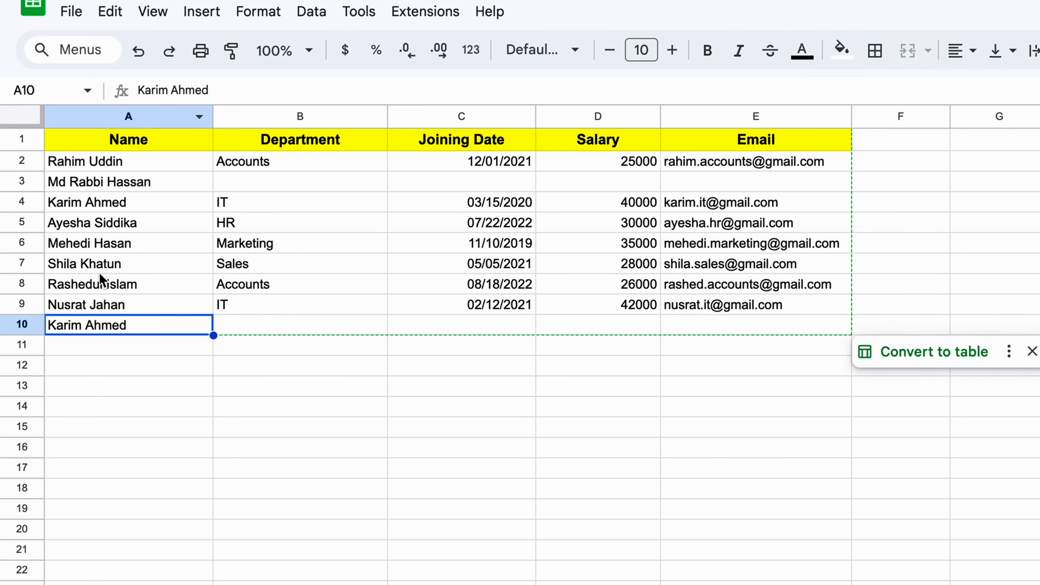
Step: Run Data cleanup > Remove duplicates on A:E, comparing Column A only
left_click(133, 117)
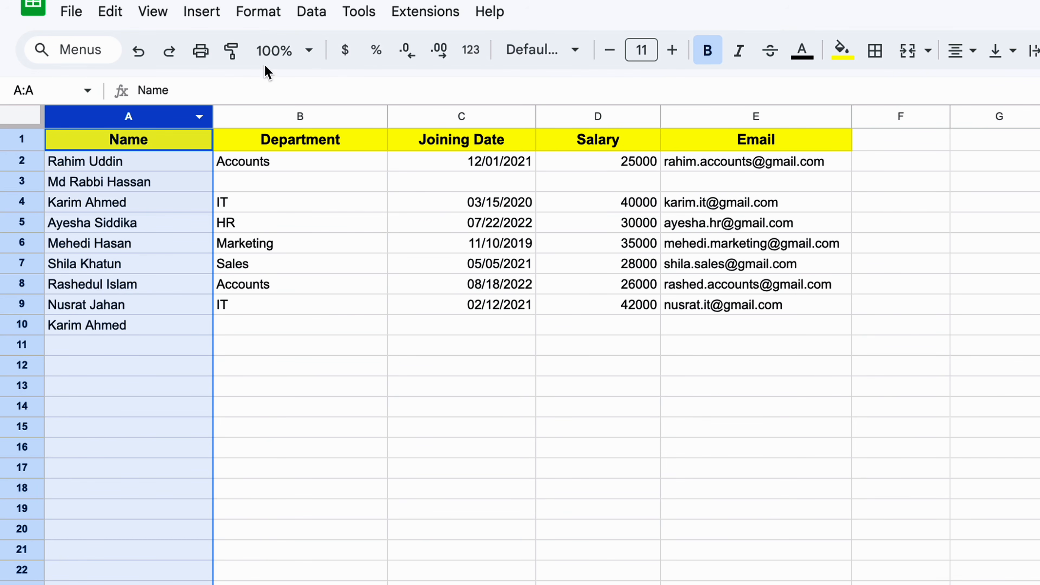
left_click(310, 14)
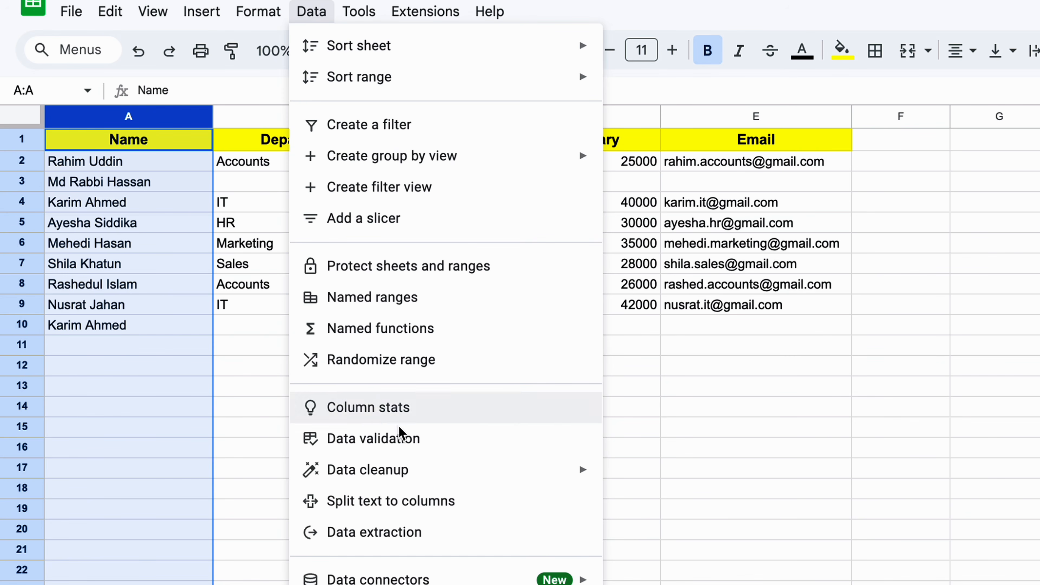
mouse_move(392, 478)
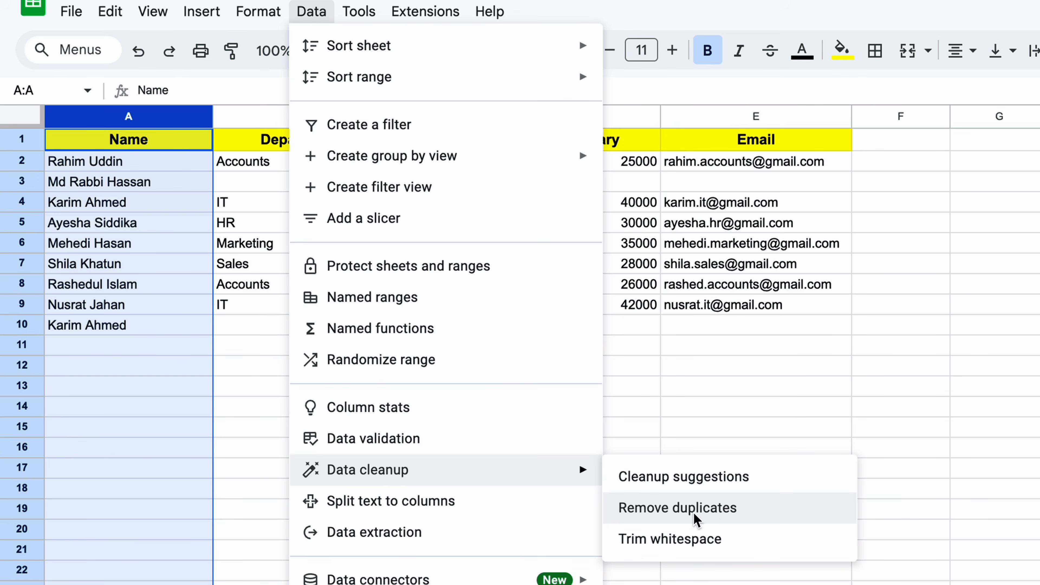
left_click(712, 509)
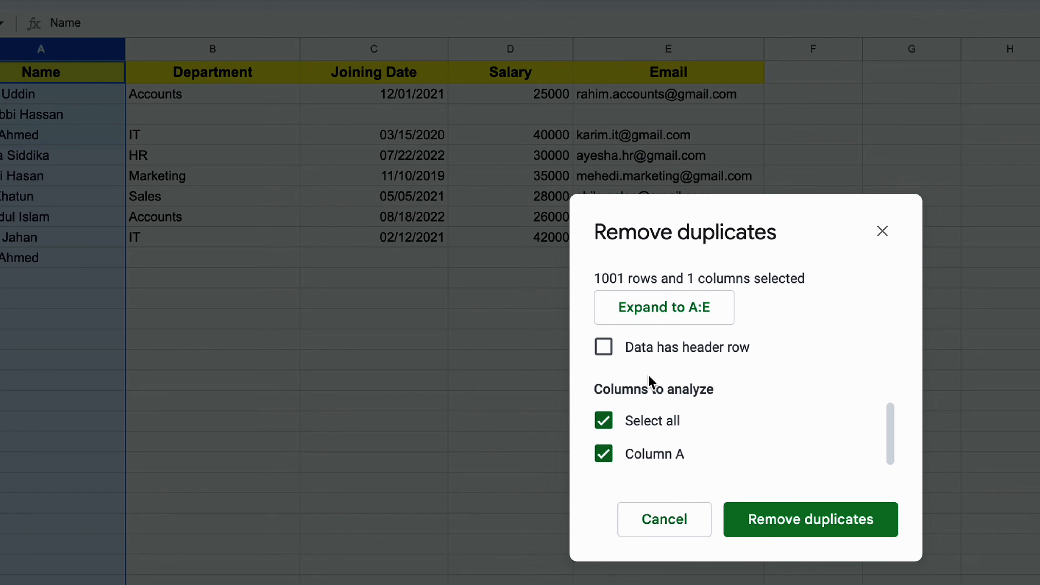
left_click(656, 320)
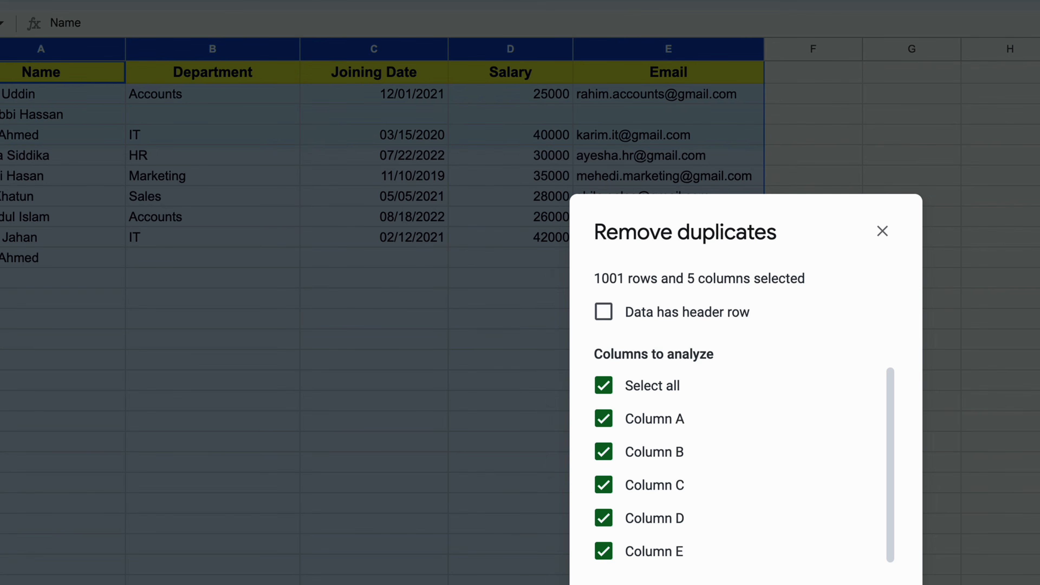
left_click(604, 386)
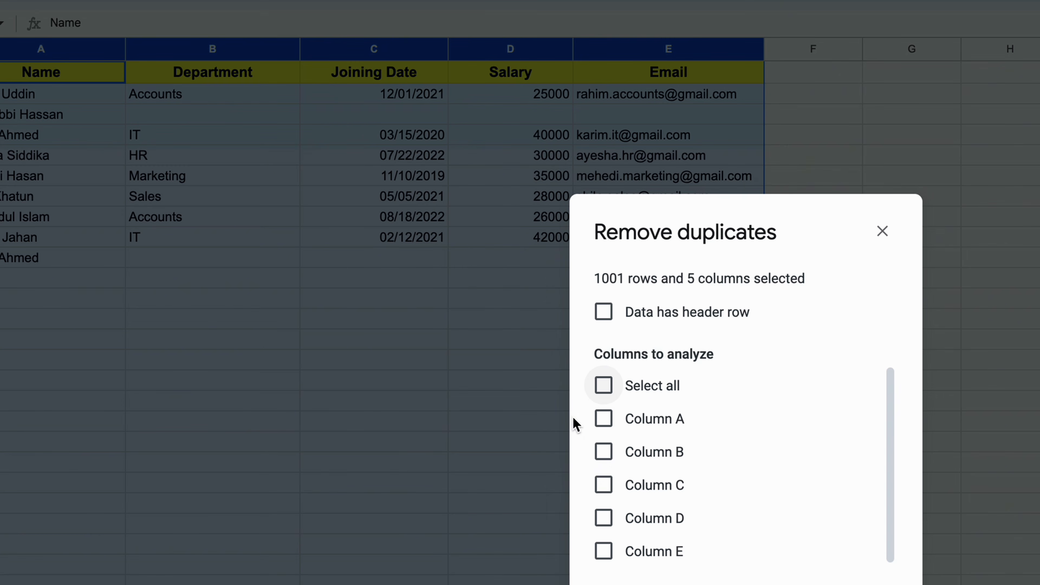
left_click(604, 422)
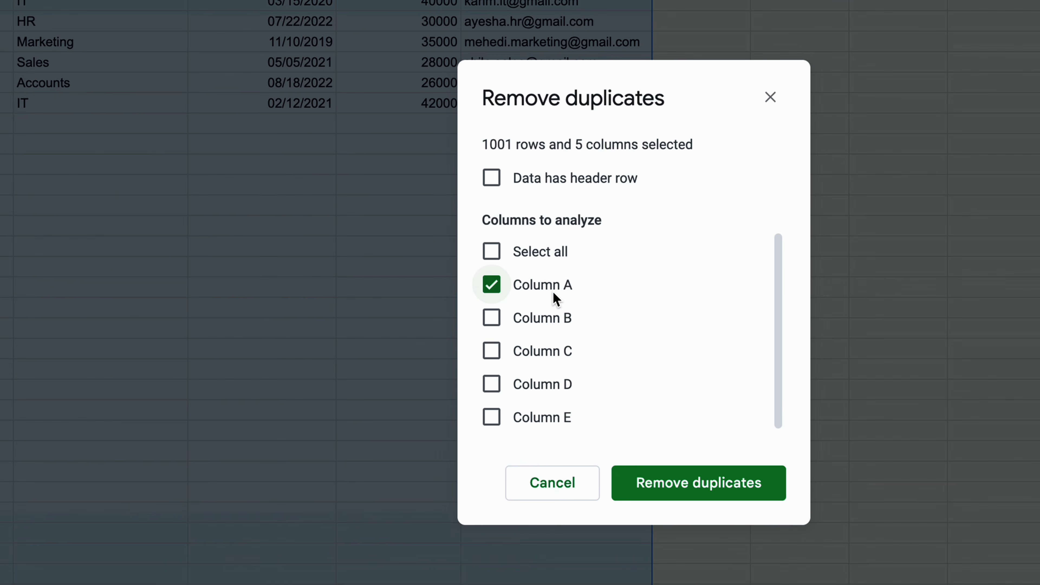
left_click(724, 508)
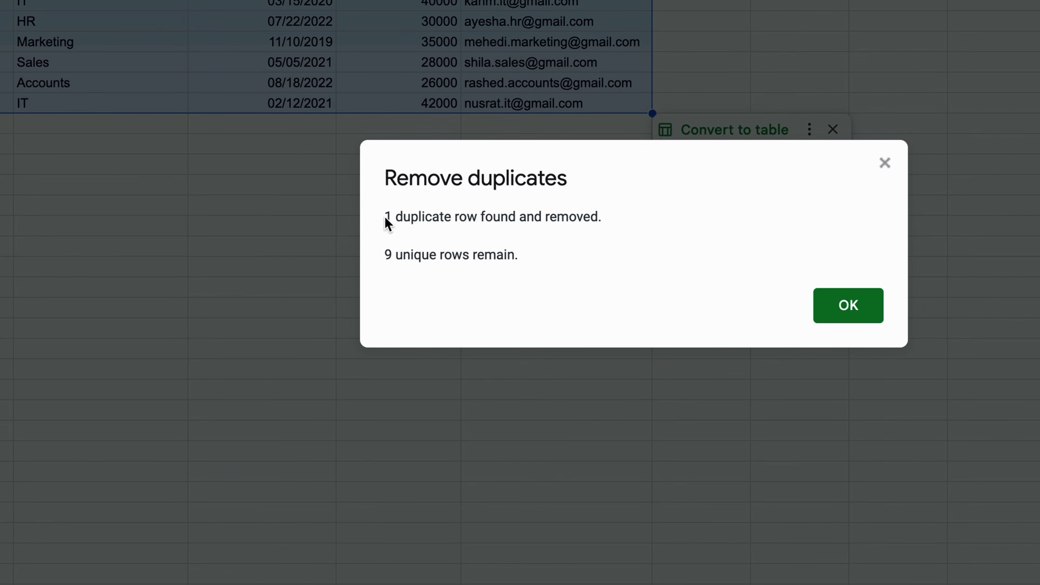
Step: Dismiss the duplicate-removal summary and confirm row 10 is now empty
left_click_drag(384, 218, 502, 235)
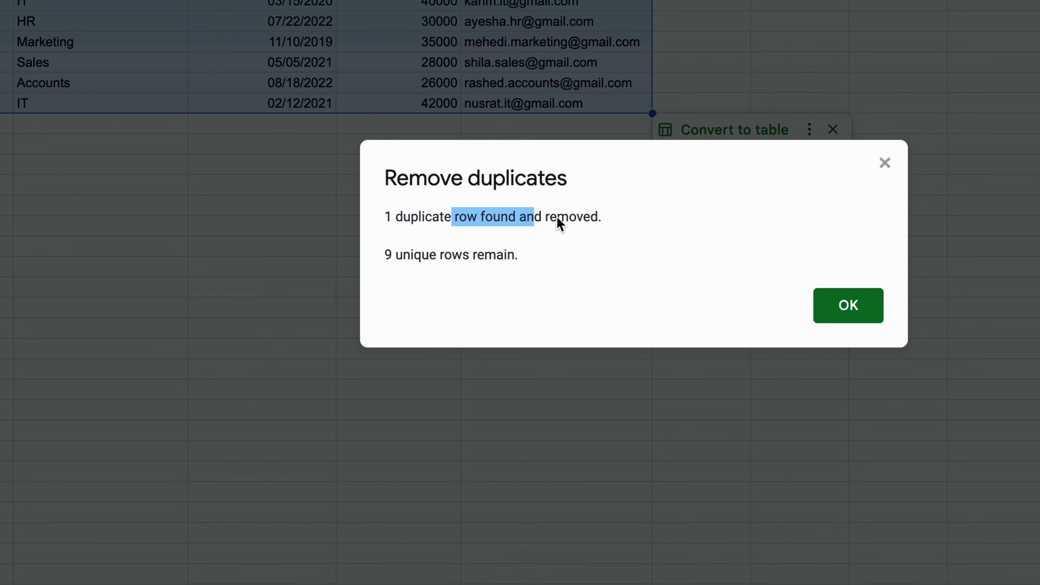
left_click_drag(387, 260, 436, 265)
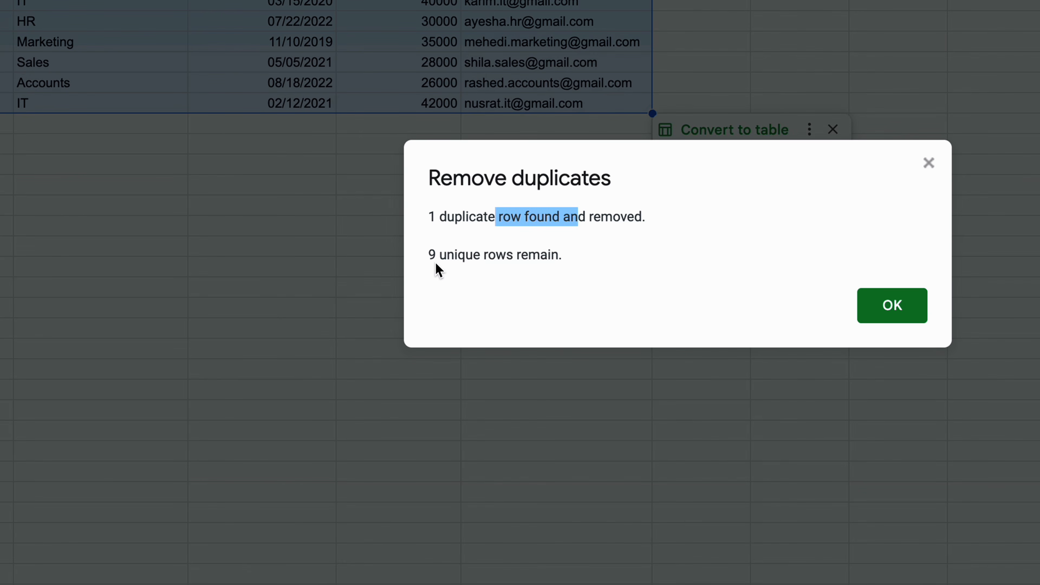
left_click(466, 259)
left_click(892, 305)
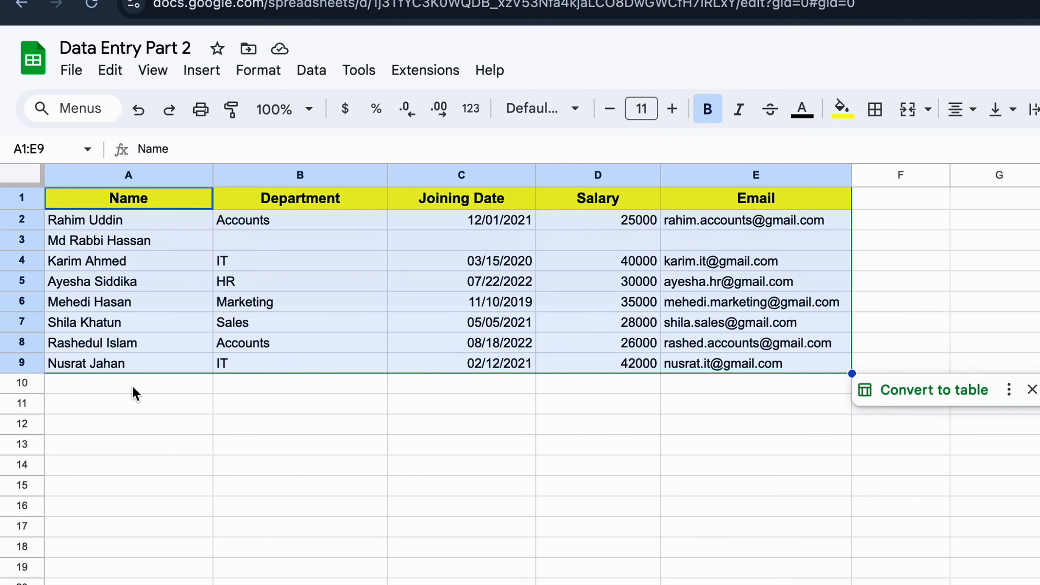
left_click(135, 394)
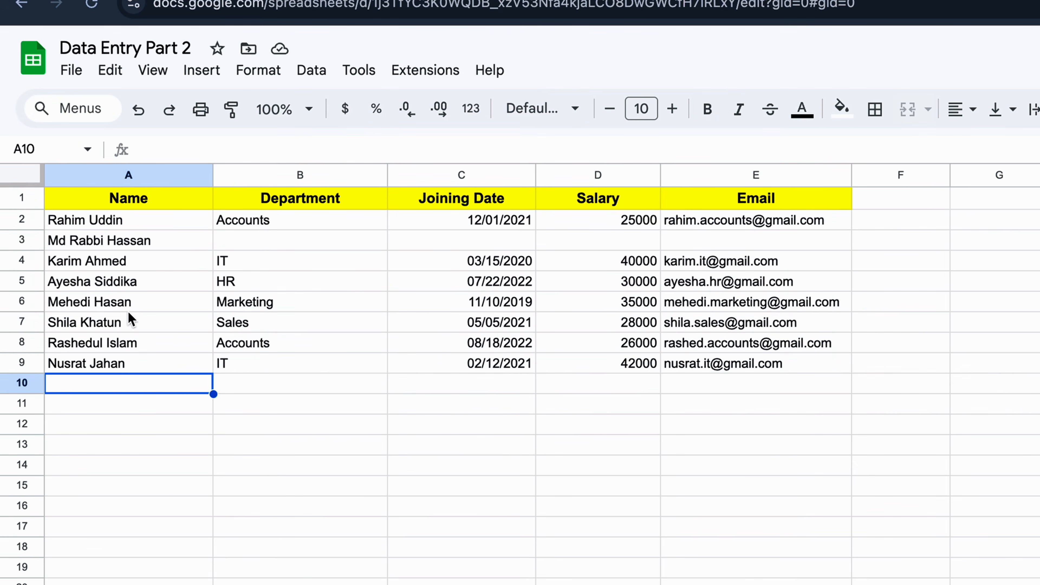
left_click(126, 264)
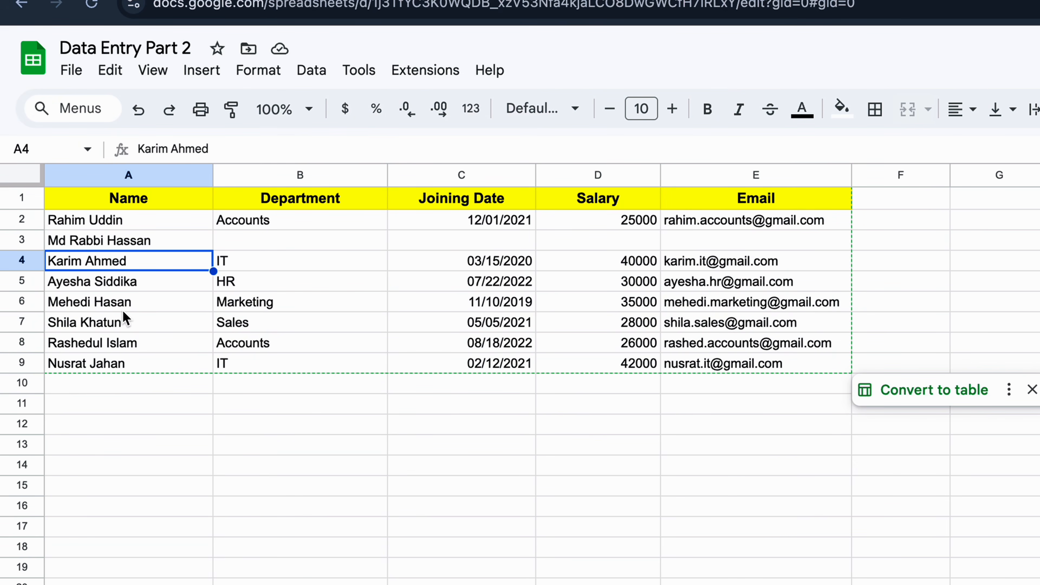
left_click(114, 390)
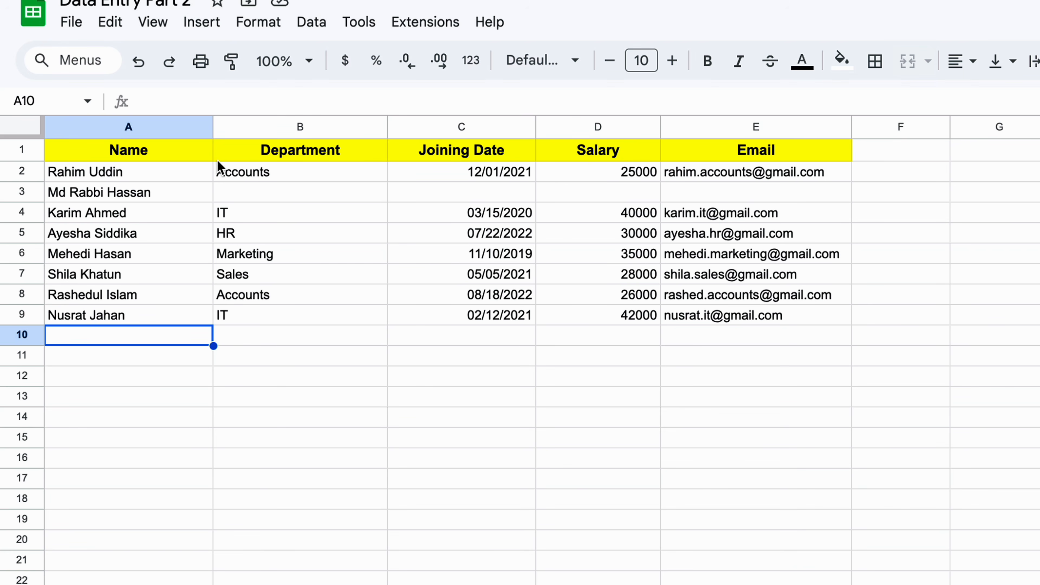
Step: Insert two empty columns before the Department column
right_click(289, 128)
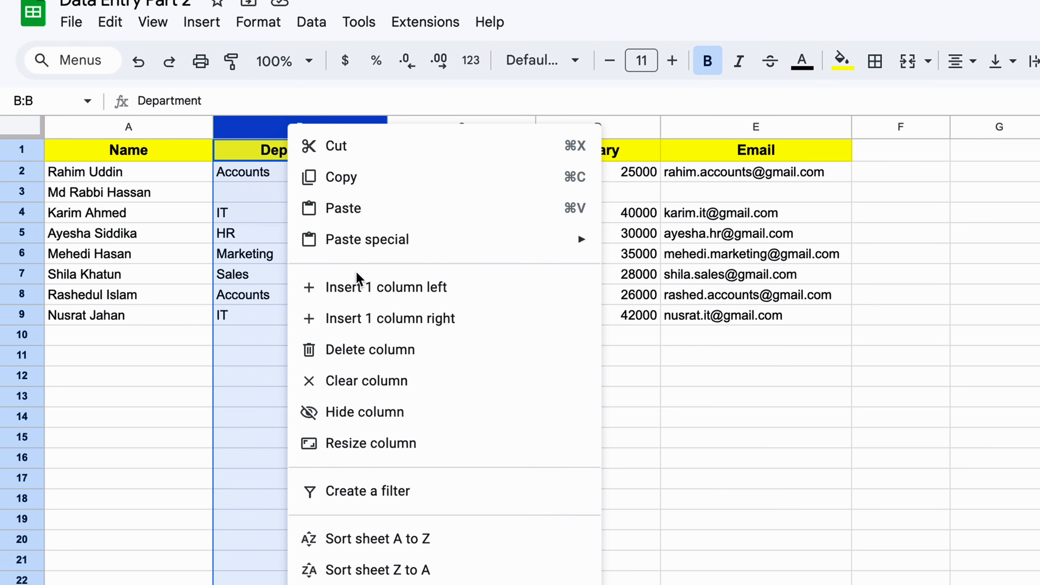
left_click(357, 285)
right_click(303, 128)
left_click(297, 294)
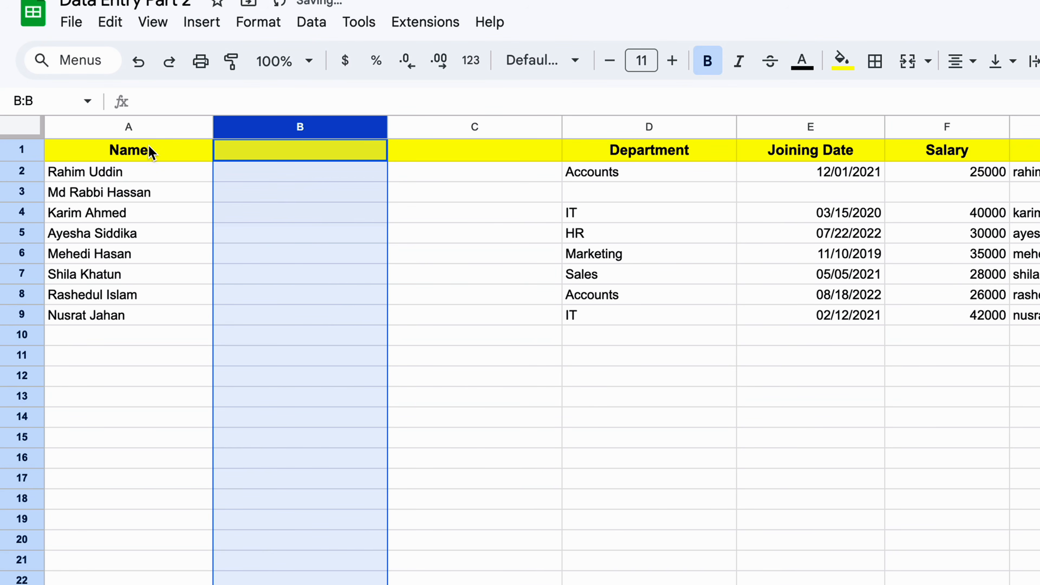
Step: Enter headers 'First Name' in B1 and 'Last name' in C1
left_click(146, 152)
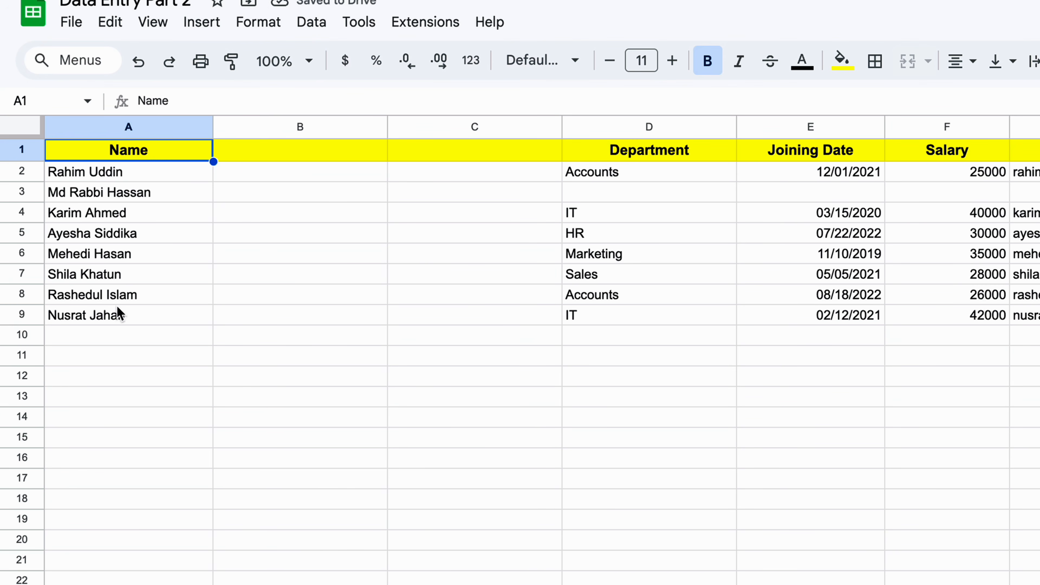
left_click(297, 156)
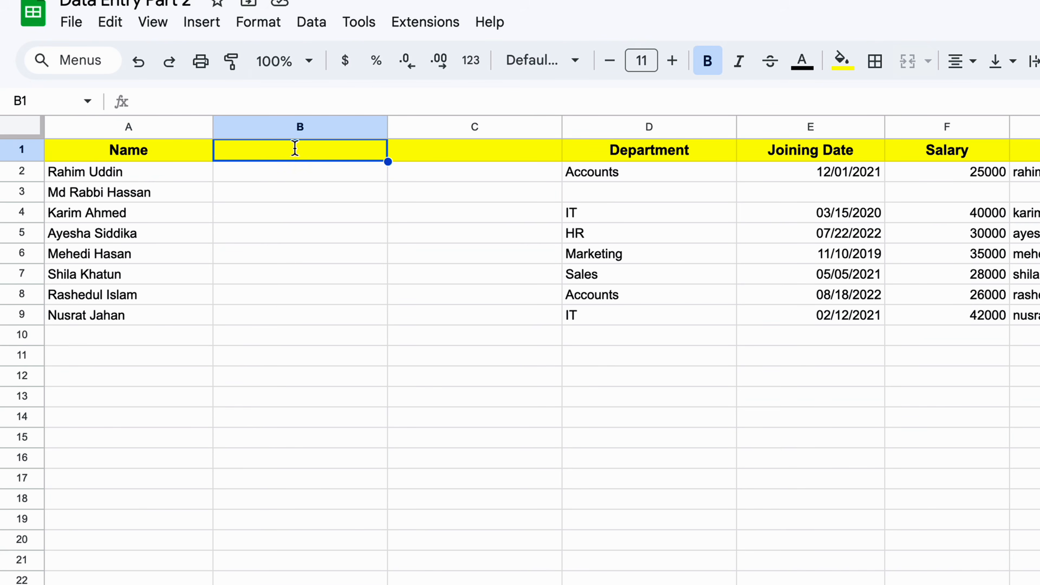
type("First Name")
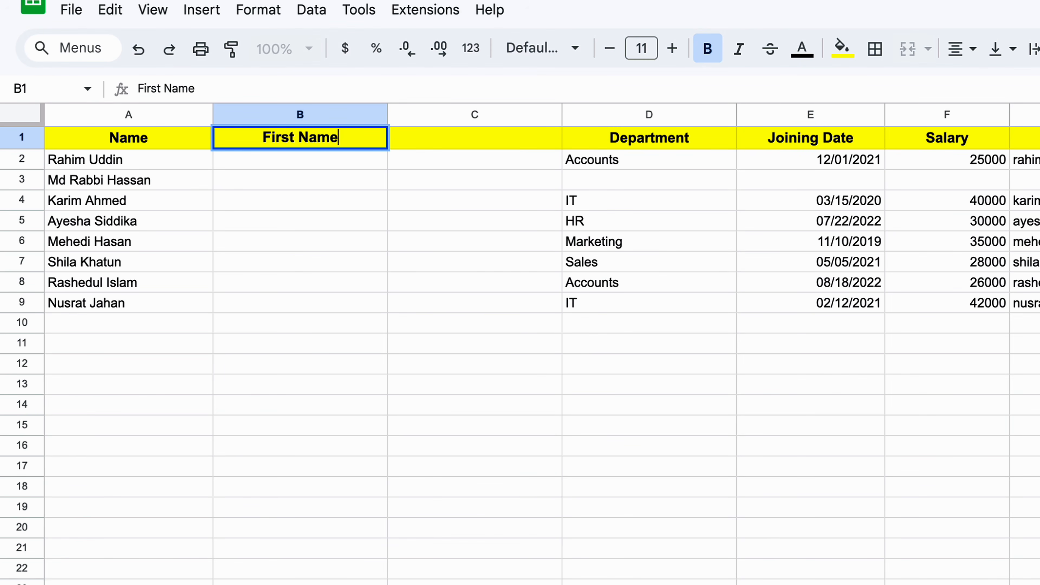
double_click(435, 139)
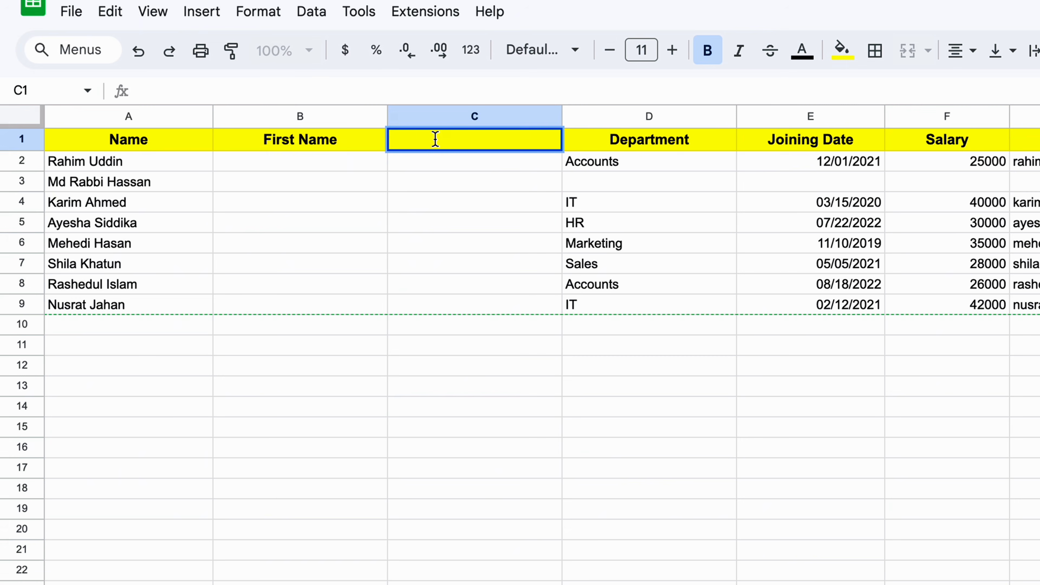
type("Last nam")
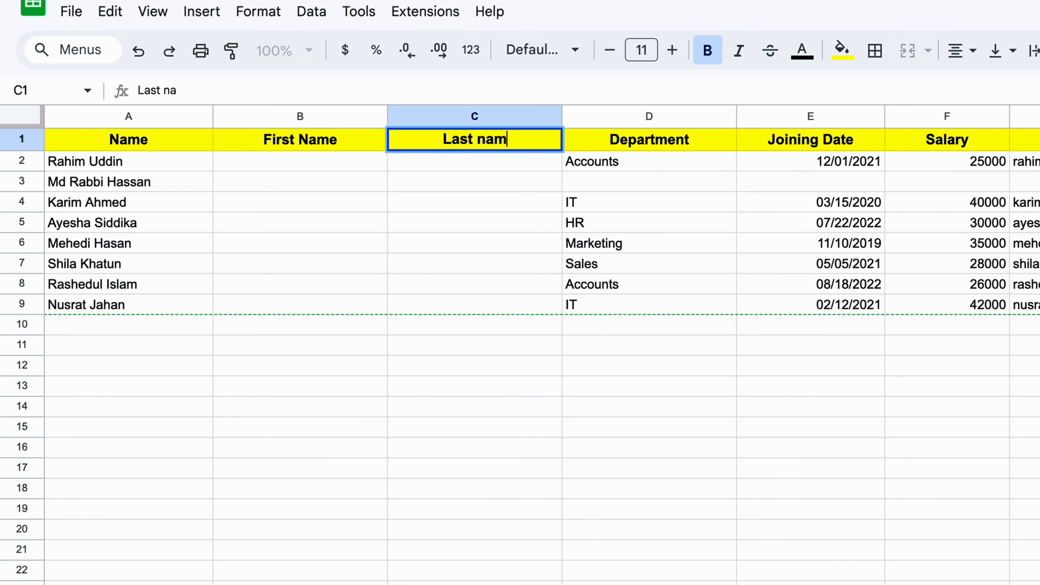
type("e")
key("Return")
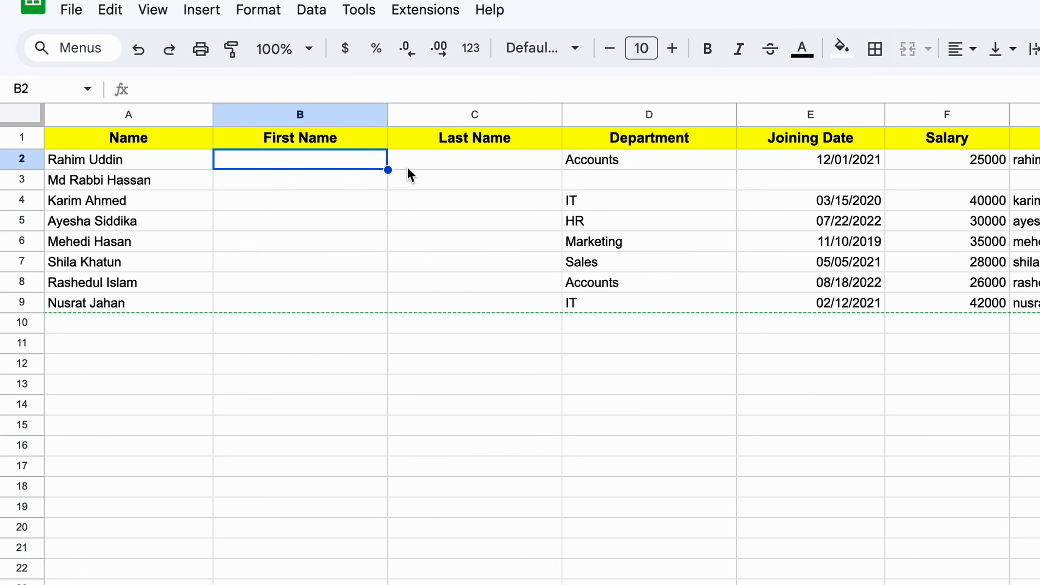
left_click_drag(135, 163, 131, 303)
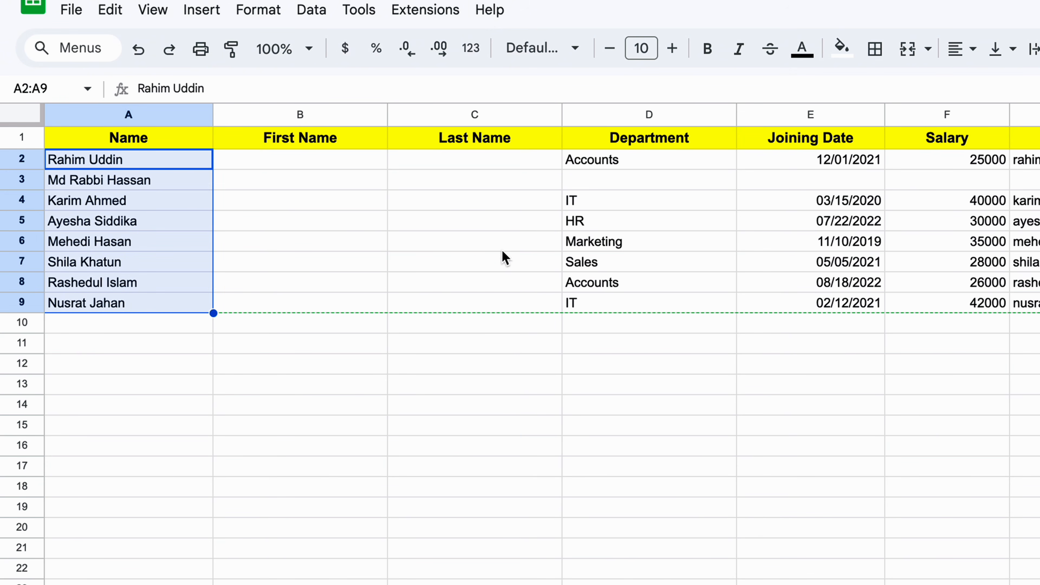
left_click(136, 164)
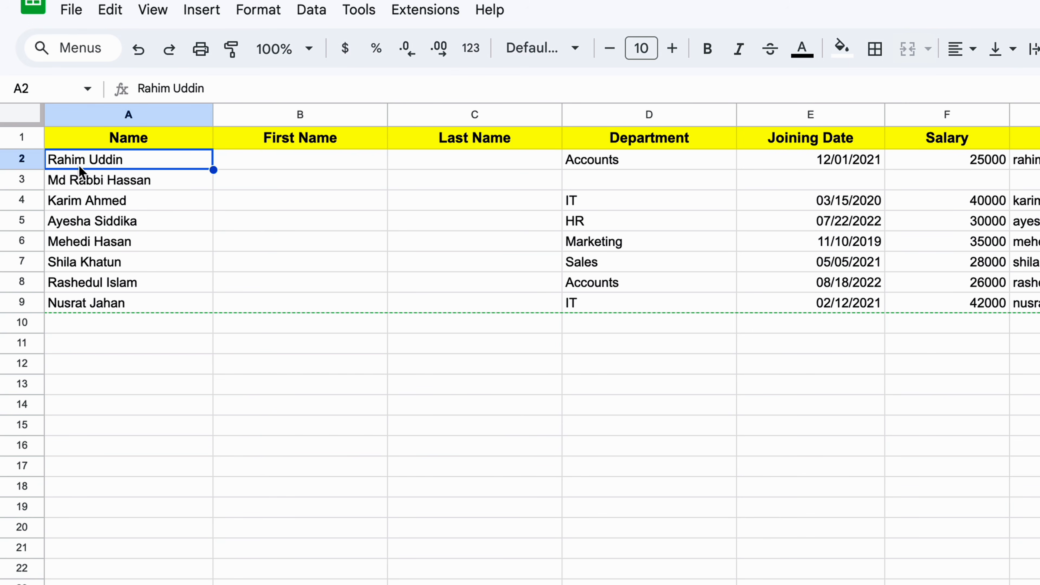
double_click(128, 161)
double_click(115, 162)
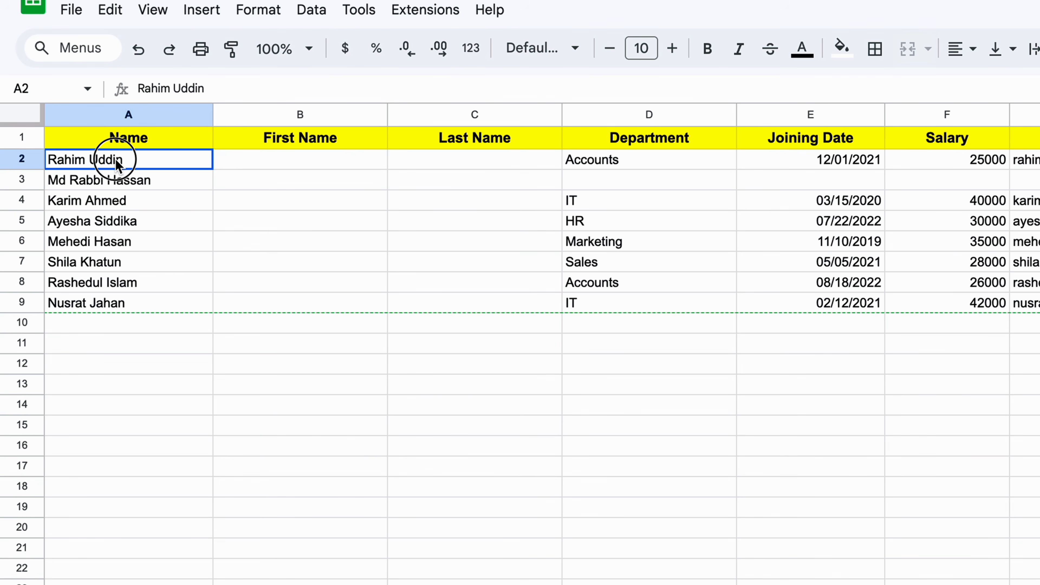
key("super+a")
left_click(142, 160)
left_click_drag(132, 160, 91, 163)
key("super+c")
left_click(440, 163)
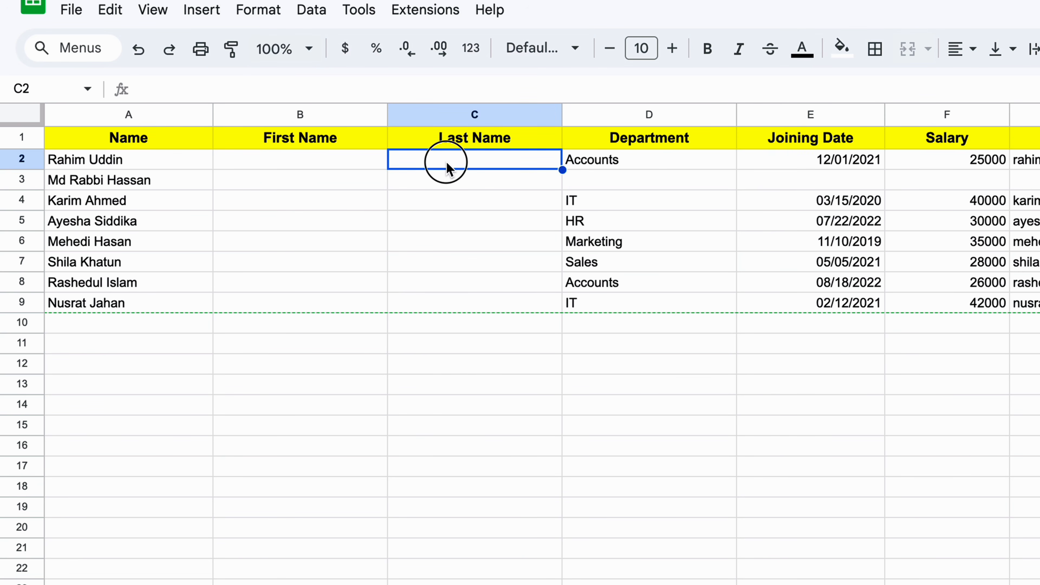
double_click(446, 163)
key("super+v")
double_click(98, 164)
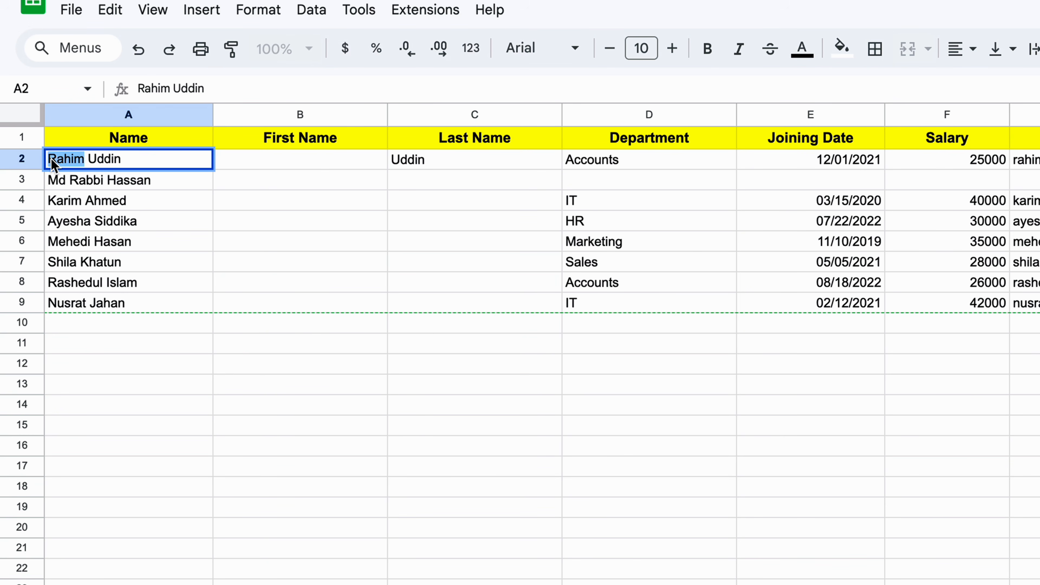
left_click(257, 164)
double_click(257, 160)
key("super+v")
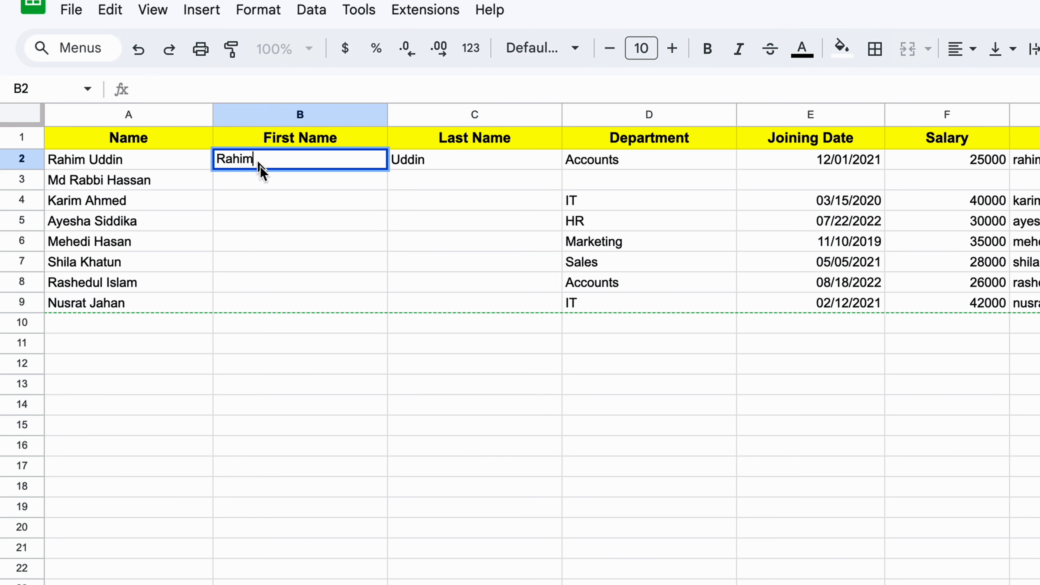
left_click(269, 191)
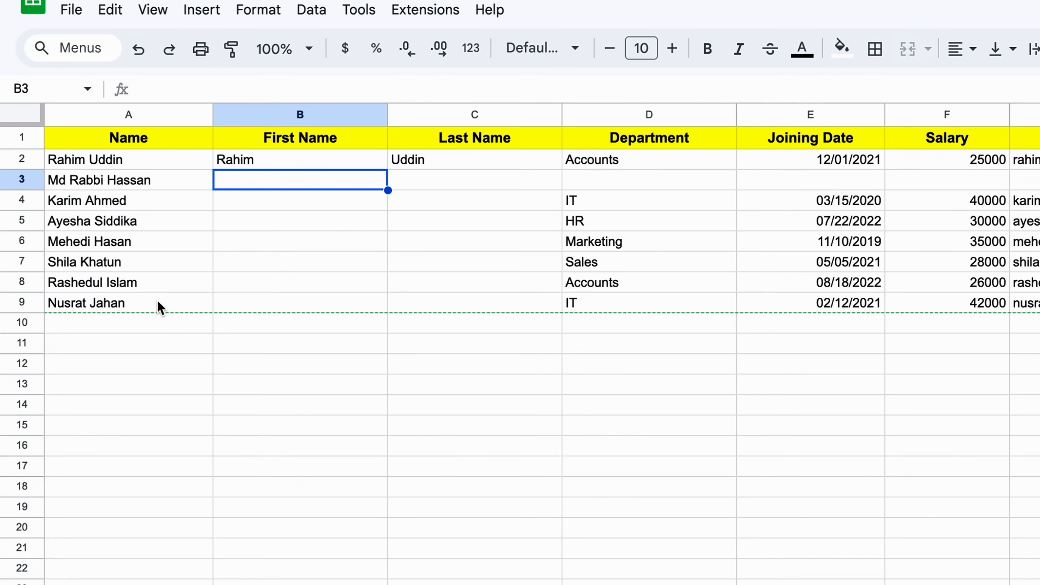
left_click(80, 167)
left_click(76, 180)
double_click(70, 181)
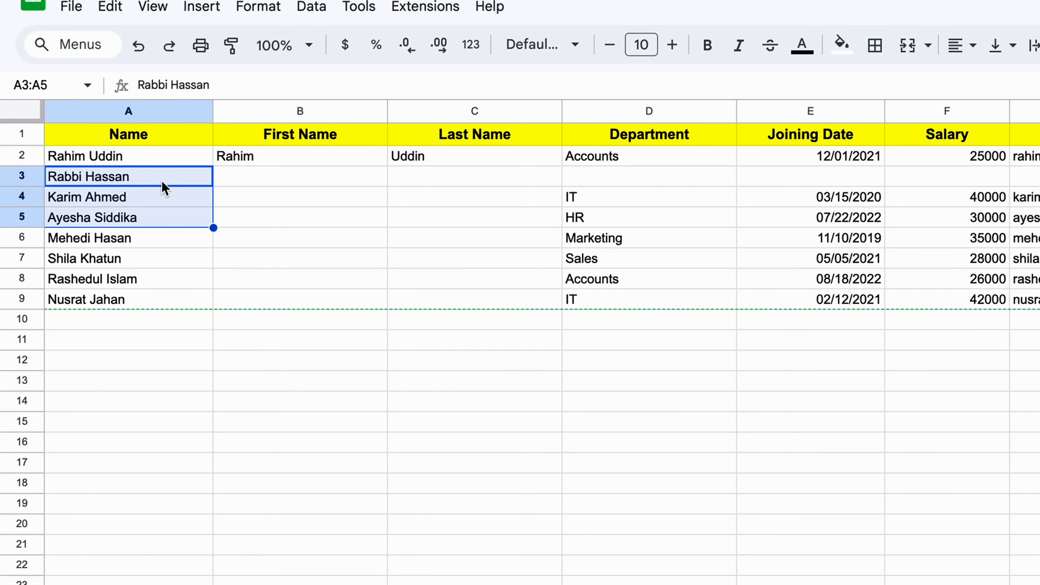
left_click(163, 179)
left_click_drag(151, 179, 145, 298)
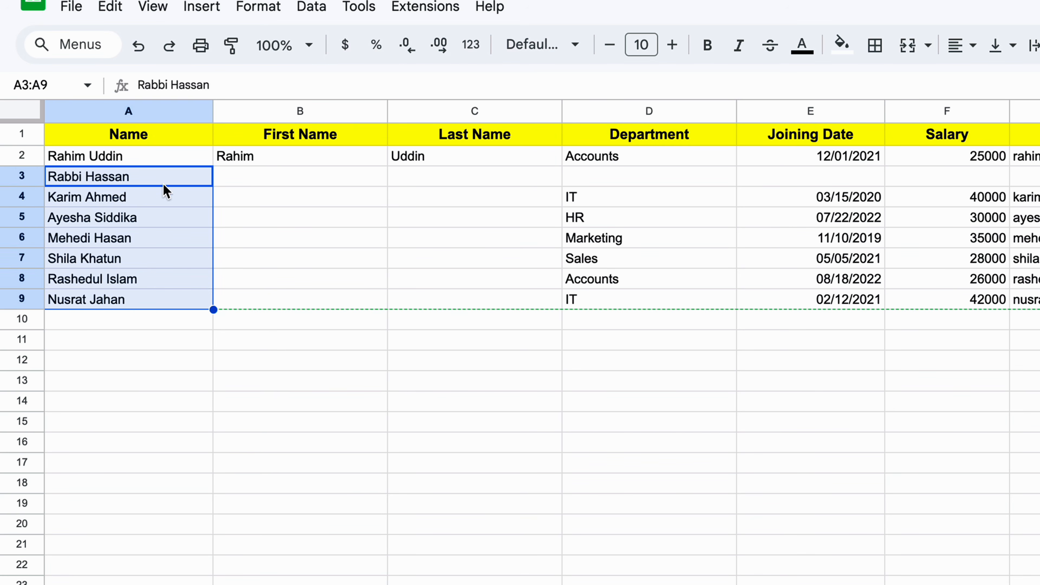
Step: Split the selected names into two columns using Data > Split text to columns with Space separator
left_click(314, 11)
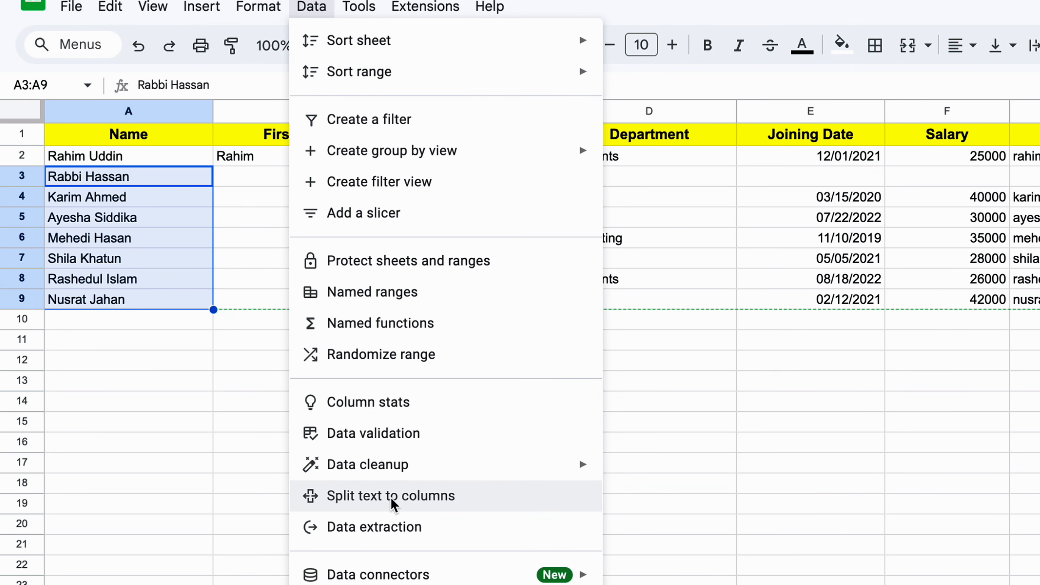
left_click(457, 505)
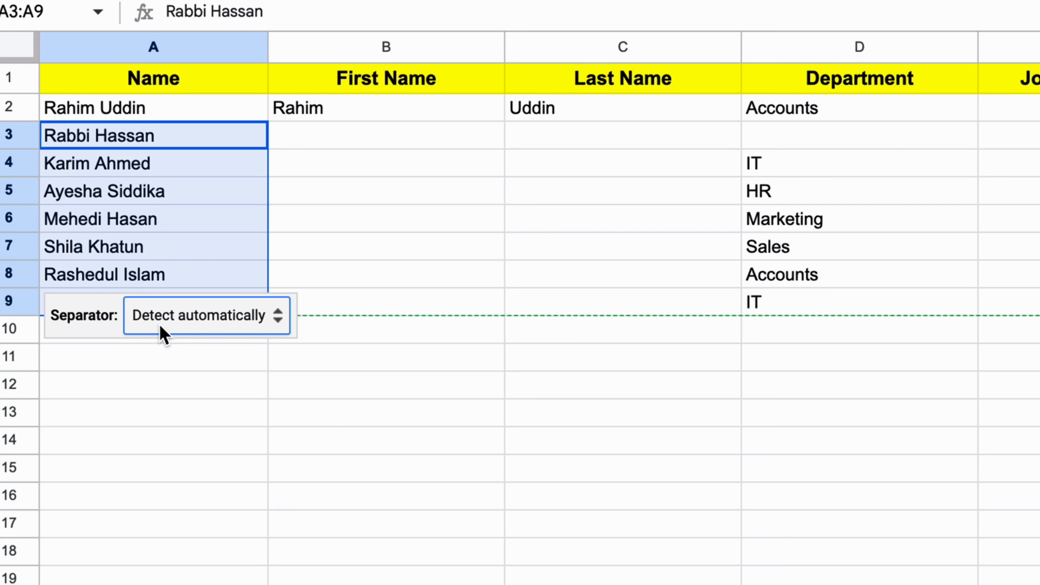
left_click(247, 322)
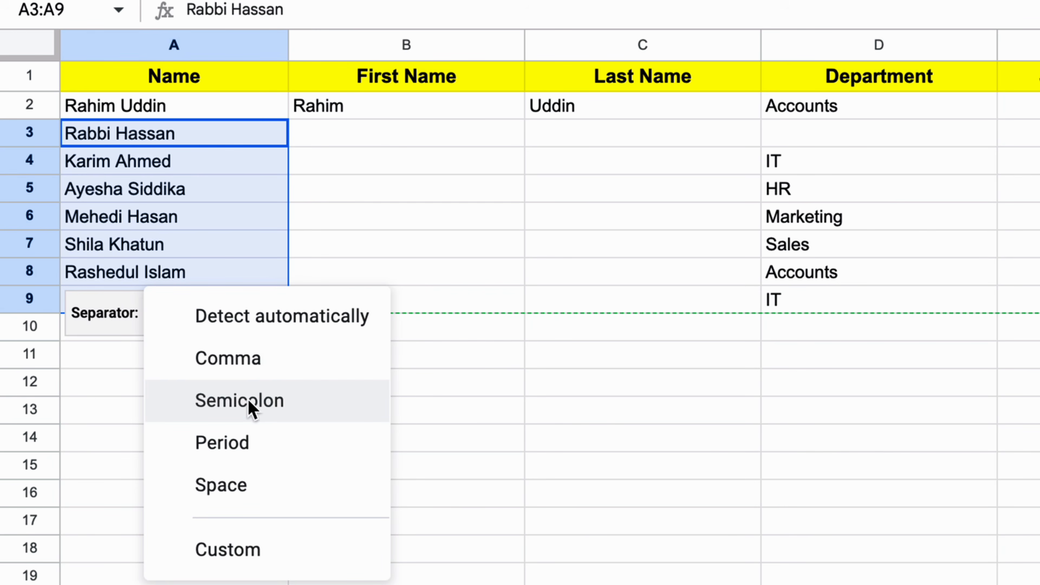
left_click(246, 485)
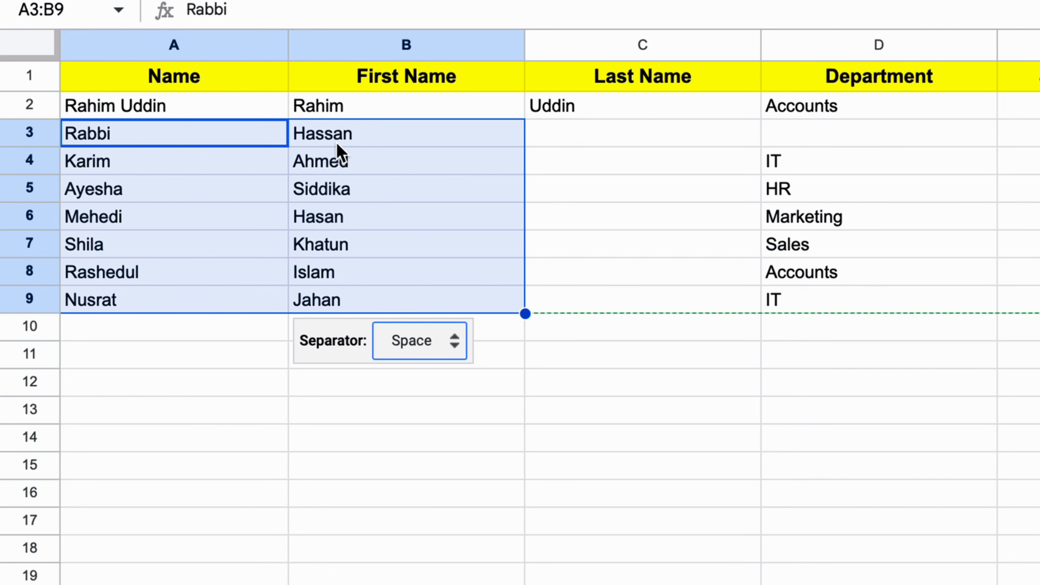
Step: Copy the split names A3:B9 into B3:C9 under First Name and Last Name
left_click(209, 139)
left_click_drag(209, 139, 396, 307)
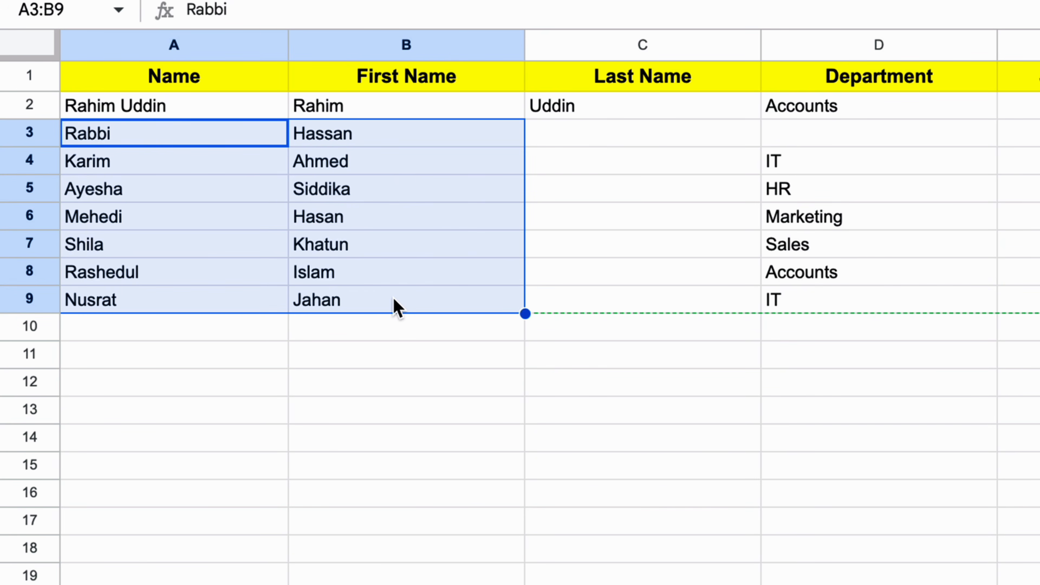
key("ctrl+c")
left_click(438, 141)
key("ctrl+v")
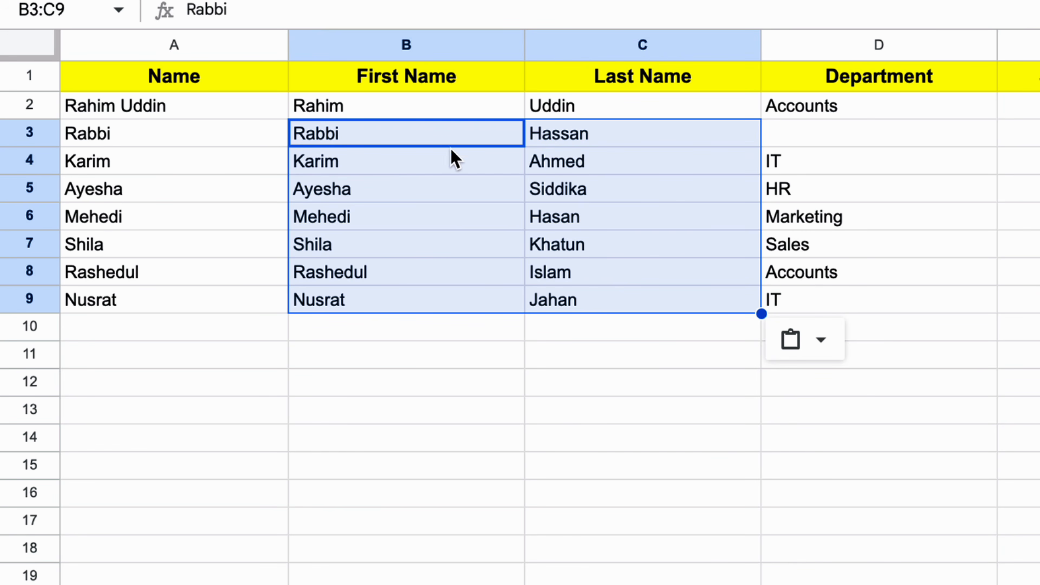
Step: Delete the original Name column and narrow the First Name and Last Name columns
right_click(225, 43)
left_click(317, 358)
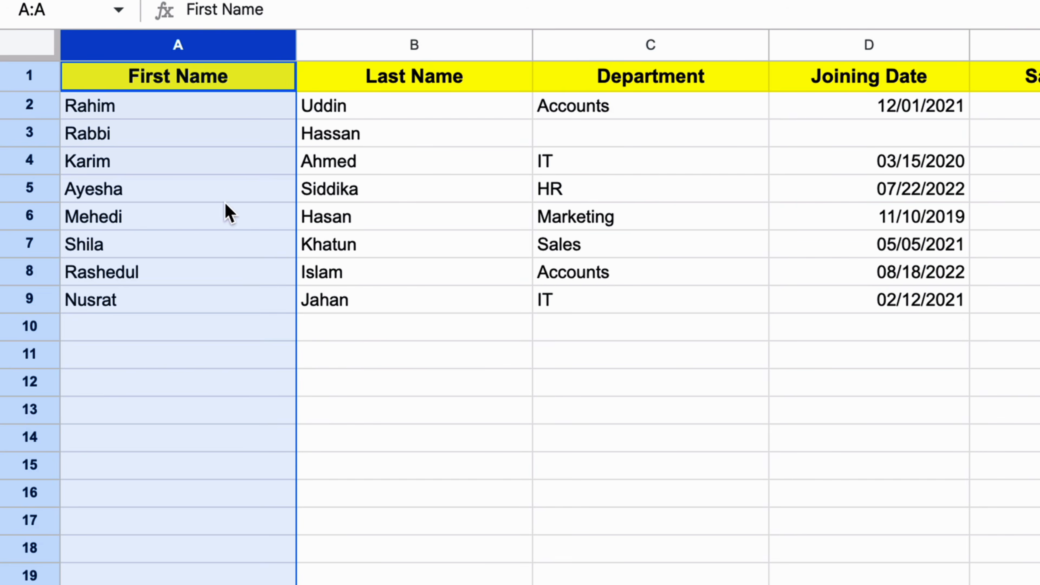
left_click(188, 161)
left_click(175, 77)
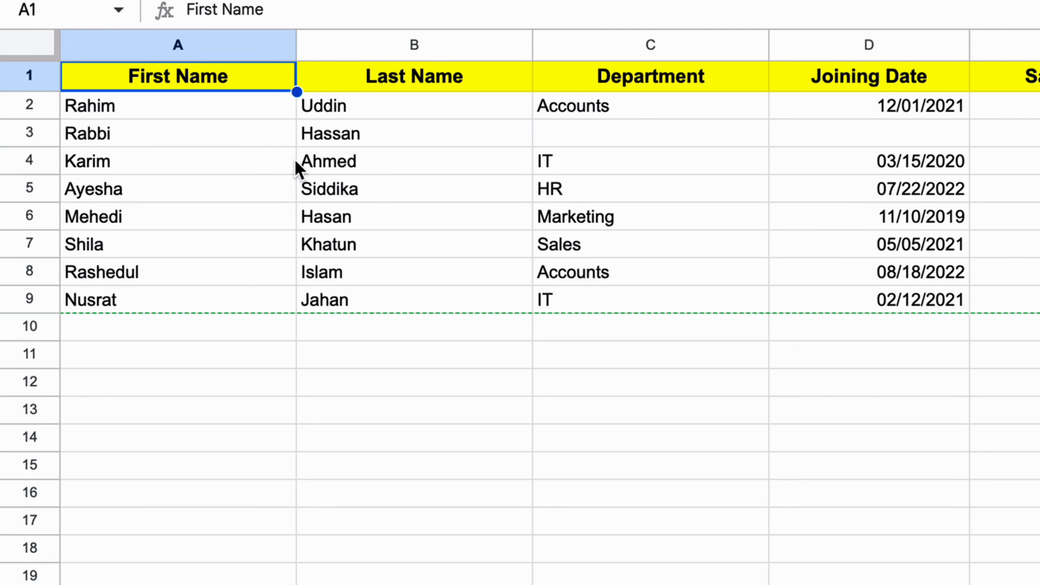
left_click_drag(295, 43, 241, 70)
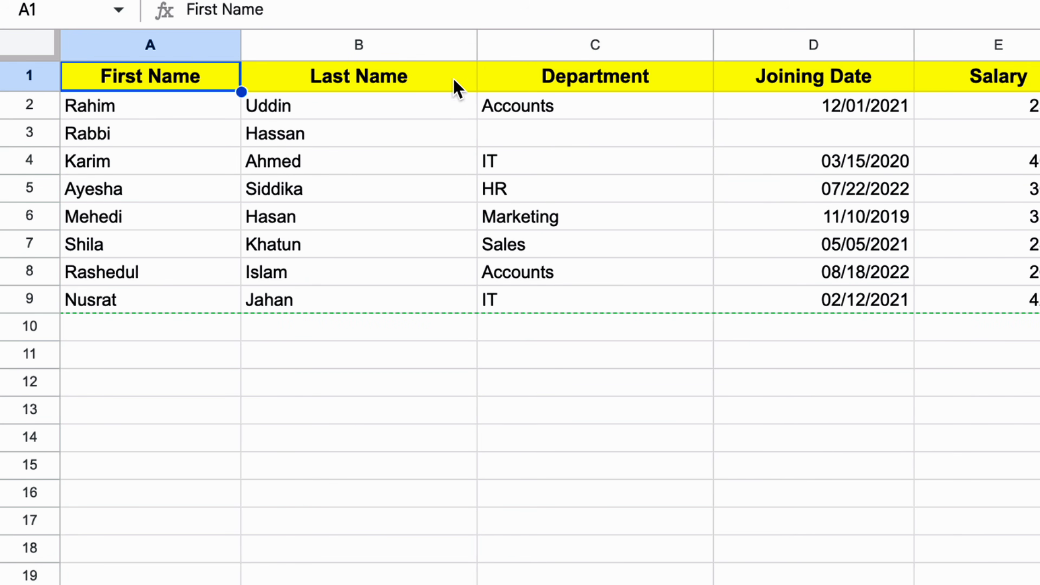
left_click_drag(474, 45, 423, 51)
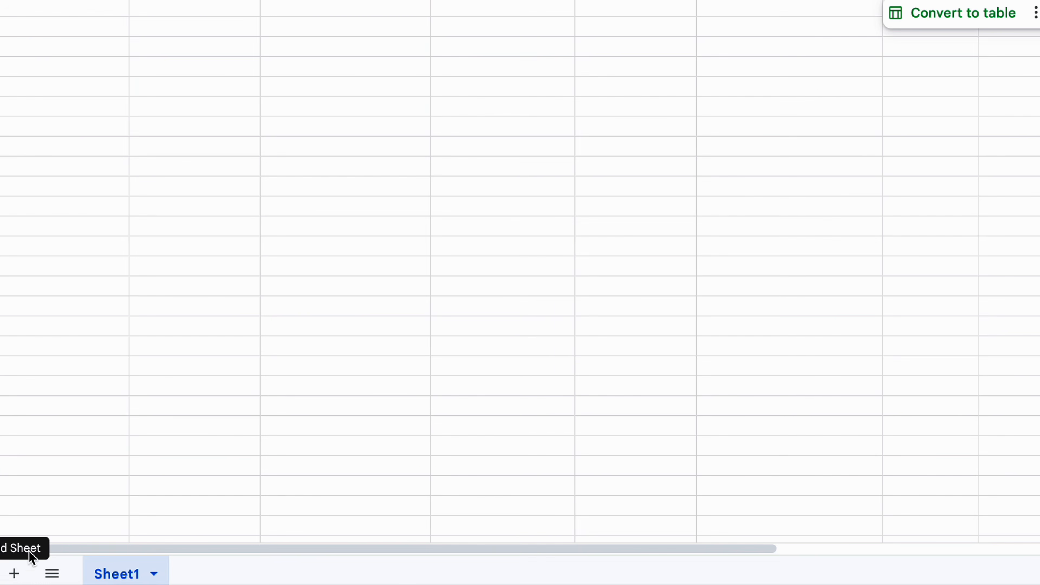
Step: Add Sheet2, widen its columns A, B and C, and return to Sheet1
left_click(14, 580)
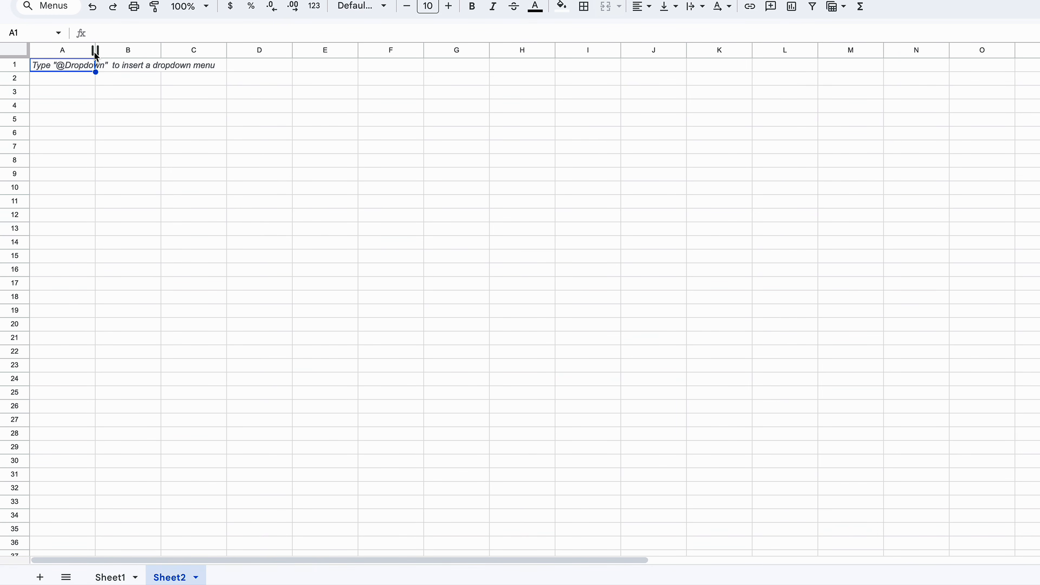
left_click_drag(95, 55, 175, 51)
left_click_drag(242, 56, 330, 64)
left_click_drag(396, 55, 479, 82)
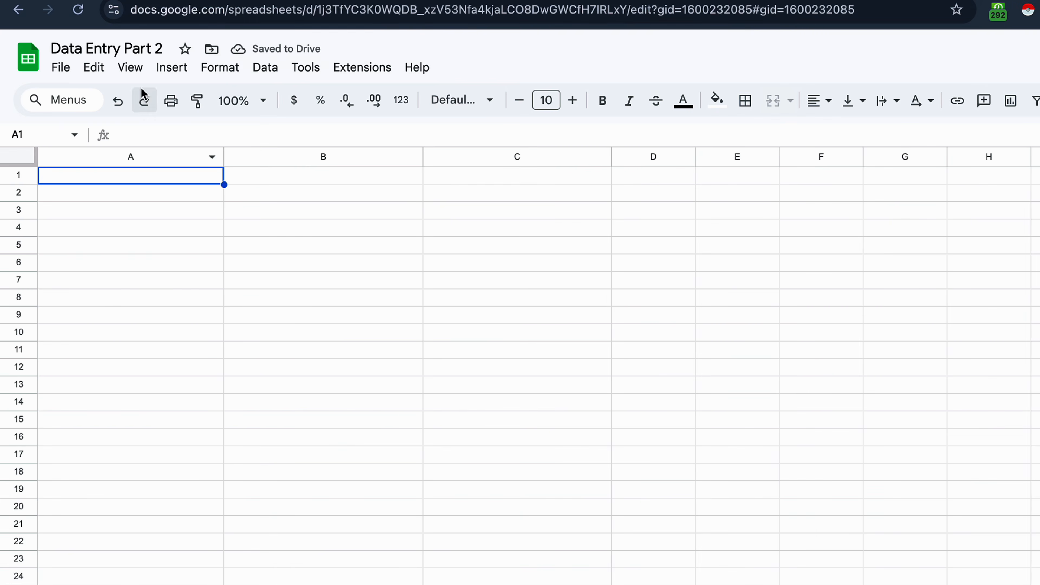
left_click(136, 575)
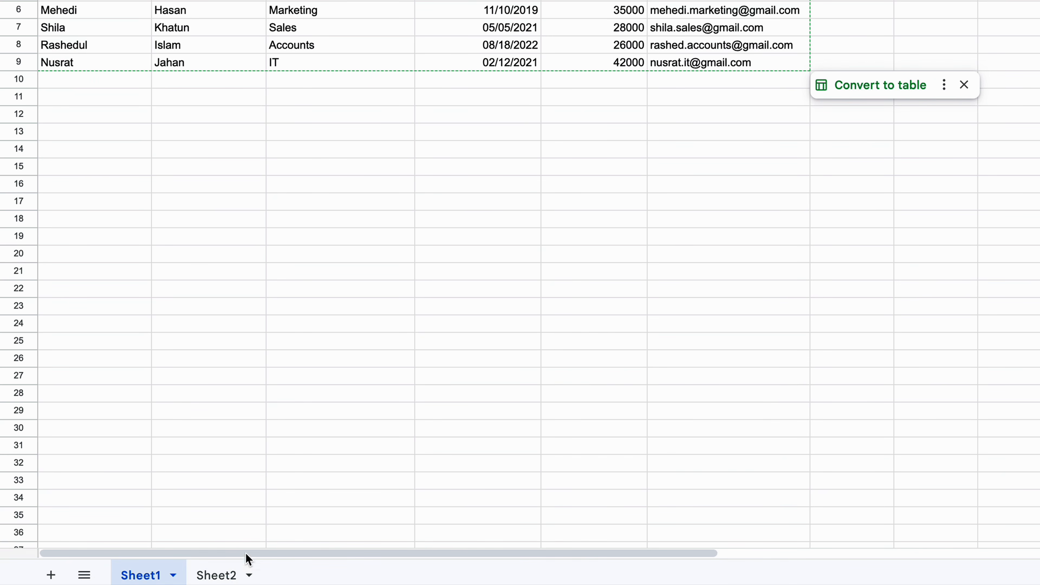
Step: Rename Sheet2 to 'Dhaka'
left_click(215, 573)
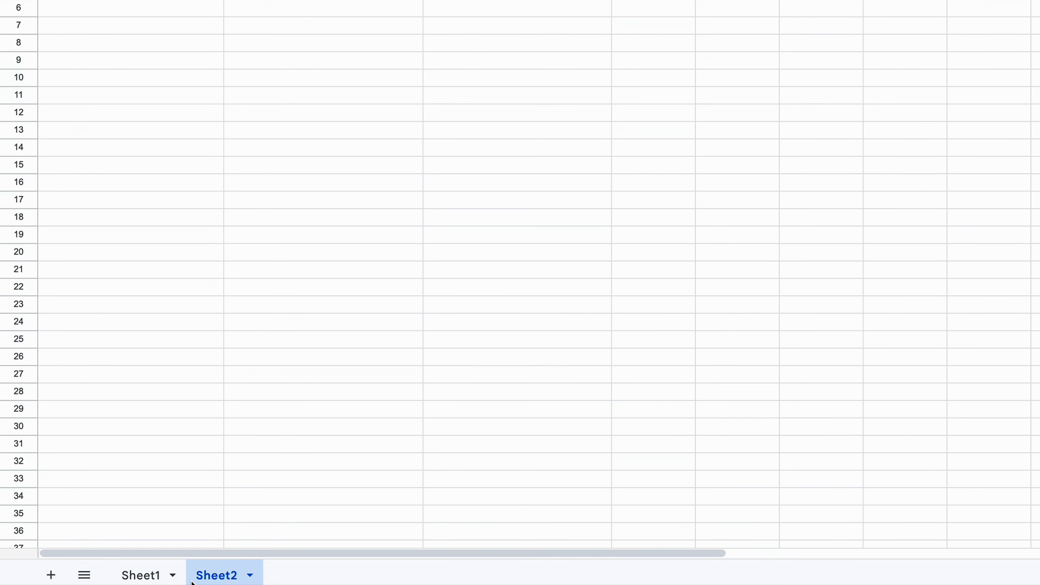
right_click(215, 577)
left_click(242, 367)
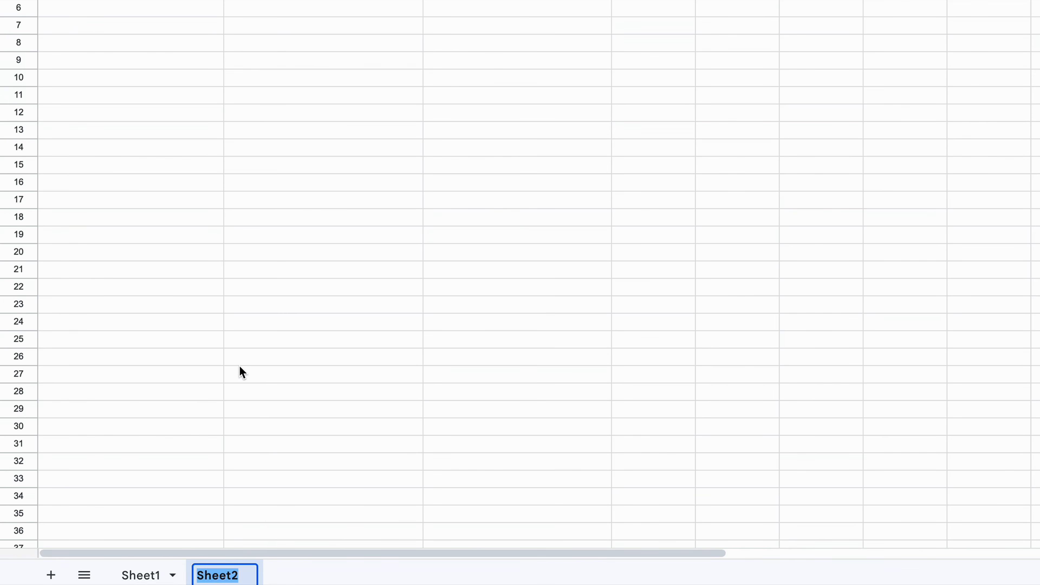
type("Dhaka")
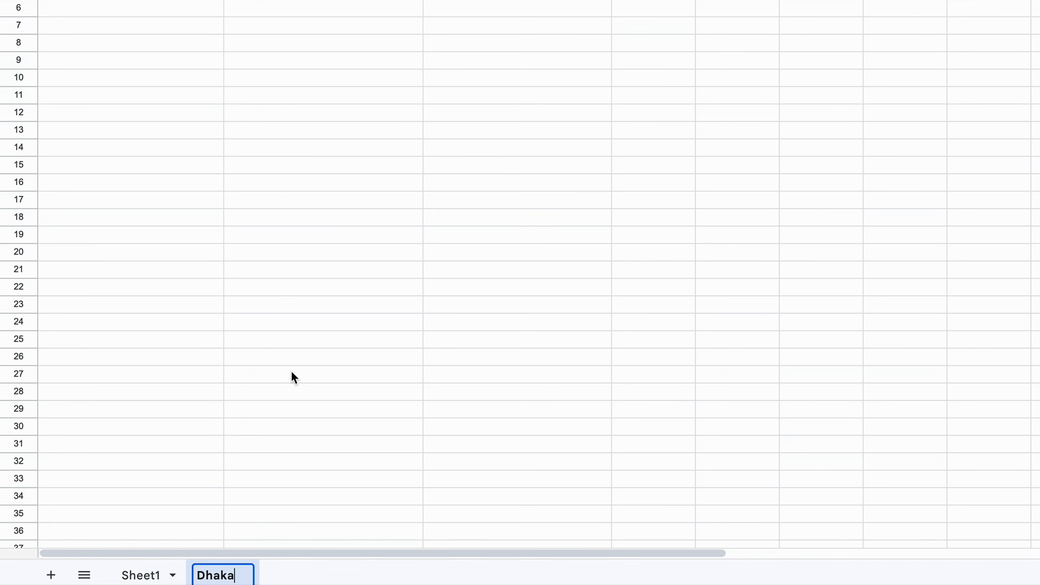
key("Return")
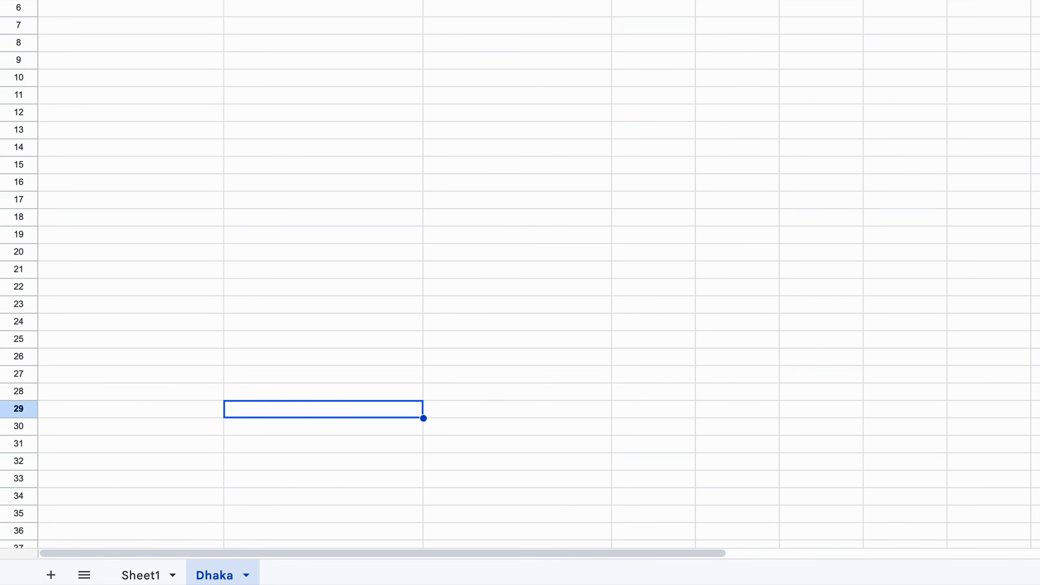
Step: Add a third sheet named 'Account', then return to Sheet1
left_click(50, 574)
key("ctrl+z")
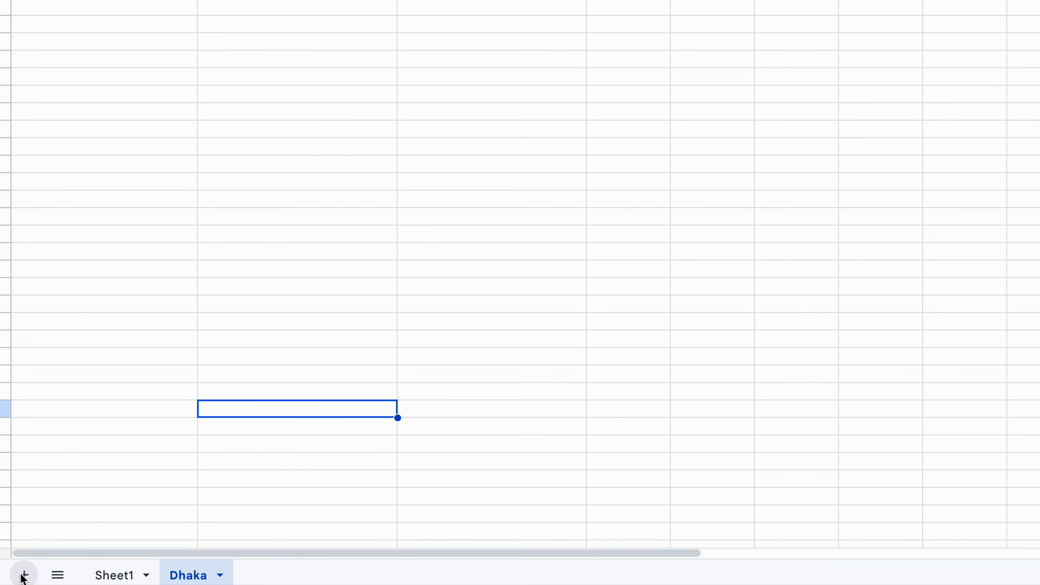
left_click(24, 574)
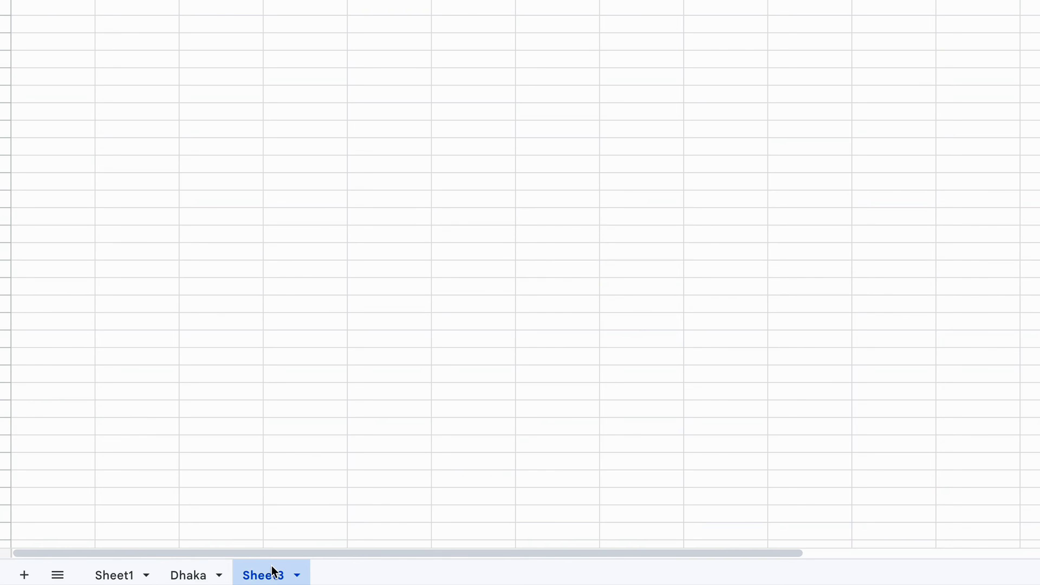
left_click(271, 575)
left_click(287, 366)
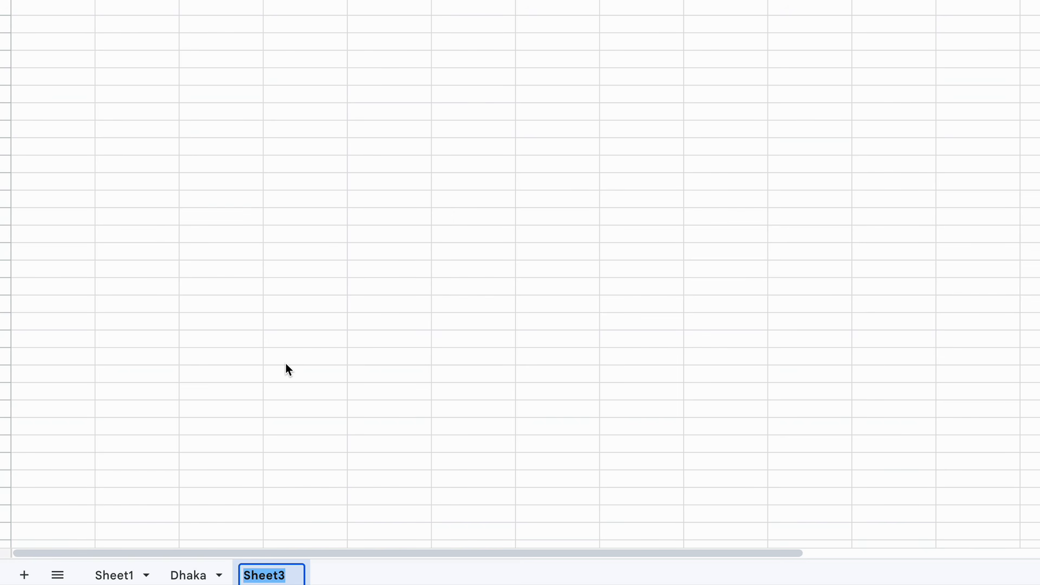
type("Account")
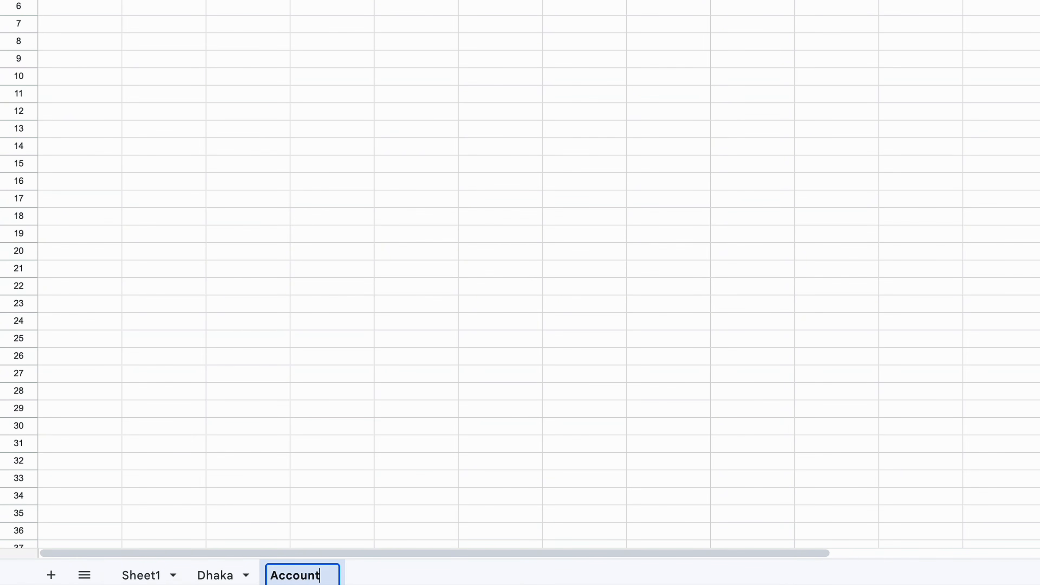
left_click(373, 172)
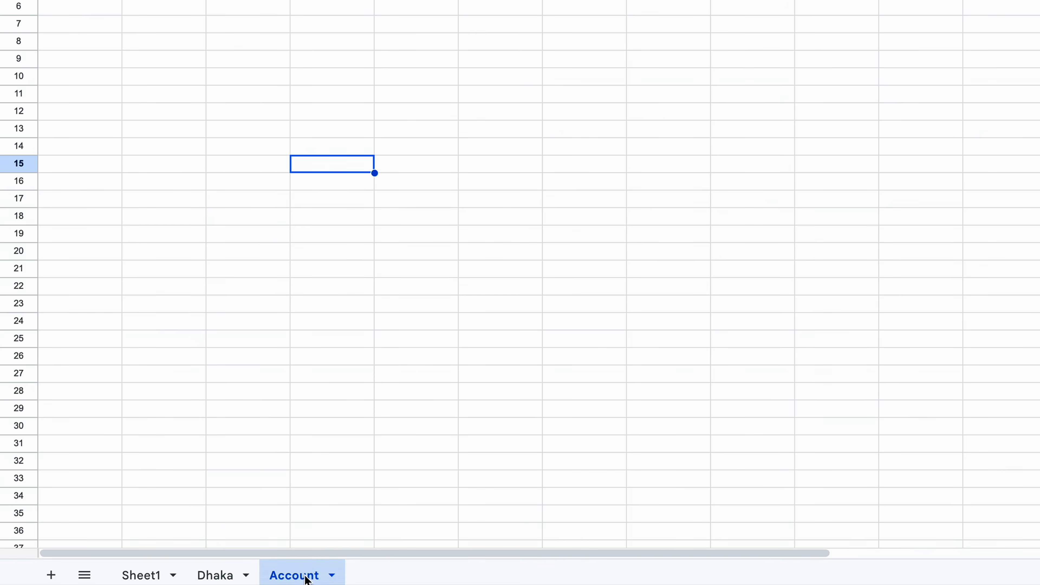
left_click(138, 575)
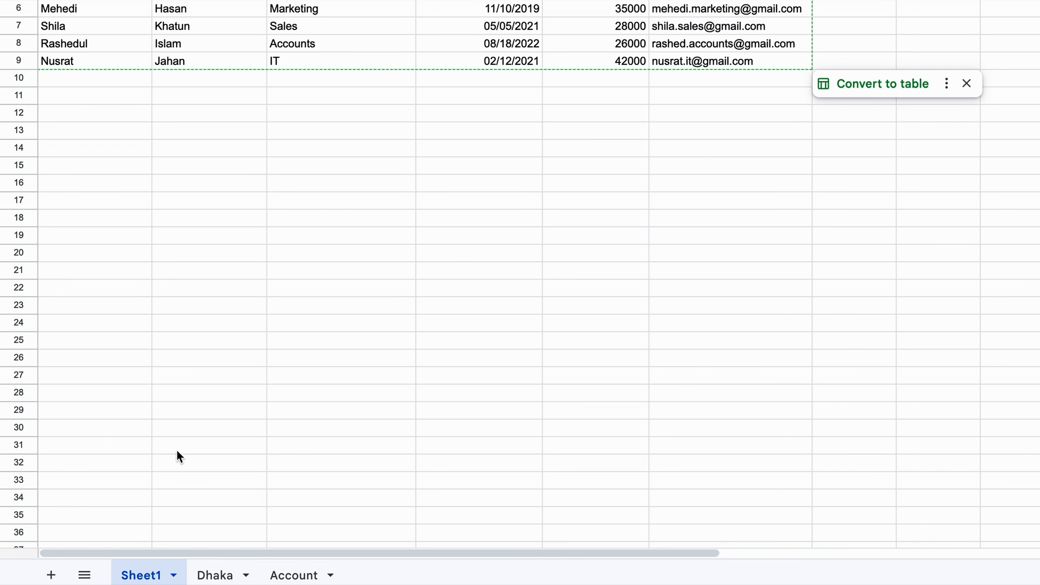
Step: Rename the Sheet1 tab to 'Data Entry'
right_click(148, 577)
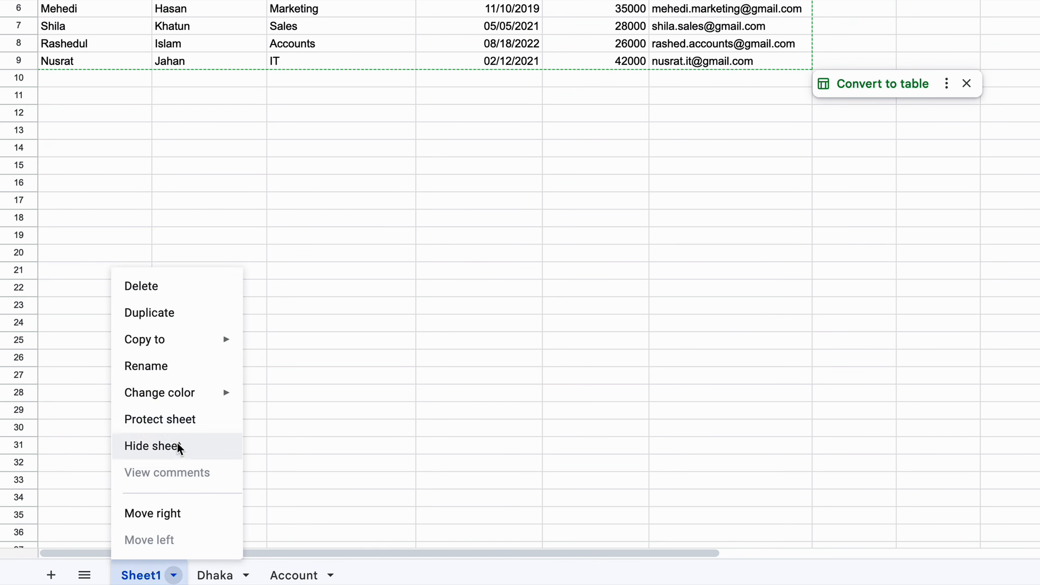
left_click(180, 371)
type("Data")
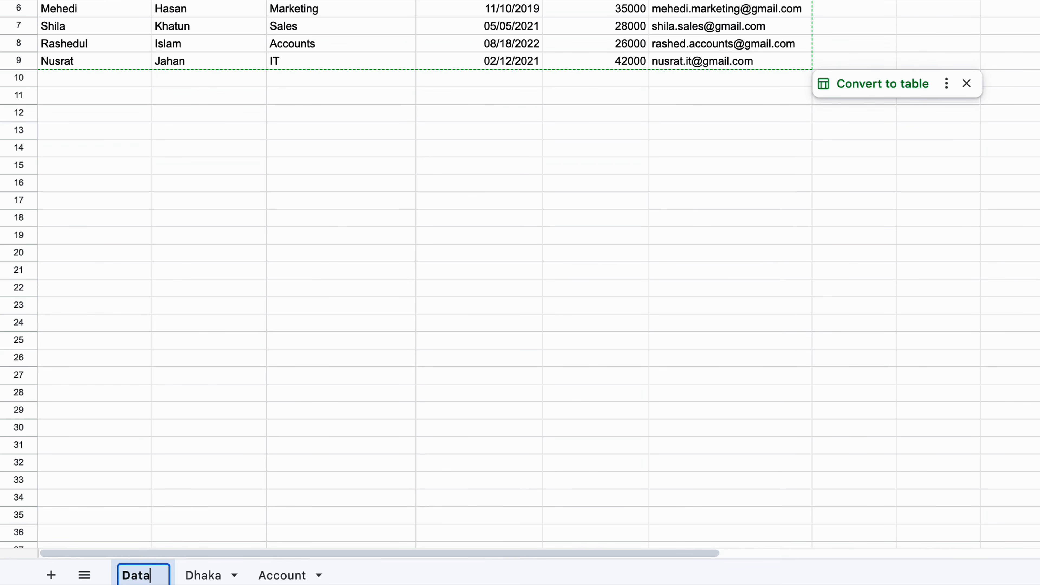
type(" Entry")
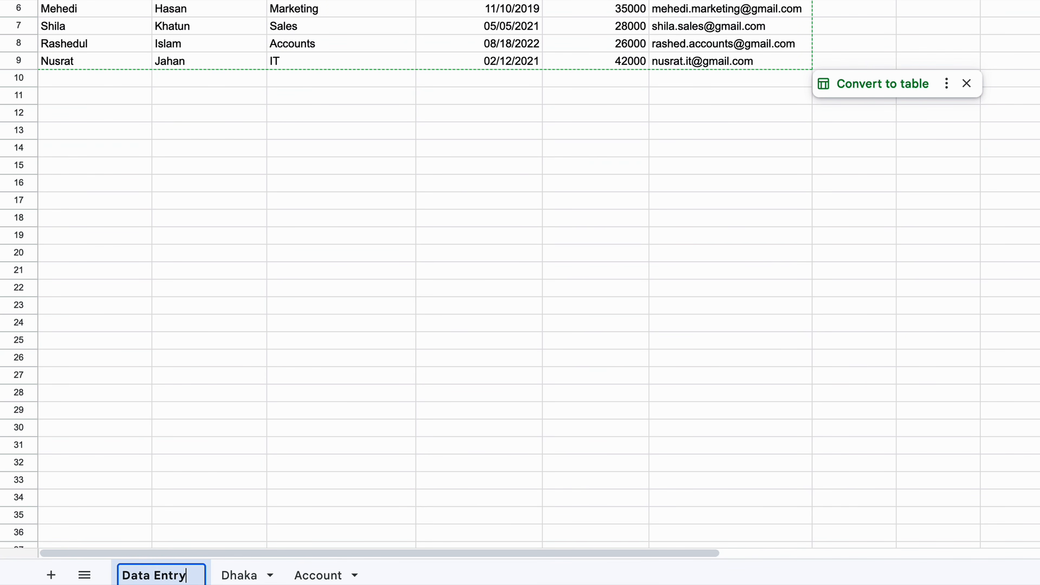
left_click(262, 221)
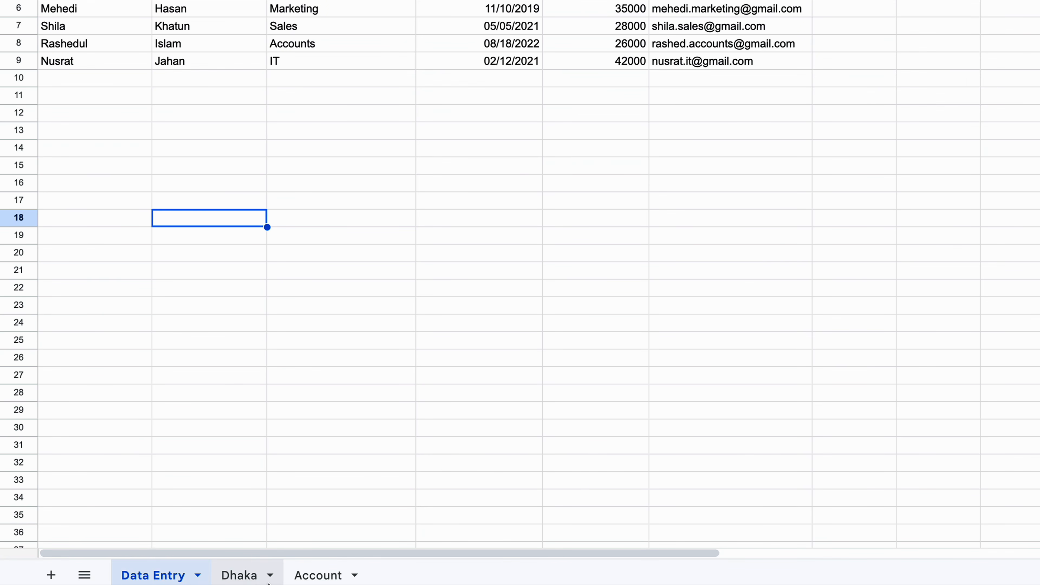
Step: Look through the Dhaka and Account sheets, then return to Data Entry
left_click(249, 577)
left_click(305, 577)
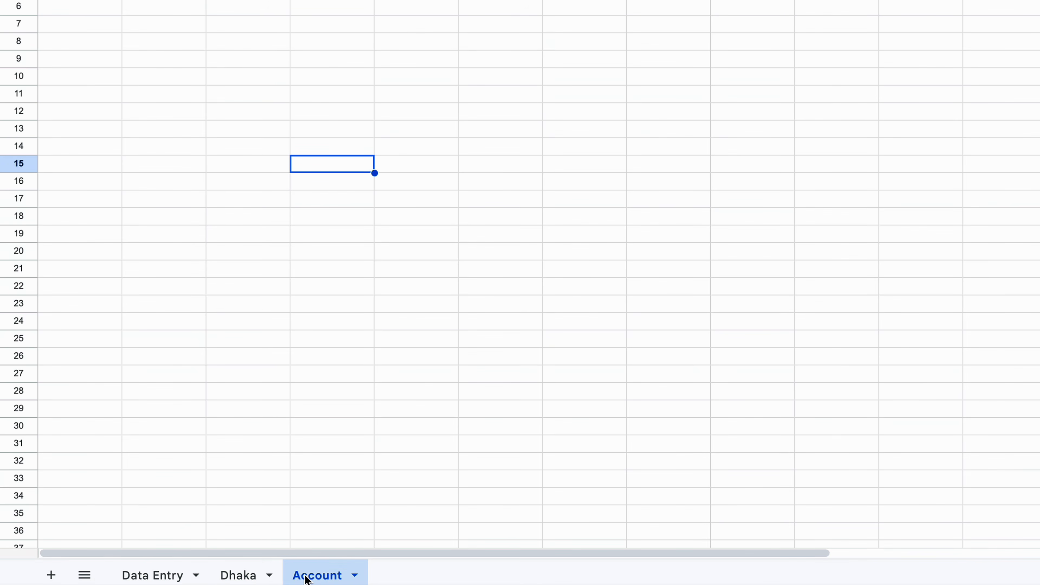
left_click(228, 576)
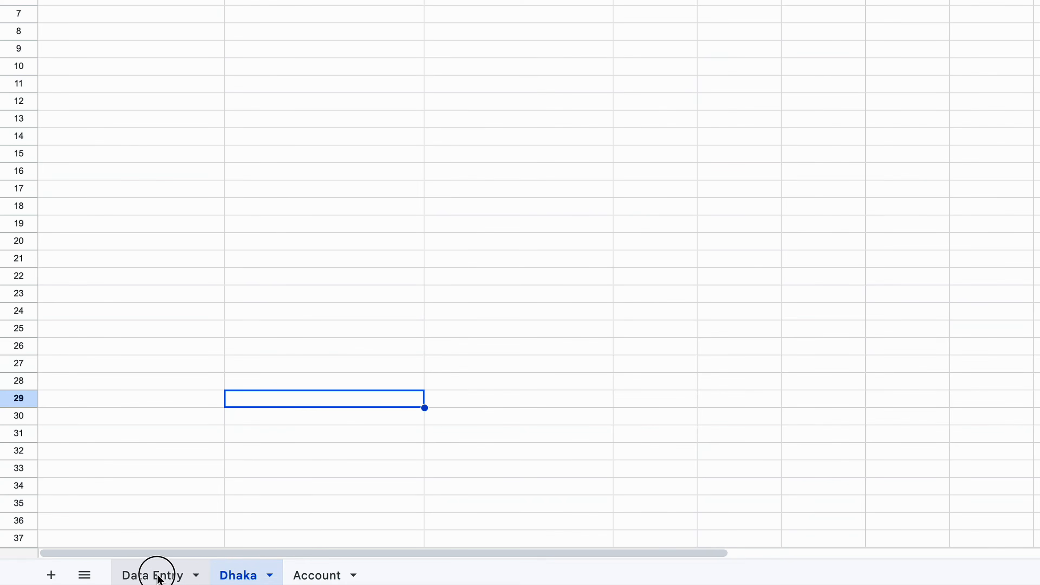
left_click(158, 575)
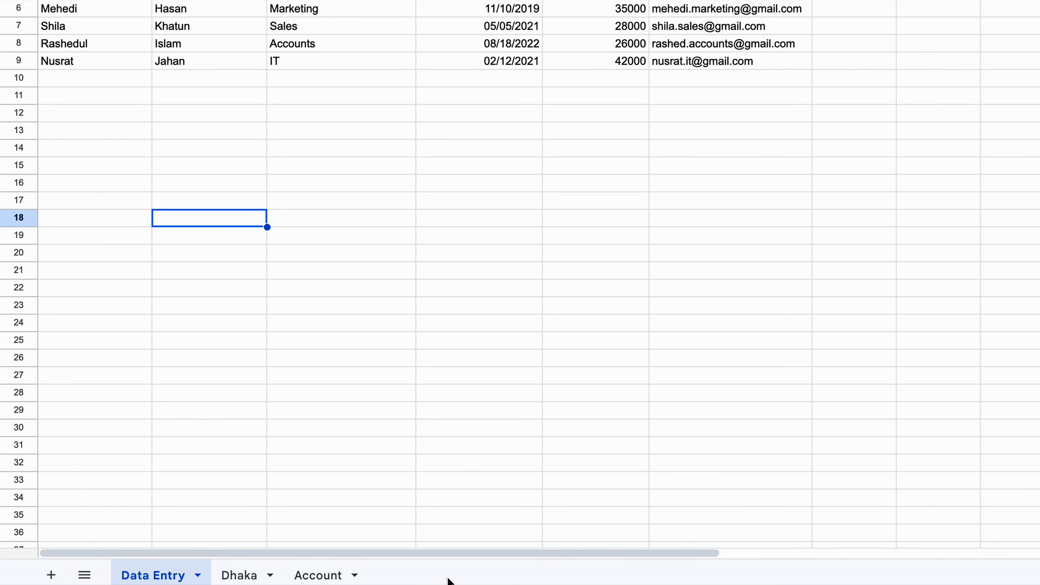
left_click(70, 95)
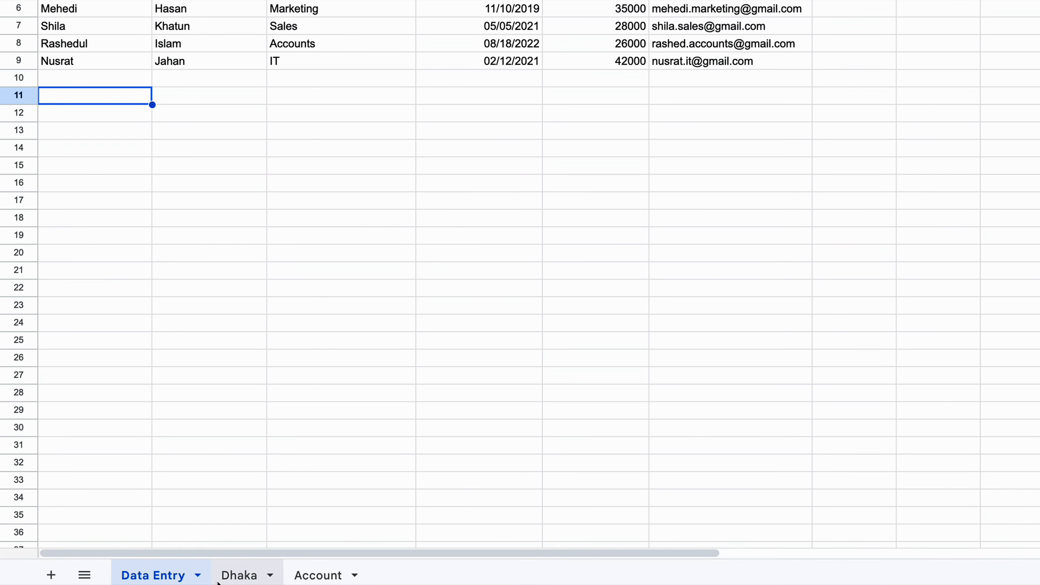
Step: Delete the Dhaka sheet and then the Account sheet, confirming each deletion
right_click(237, 579)
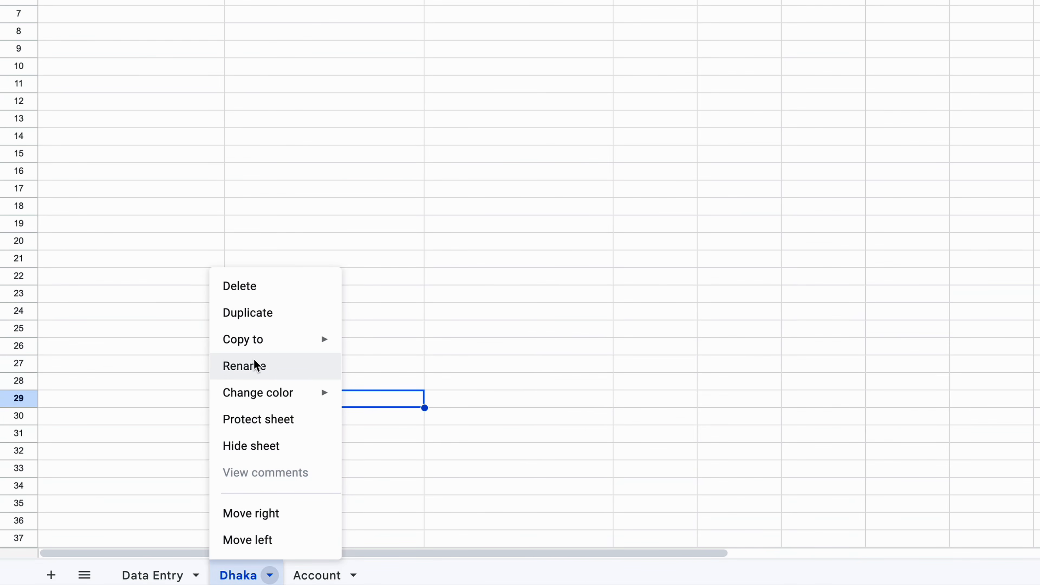
left_click(261, 290)
left_click(899, 221)
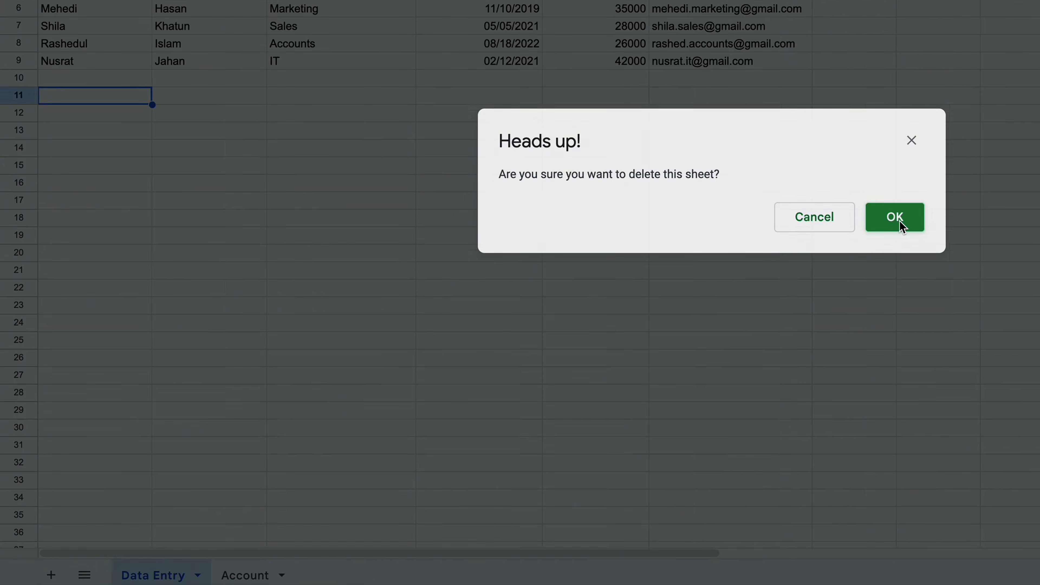
left_click(282, 575)
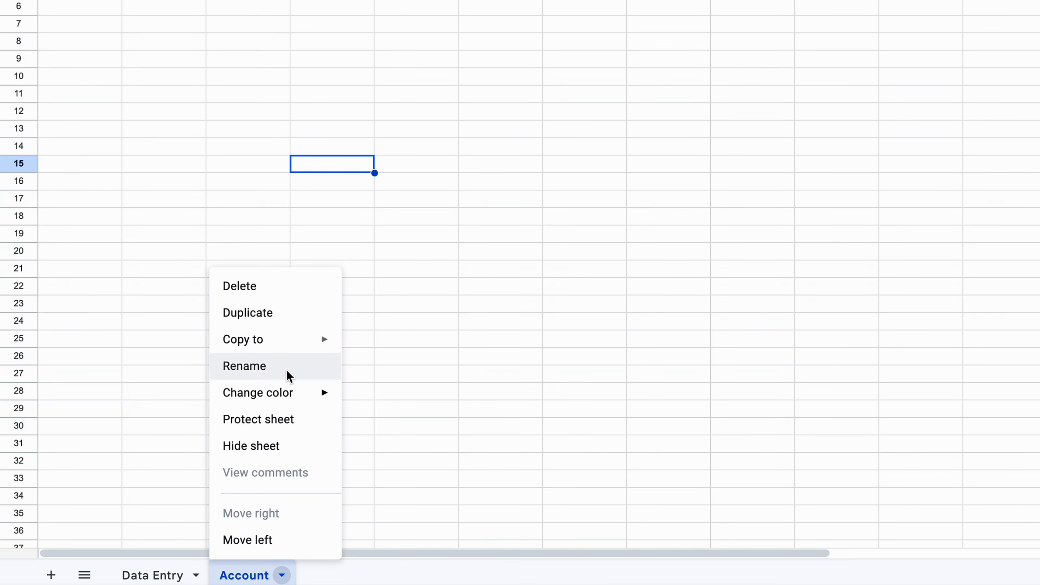
left_click(262, 292)
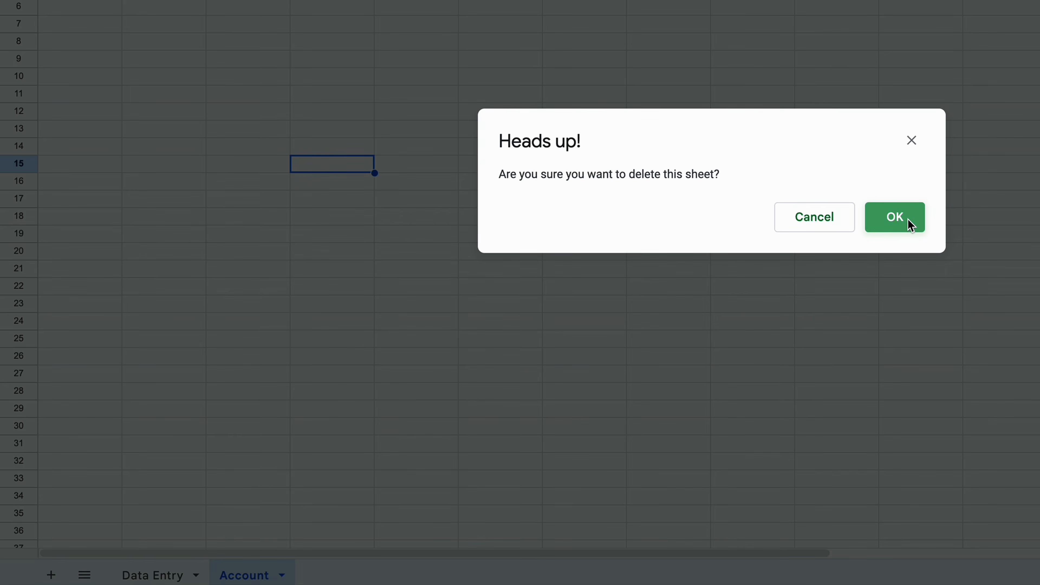
left_click(905, 219)
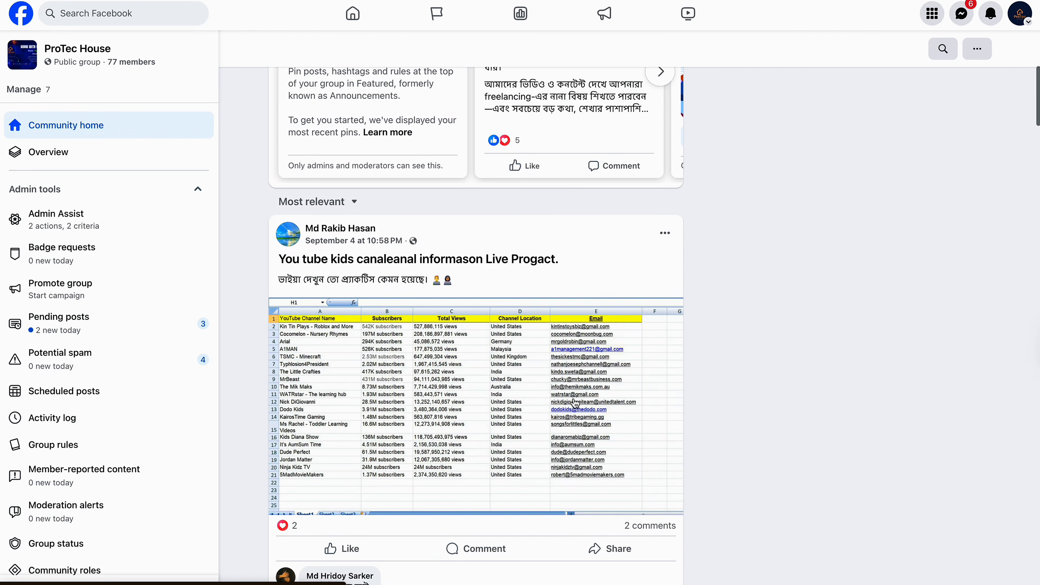
Step: Scroll down the ProTec House group feed to the late-August posts
scroll(575, 404, "down", 15)
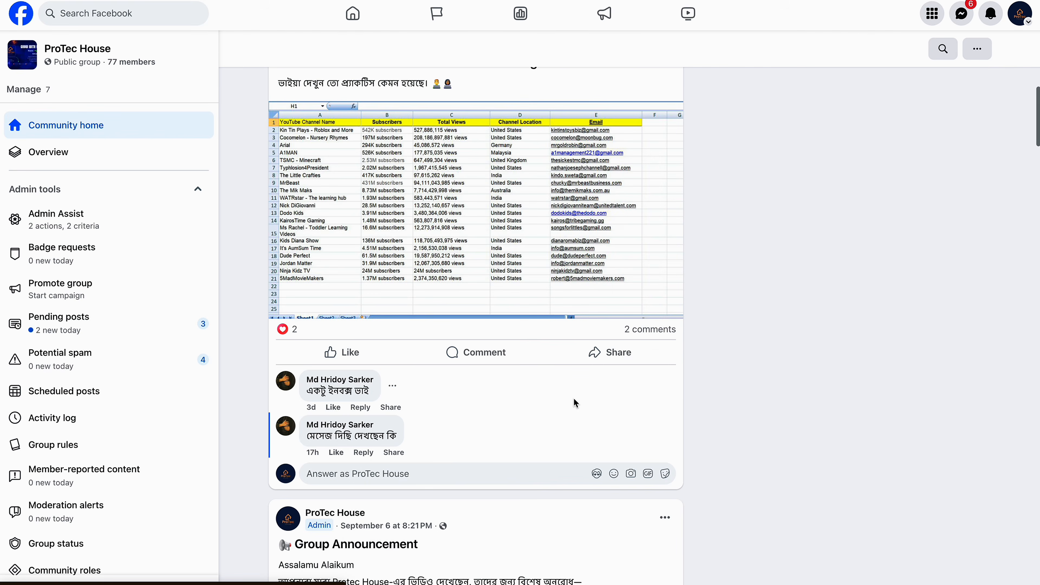
scroll(574, 404, "down", 15)
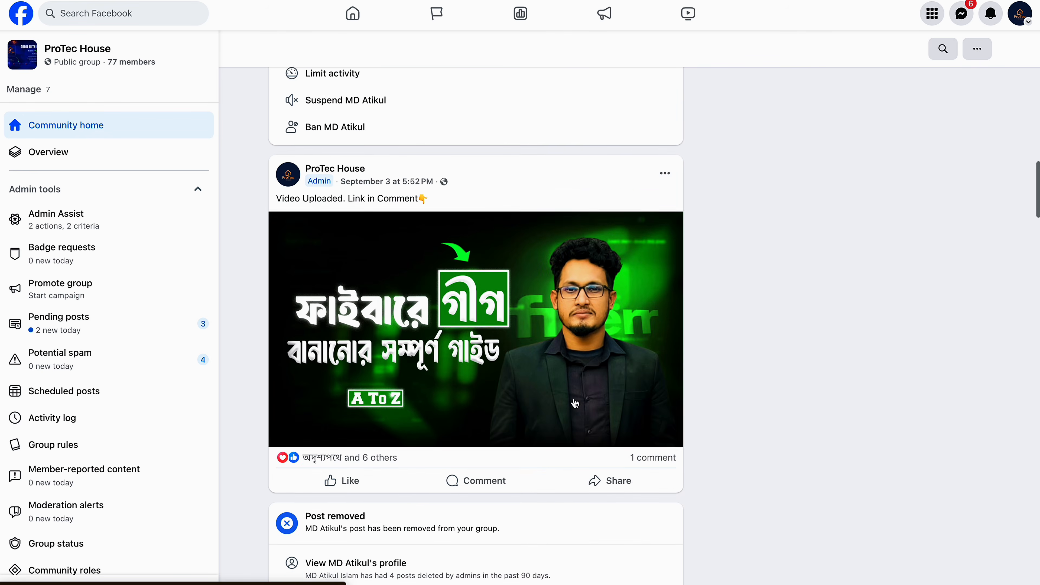
scroll(574, 403, "down", 15)
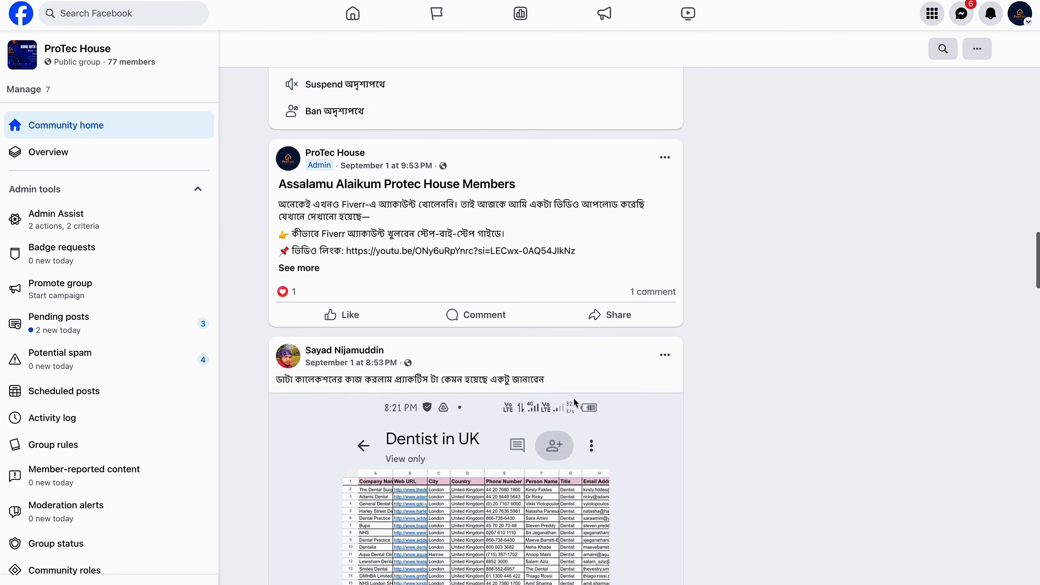
scroll(573, 399, "down", 15)
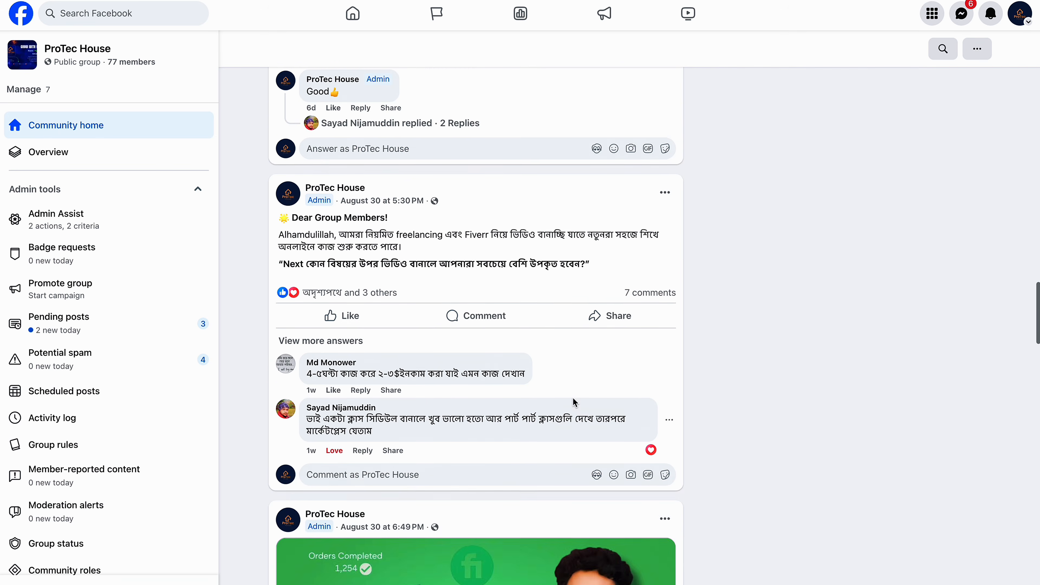
scroll(574, 403, "down", 15)
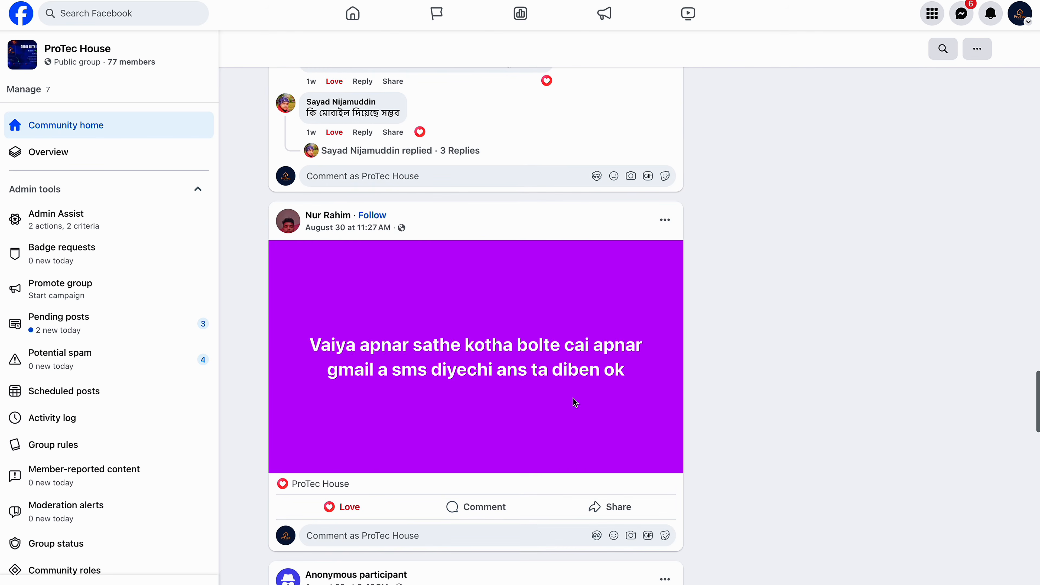